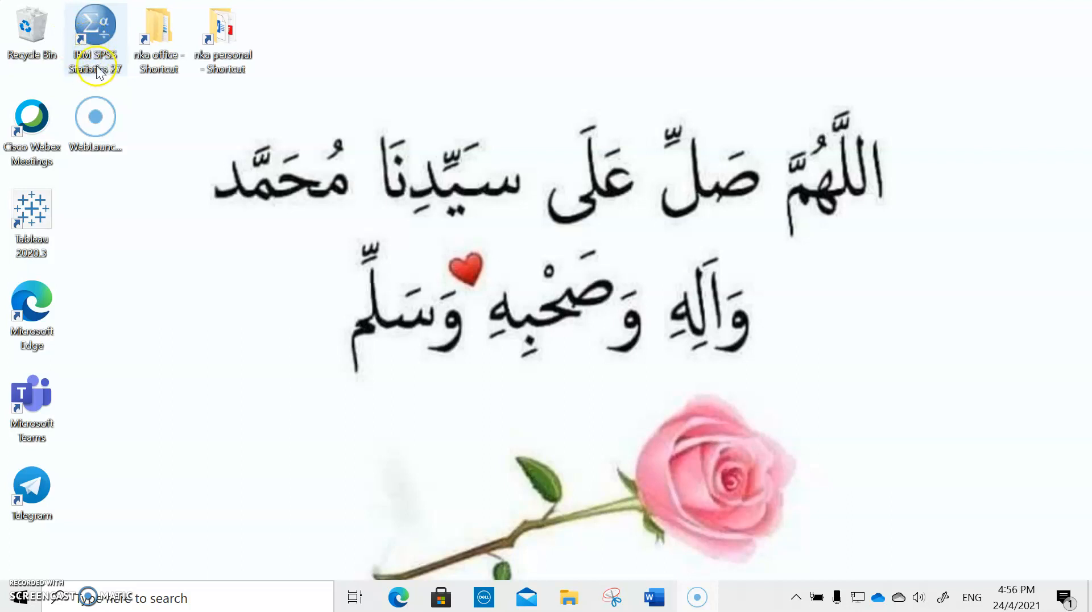
Step: Launch IBM SPSS Statistics 27 and create a new empty dataset
double_click(97, 28)
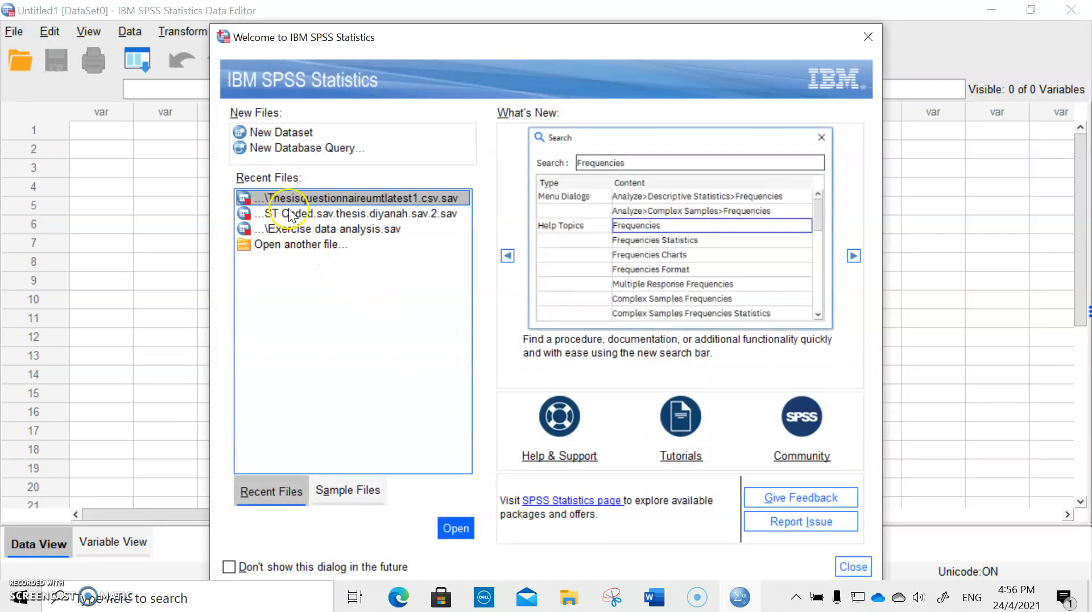
click(272, 133)
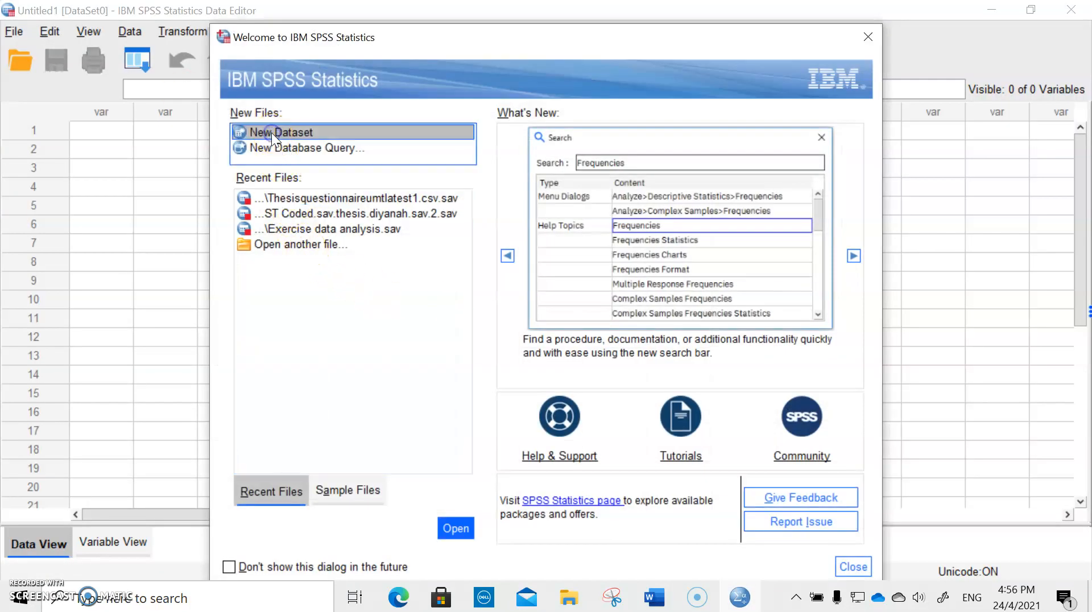
click(453, 530)
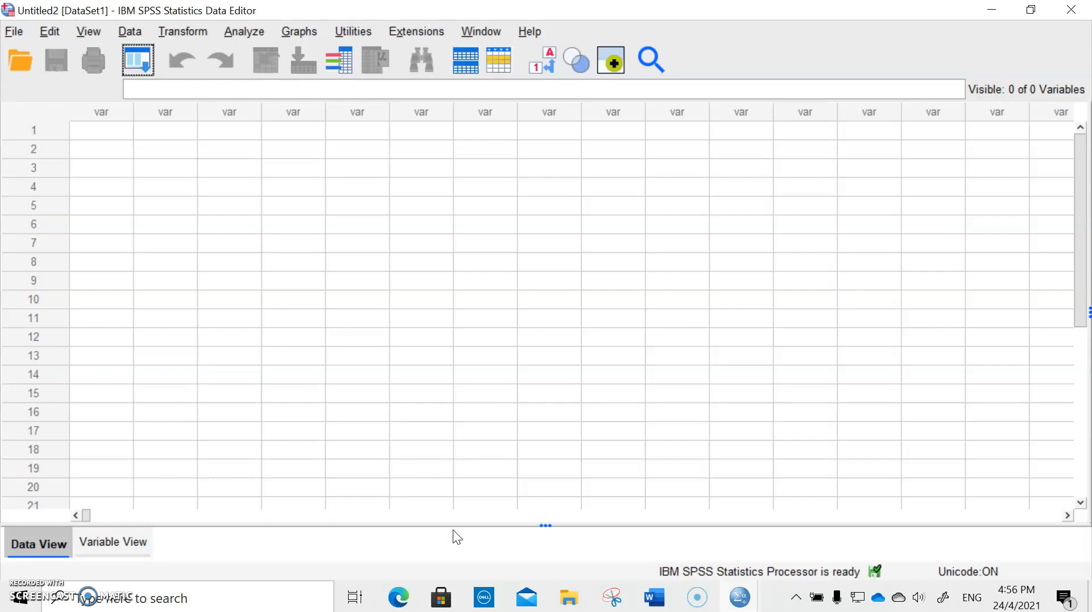
Step: Examine the empty dataset in both Data View and Variable View, ending in Variable View
click(400, 524)
click(34, 545)
click(107, 544)
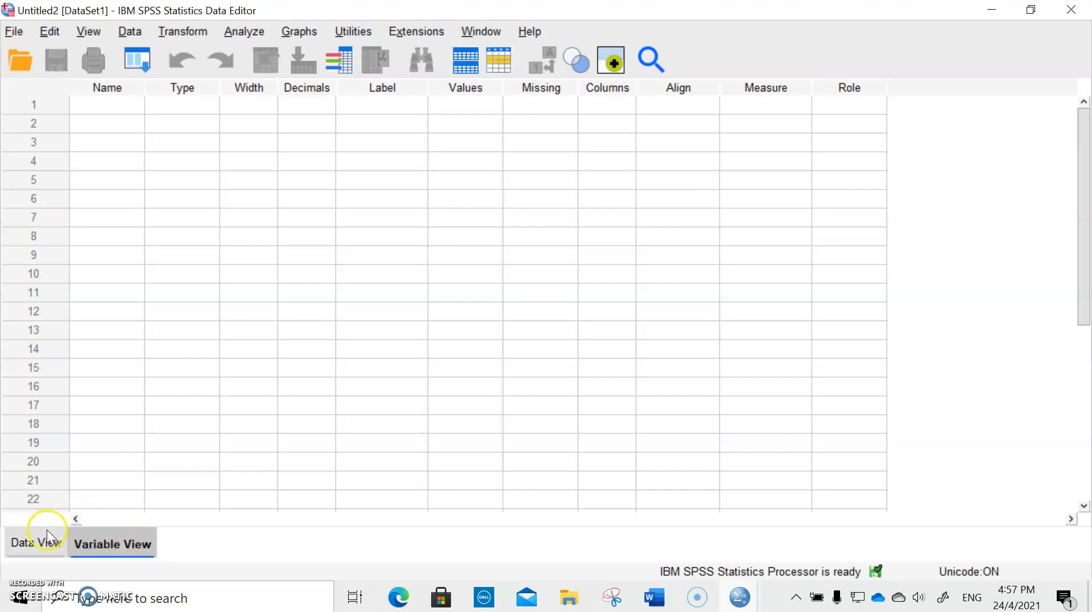
click(36, 543)
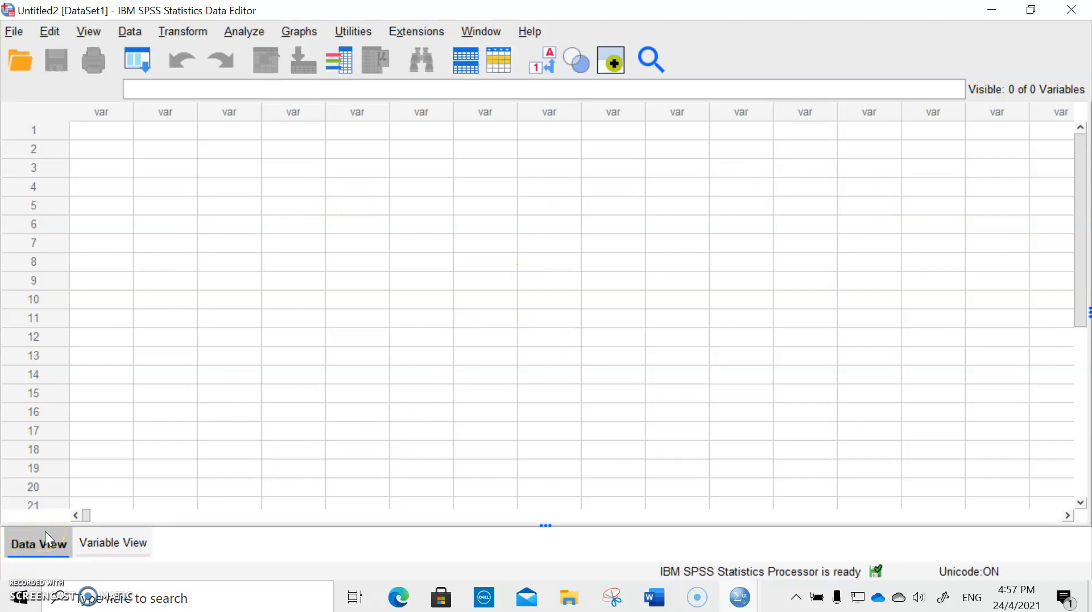
click(105, 545)
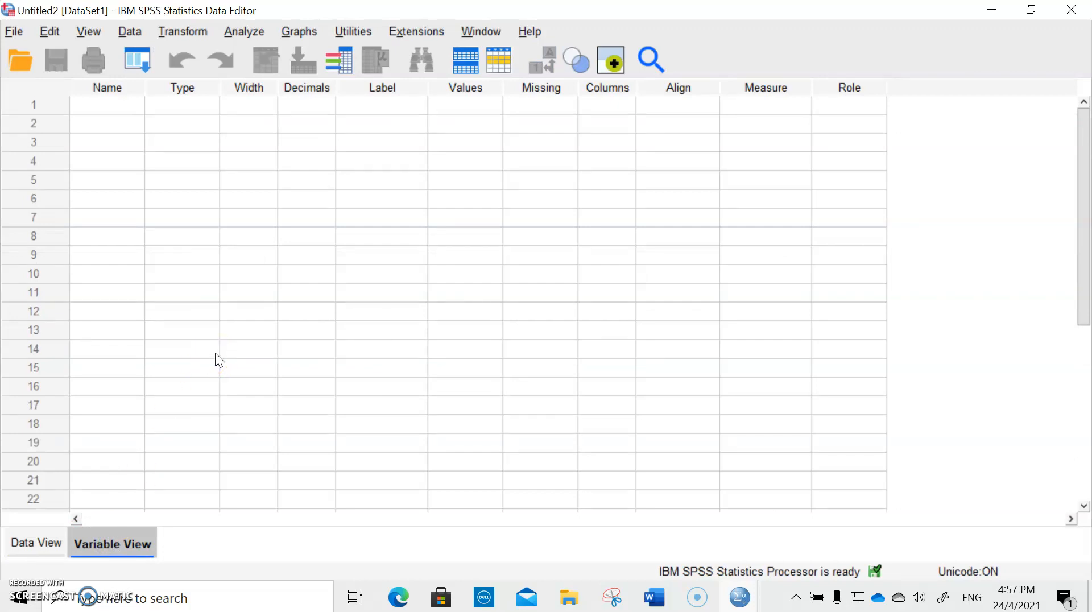
Step: Switch to Questionnaire.pdf in Microsoft Edge and read its cover page, including the resource person, title, introduction and preparer details
click(395, 603)
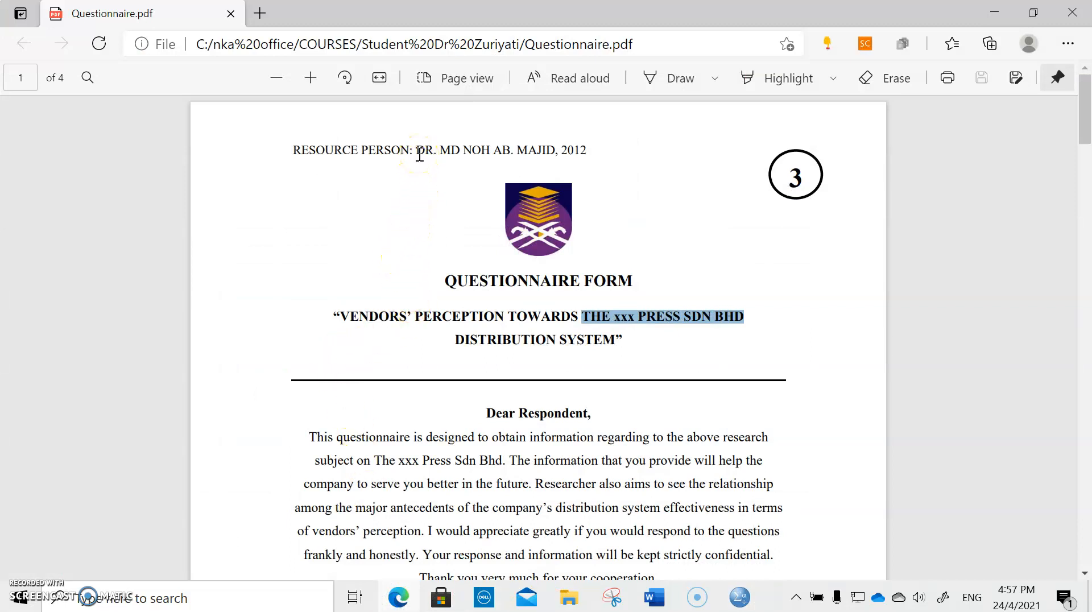
drag(420, 154, 560, 150)
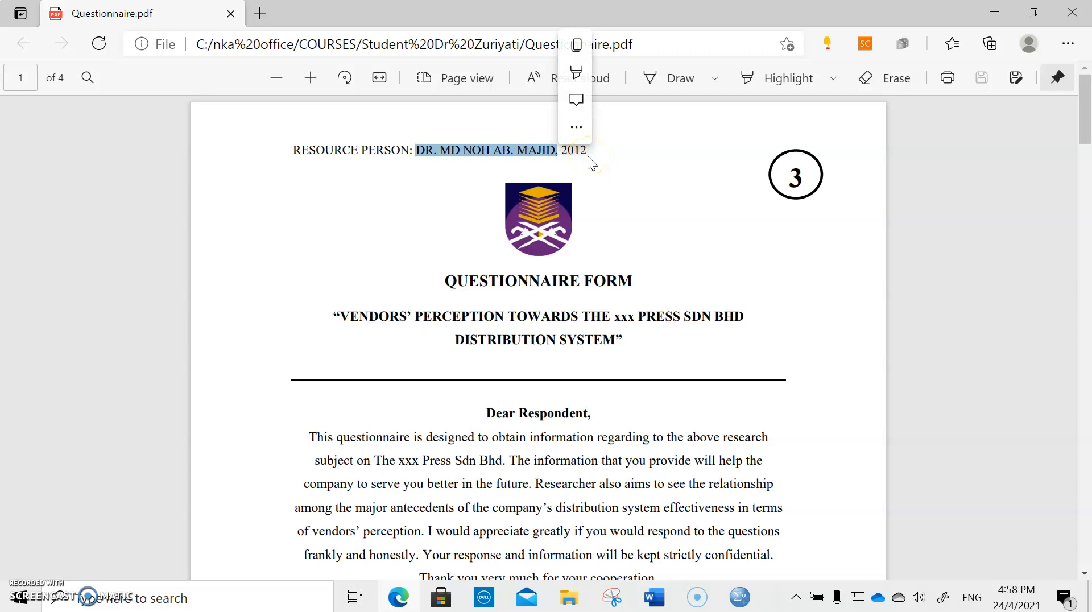
click(585, 312)
drag(585, 313, 736, 319)
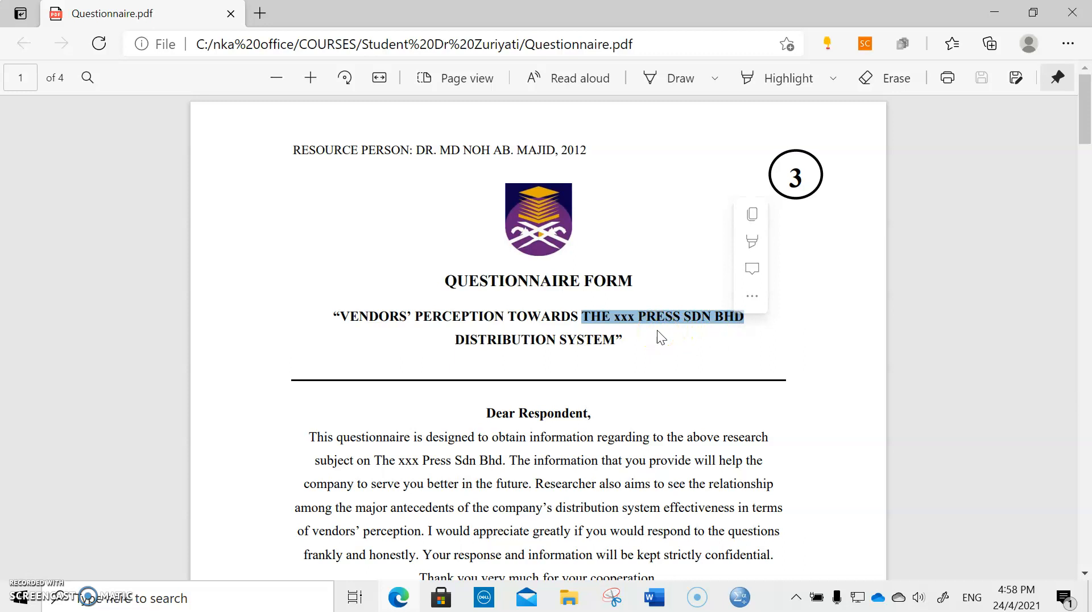
scroll(656, 331, down, 4)
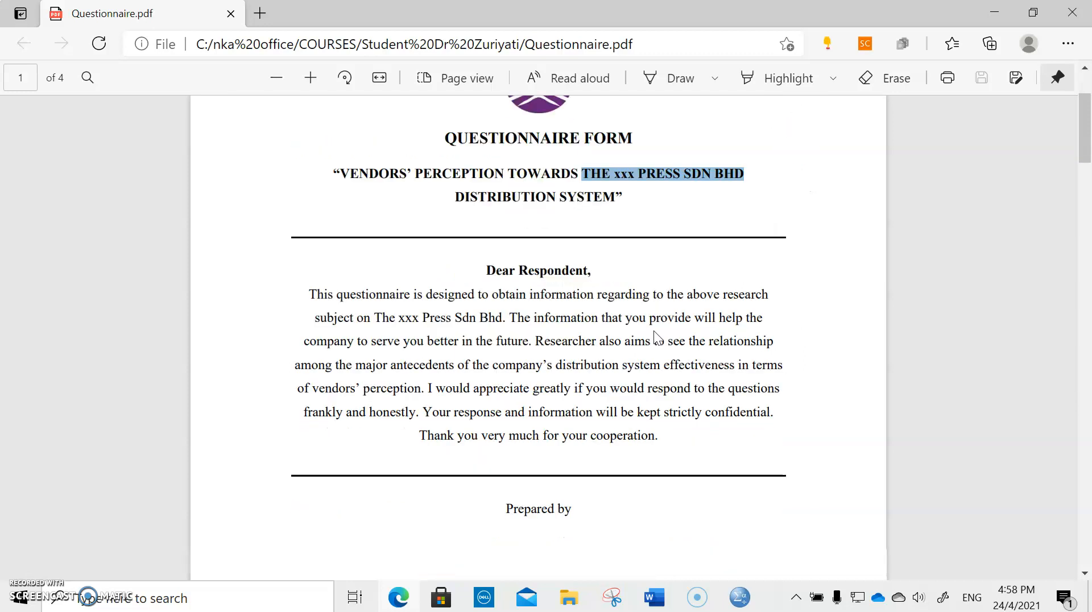
scroll(653, 332, down, 7)
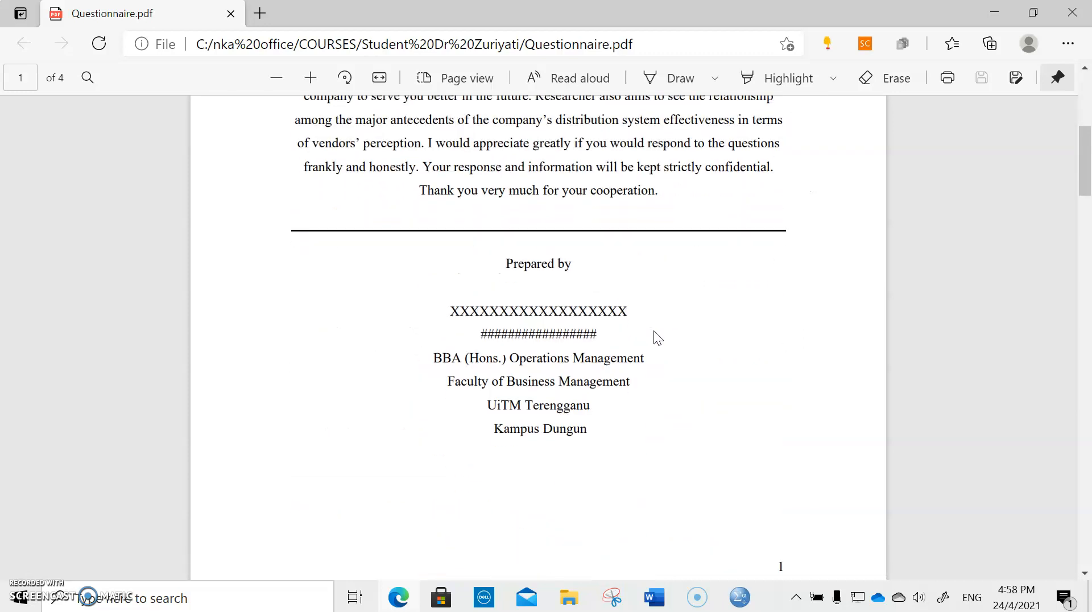
scroll(654, 332, up, 2)
Step: Go through the questionnaire's rating scale and the headings and items of Sections A to E
scroll(654, 333, down, 7)
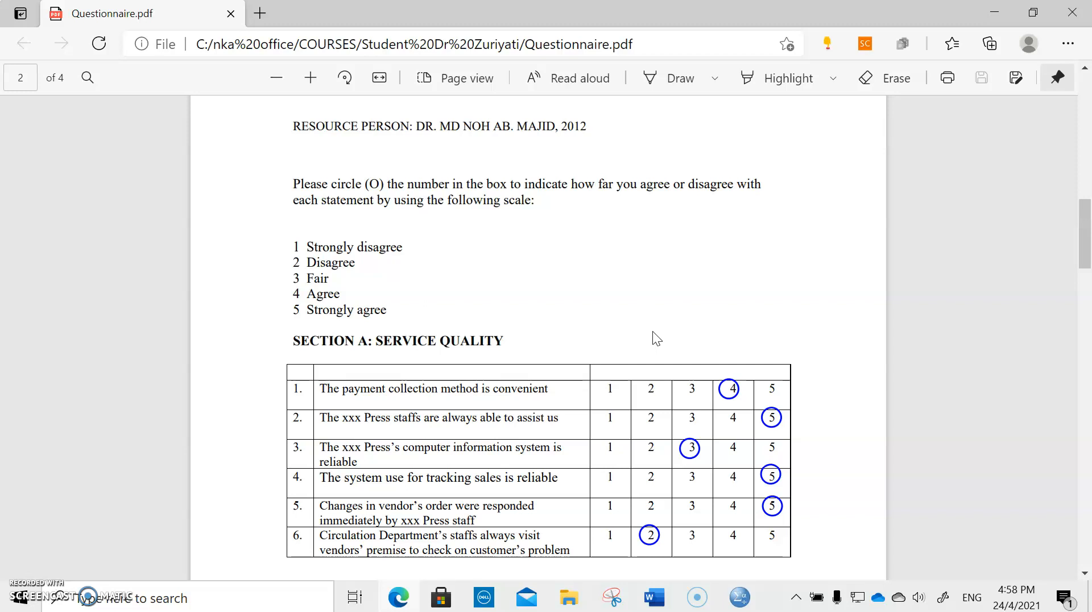
scroll(653, 331, down, 3)
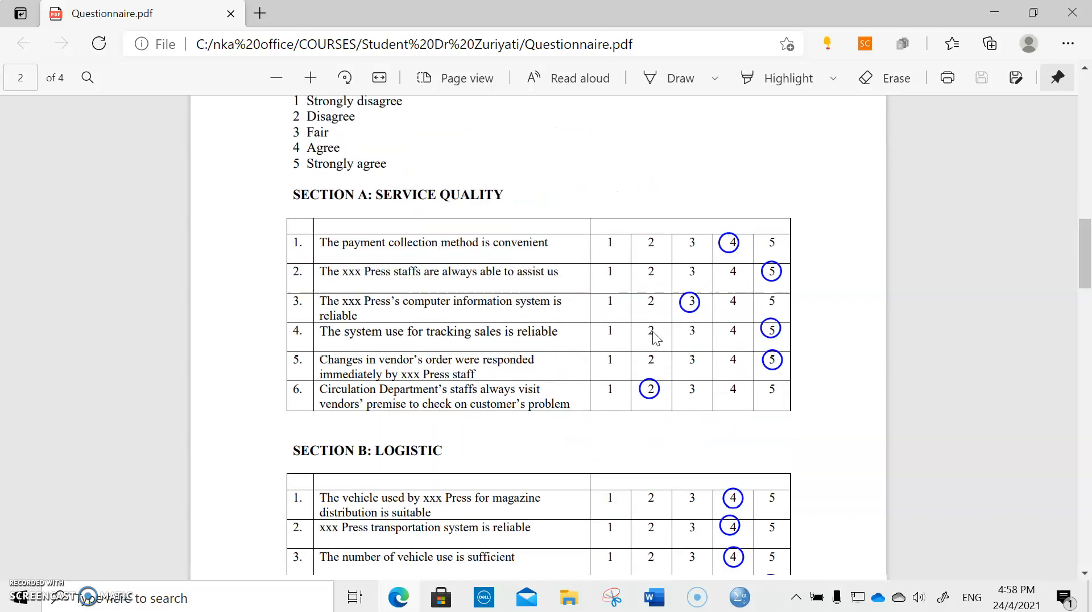
click(264, 177)
drag(293, 184, 380, 185)
drag(303, 444, 366, 438)
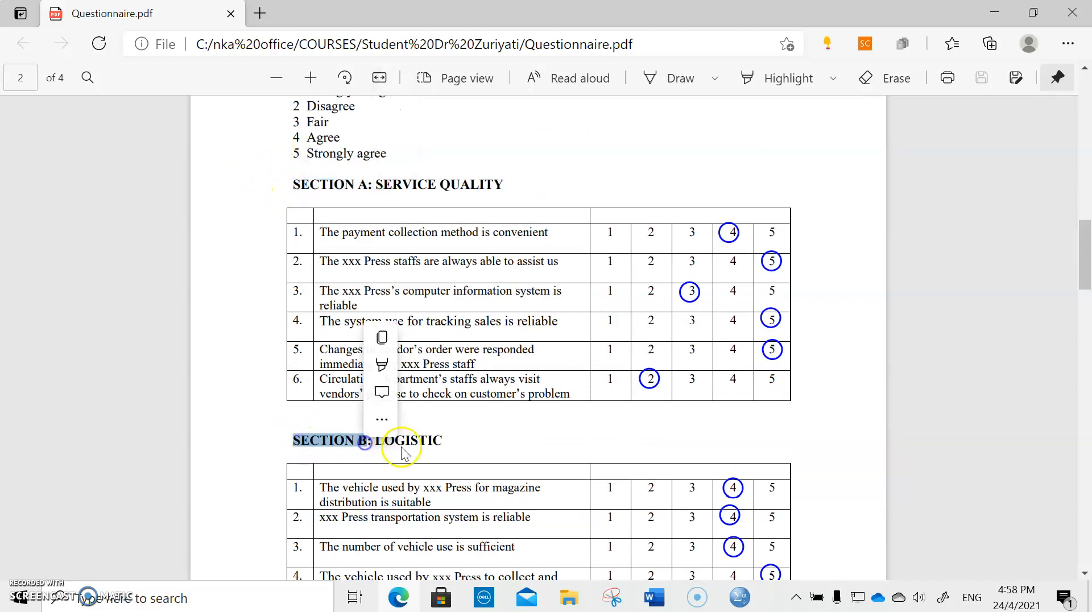
scroll(409, 439, down, 12)
drag(290, 249, 369, 253)
scroll(357, 389, down, 5)
drag(294, 139, 373, 139)
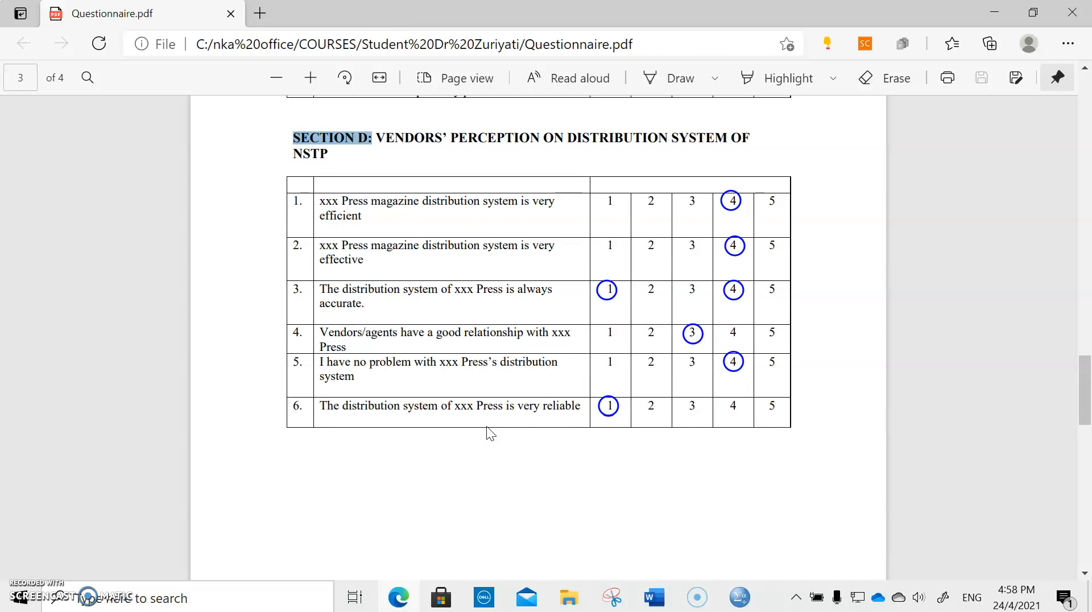
click(438, 400)
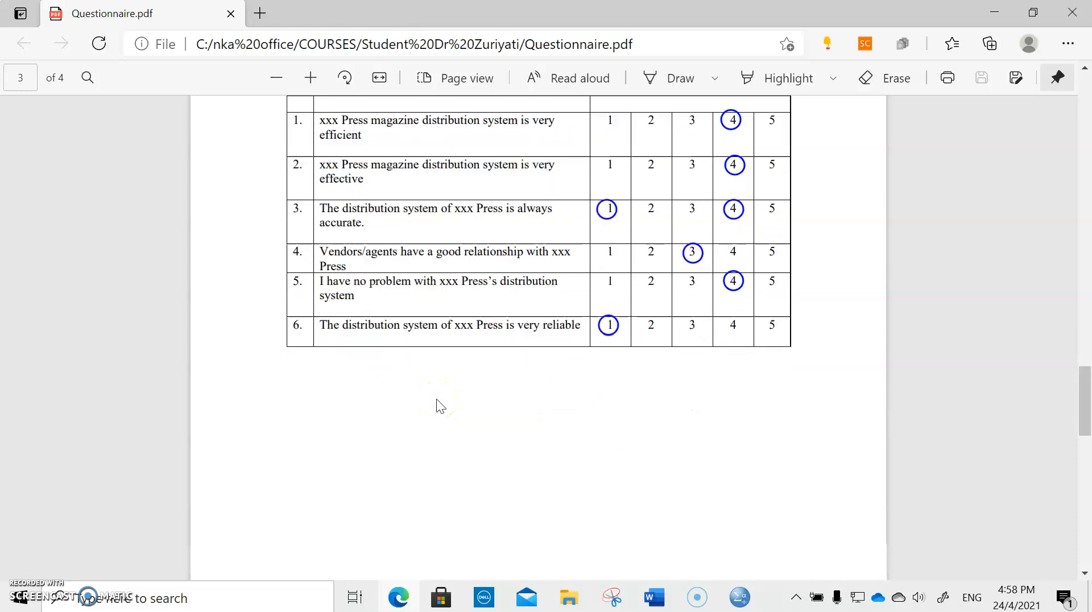
scroll(437, 400, down, 10)
click(289, 239)
drag(292, 215, 367, 215)
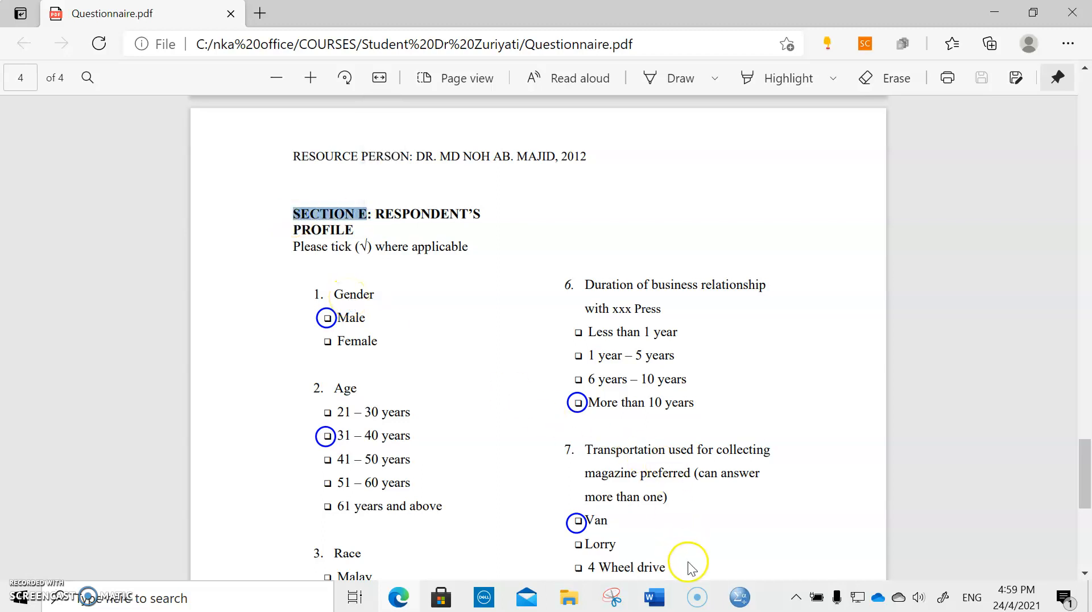
Step: Go back through the questionnaire to the rating scale and the items of Section A: Service Quality
mouse_move(738, 597)
scroll(848, 431, up, 15)
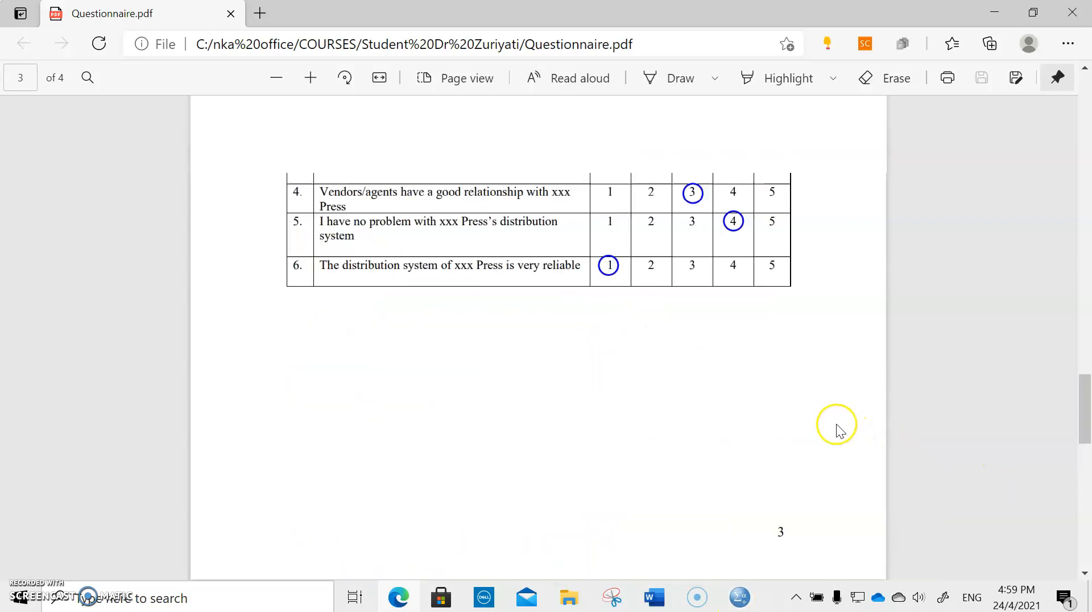
scroll(831, 427, up, 15)
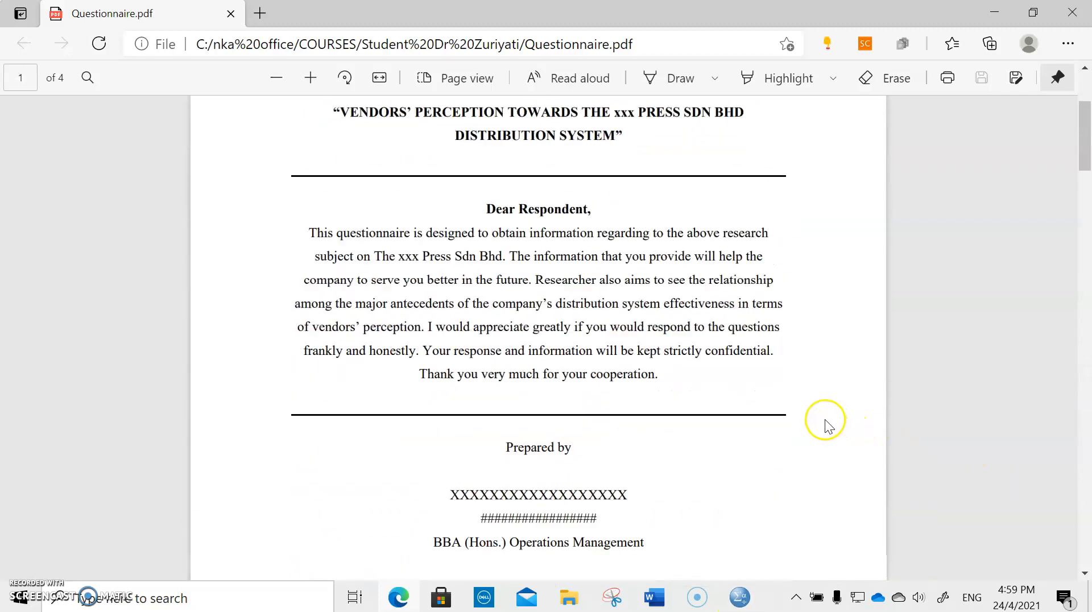
scroll(821, 419, down, 18)
scroll(821, 413, up, 3)
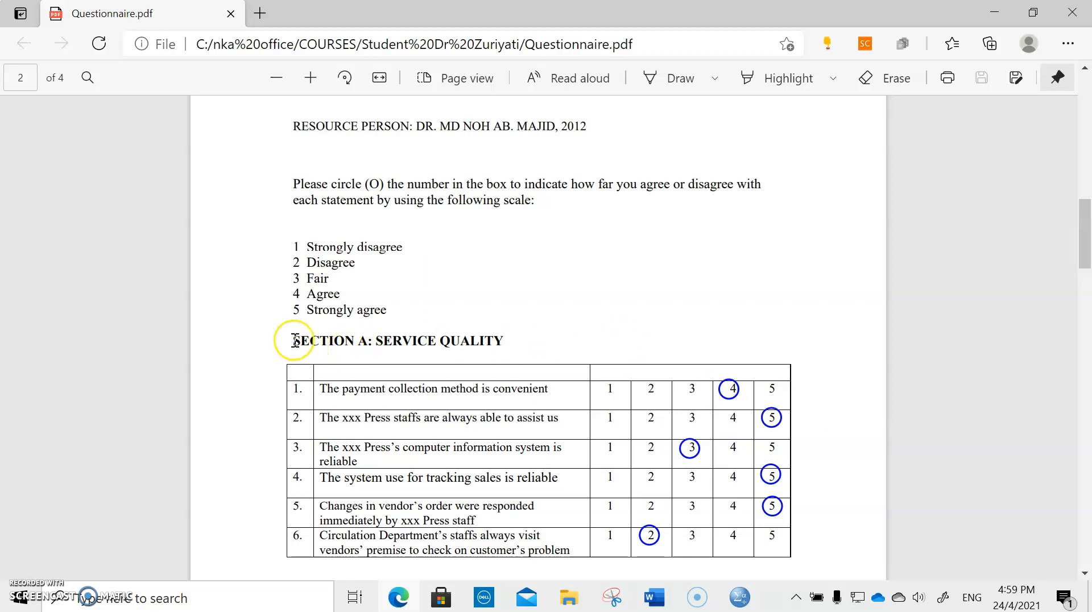
scroll(296, 340, down, 1)
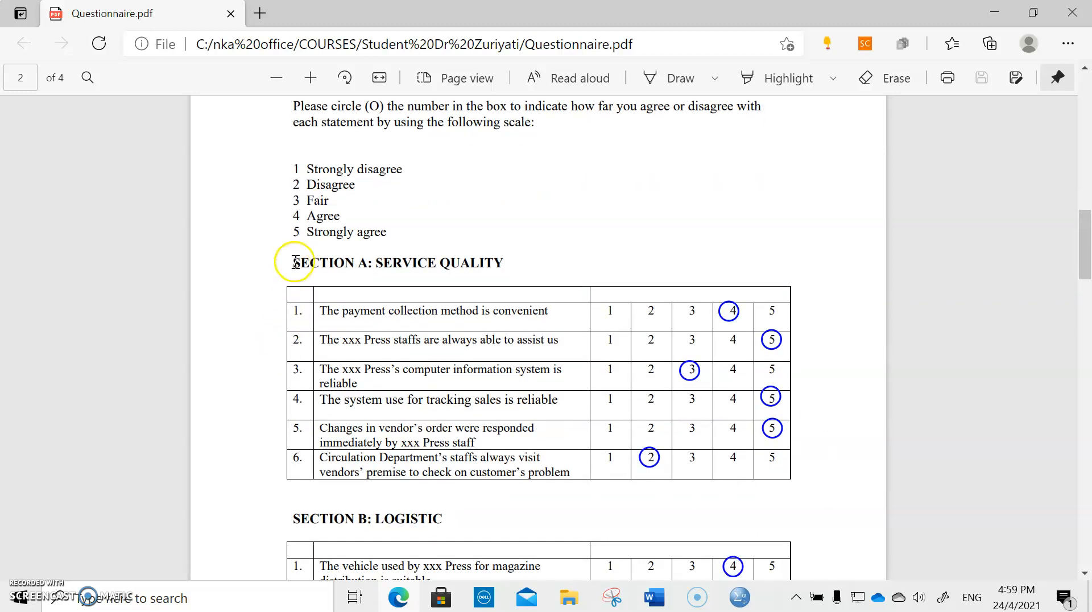
drag(292, 264, 368, 265)
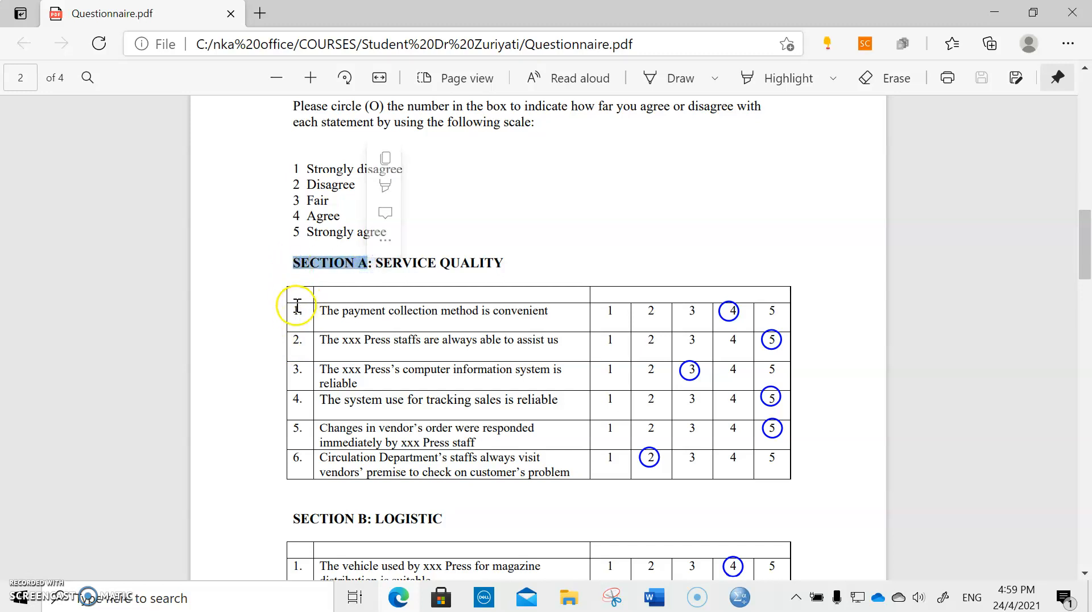
scroll(296, 305, up, 1)
scroll(297, 305, down, 1)
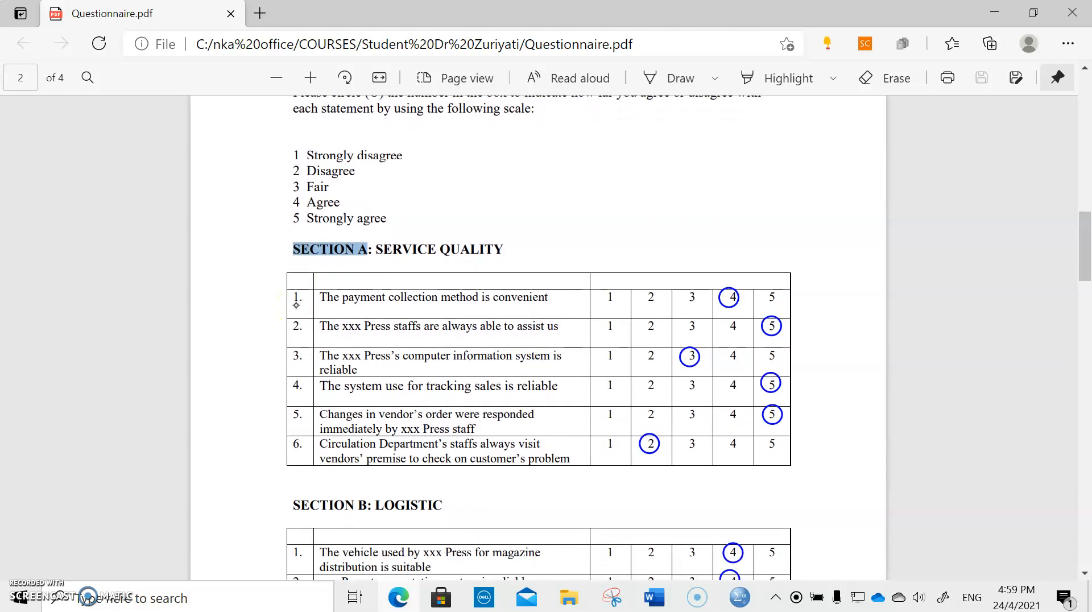
Step: Handwrite the codes A1 to A6 in the margin beside the six Section A items using the Draw tool
click(672, 78)
mouse_move(242, 309)
mouse_down()
mouse_move(248, 283)
mouse_move(257, 310)
mouse_up()
mouse_move(244, 300)
mouse_down()
mouse_move(270, 307)
mouse_move(249, 327)
mouse_move(267, 340)
mouse_move(271, 371)
mouse_up()
mouse_move(261, 328)
mouse_down()
mouse_move(267, 341)
mouse_move(286, 331)
mouse_up()
mouse_move(255, 368)
mouse_down()
mouse_move(275, 370)
mouse_move(260, 390)
mouse_up()
drag(266, 382, 278, 394)
mouse_move(274, 383)
mouse_down()
mouse_move(260, 417)
mouse_move(276, 460)
mouse_up()
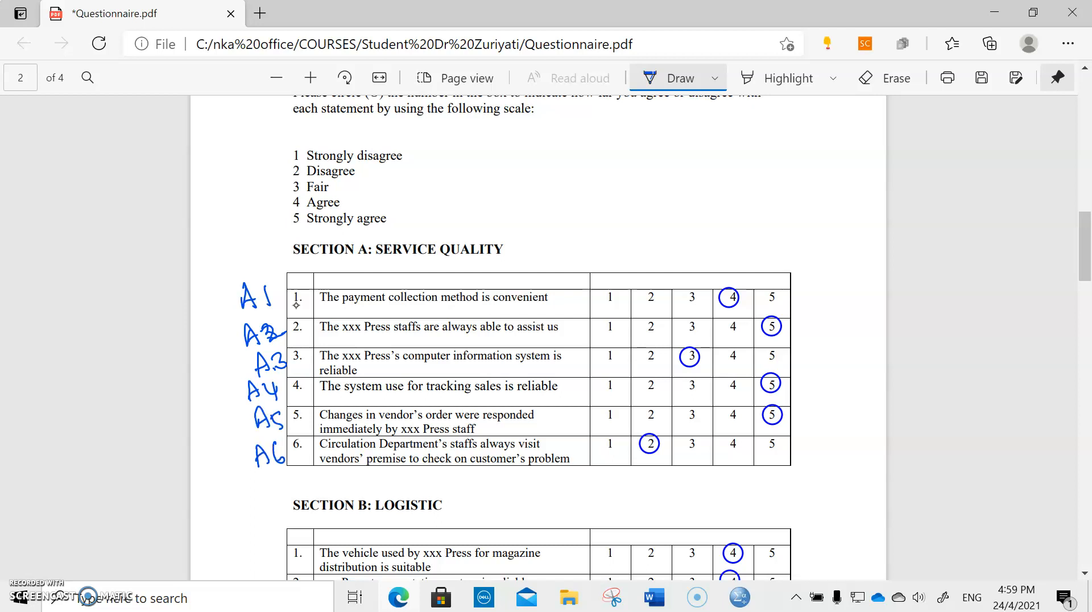
Step: Switch to the Untitled2 dataset in SPSS and name the first variable ID
click(739, 597)
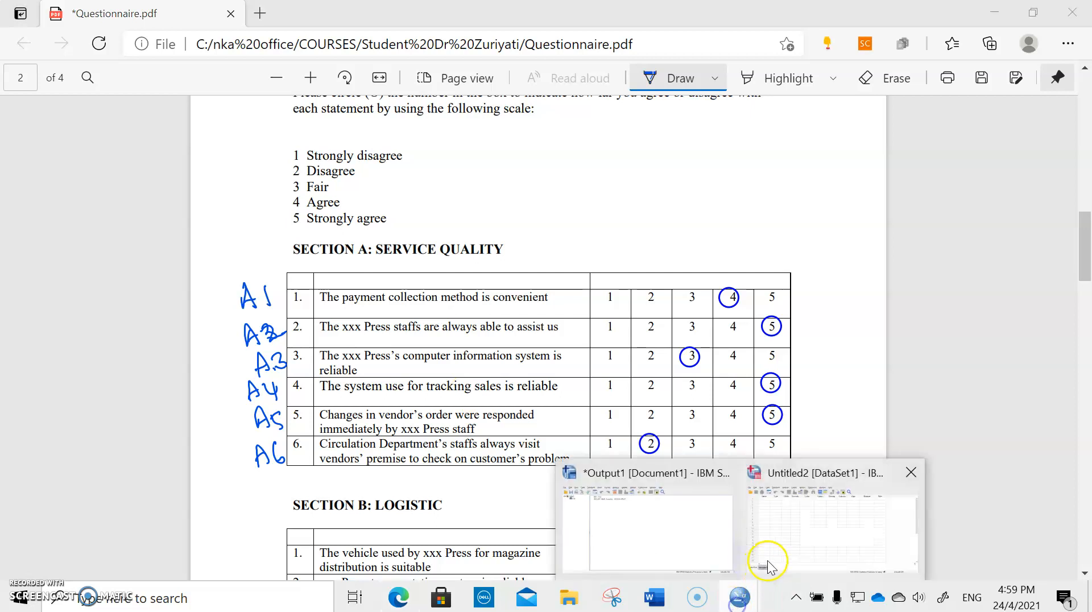
click(766, 568)
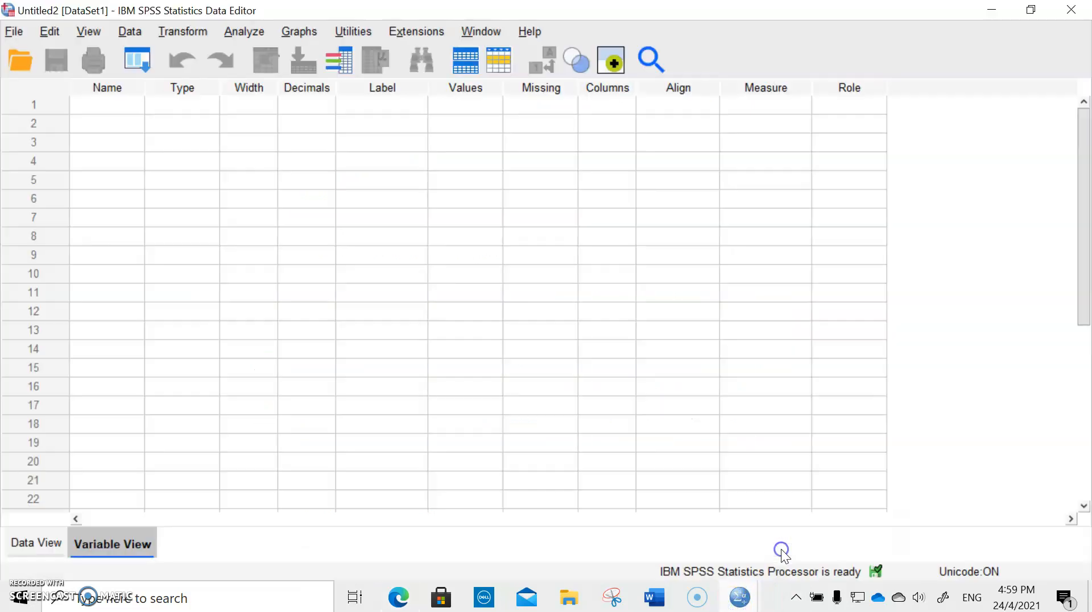
click(118, 104)
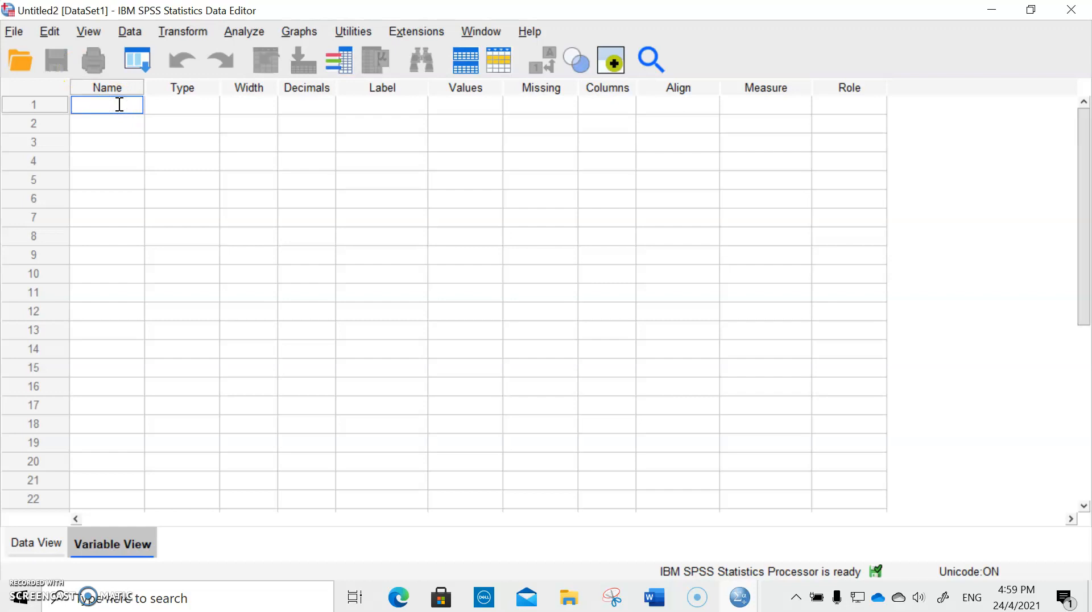
text(iD)
Step: Switch to the Questionnaire document in Word and inspect the circled questionnaire number on the cover page
click(653, 603)
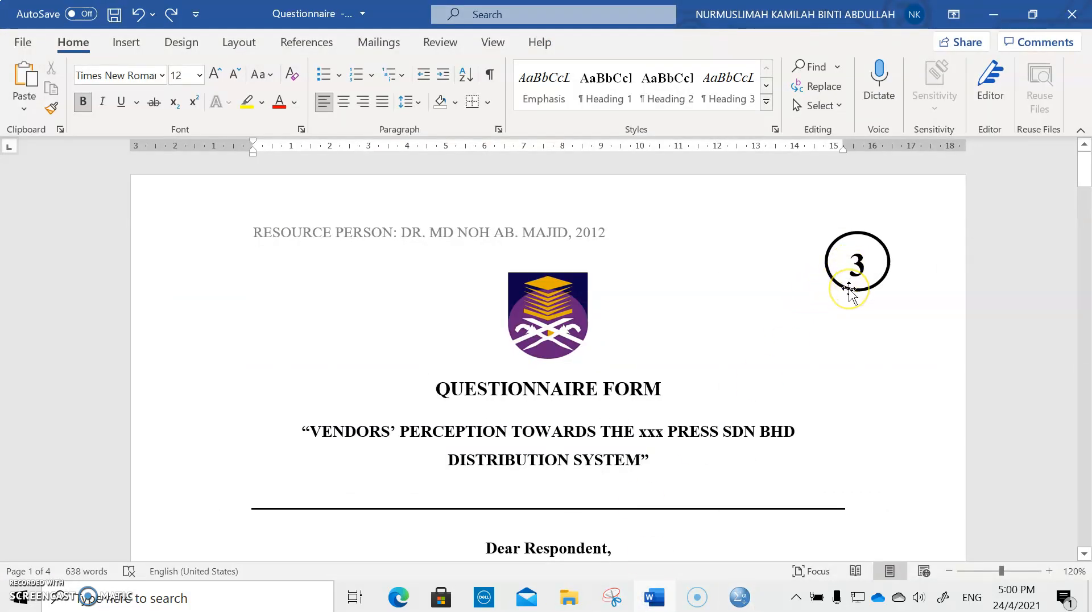
click(849, 290)
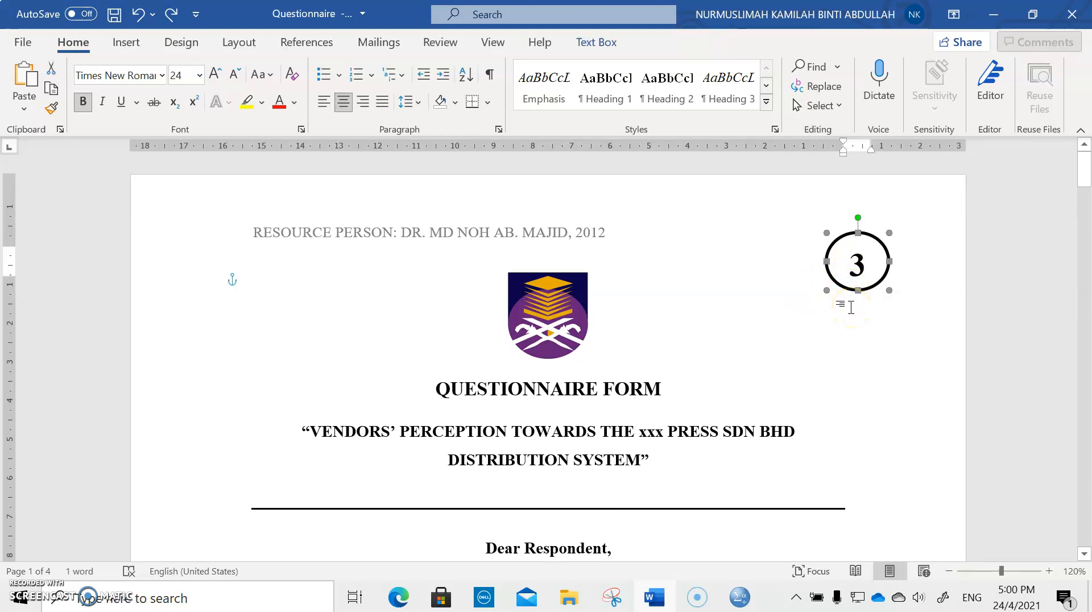
click(856, 301)
Step: Switch back to the SPSS dataset and set the ID variable's decimals to 0
mouse_move(739, 597)
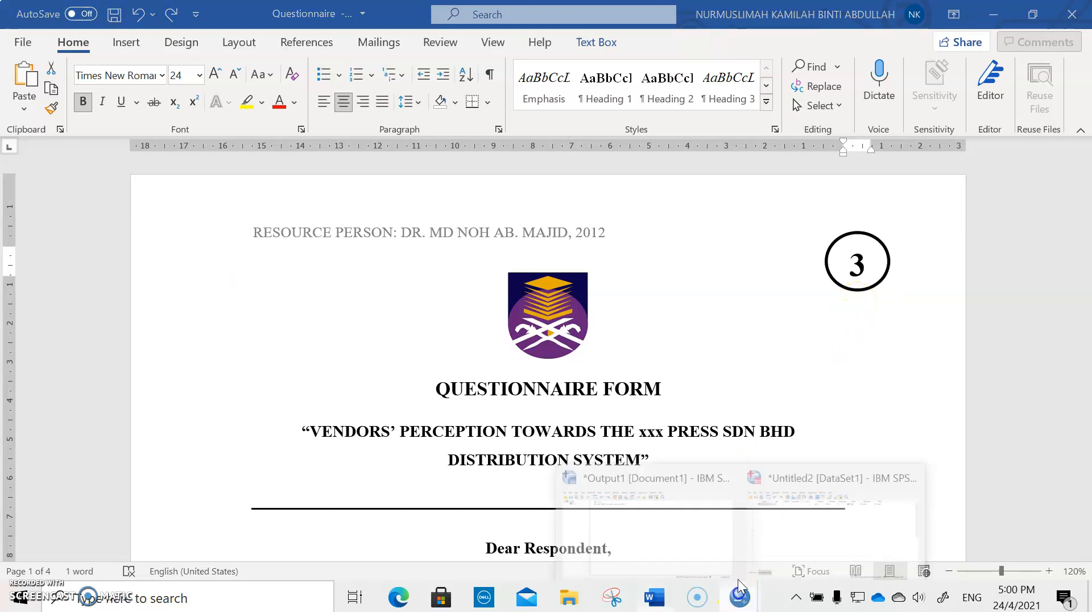
click(780, 538)
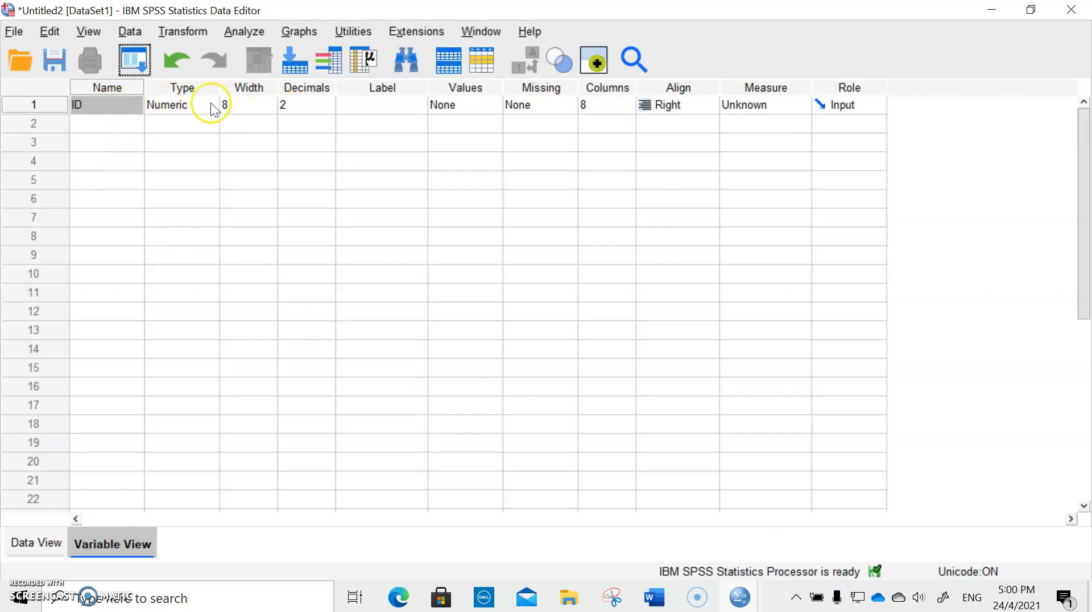
click(289, 109)
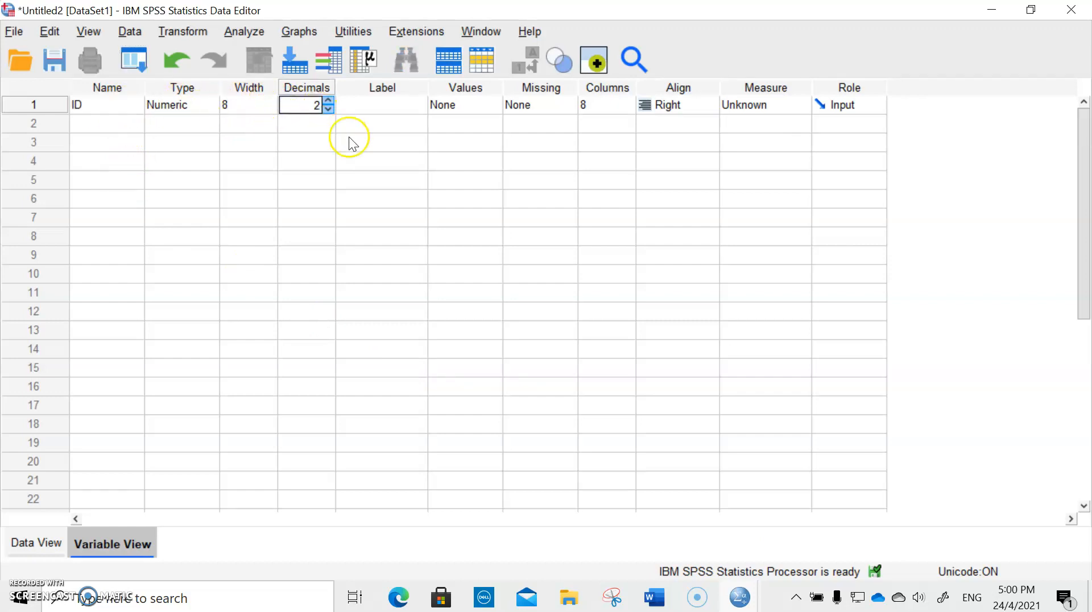
key(BackSpace)
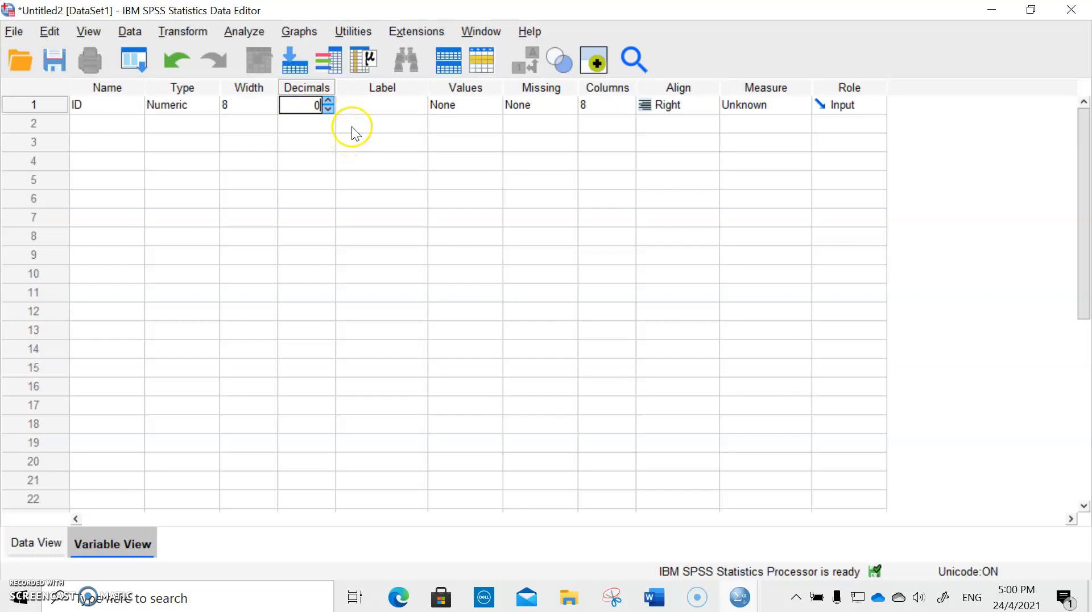
click(362, 106)
text(Respondent)
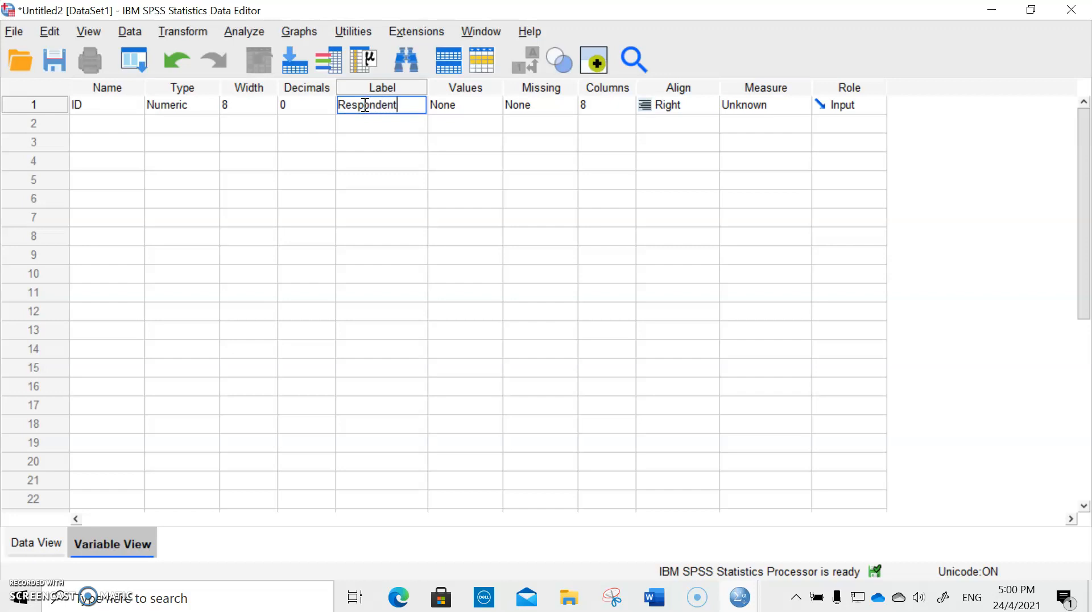
text('d)
key(BackSpace)
key(BackSpace)
key(BackSpace)
key(BackSpace)
key(BackSpace)
key(BackSpace)
key(BackSpace)
key(BackSpace)
key(BackSpace)
key(BackSpace)
key(BackSpace)
key(BackSpace)
Step: Set the ID variable's label to "Questionnaire ID"
text(Questionnaire ID)
click(473, 104)
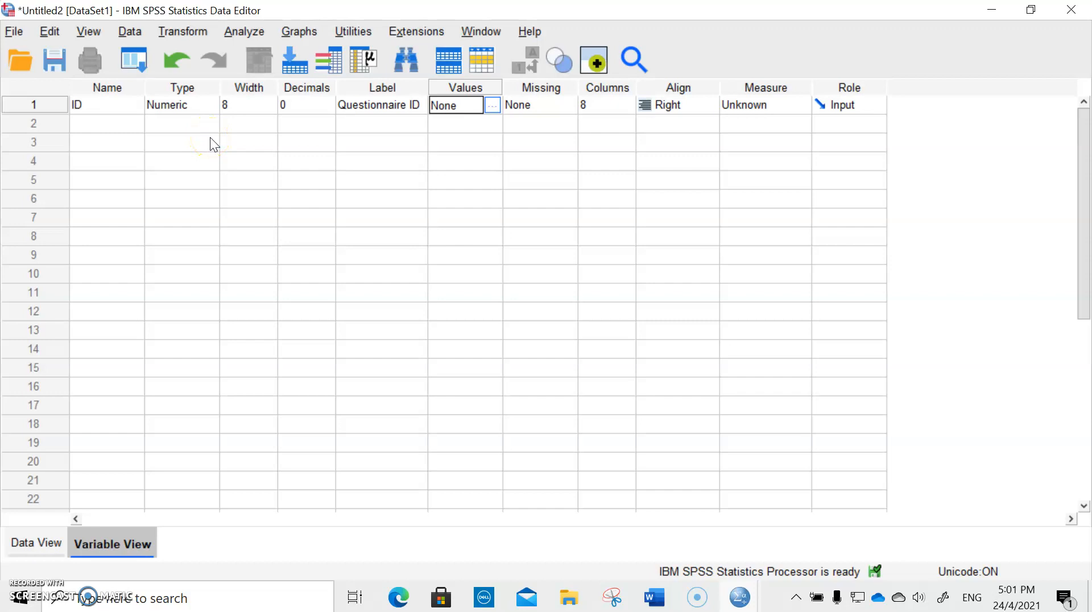
Step: Examine the Section A: Service Quality statements in the Word questionnaire, and switch to the annotated Questionnaire.pdf in Edge to check their item codes
double_click(89, 121)
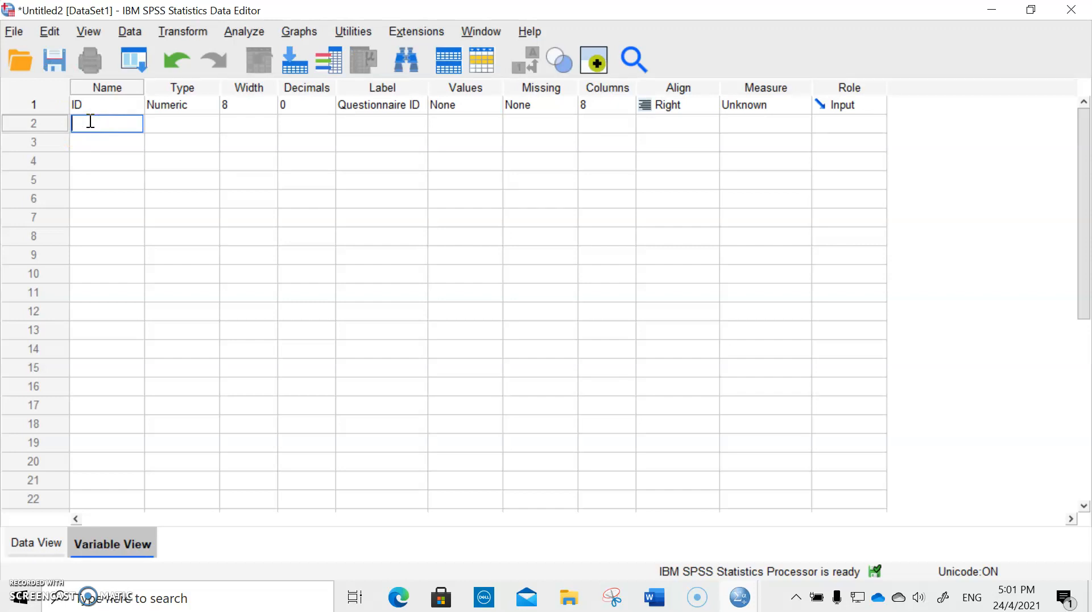
click(655, 597)
scroll(483, 375, down, 4)
scroll(482, 375, down, 15)
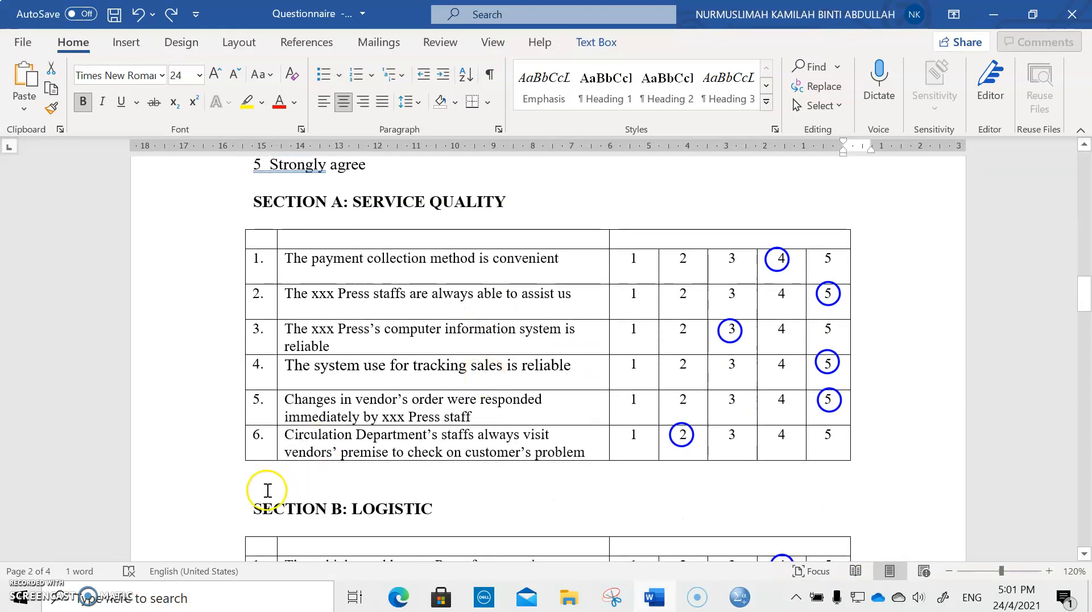
click(398, 597)
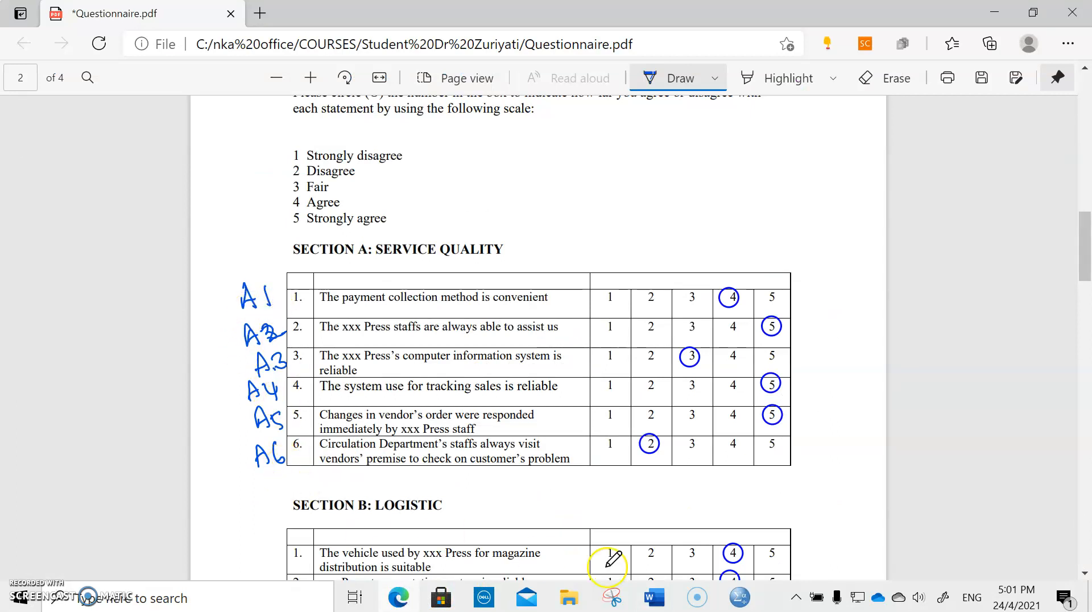
Step: Switch back to the SPSS dataset and name the second variable A1
click(739, 597)
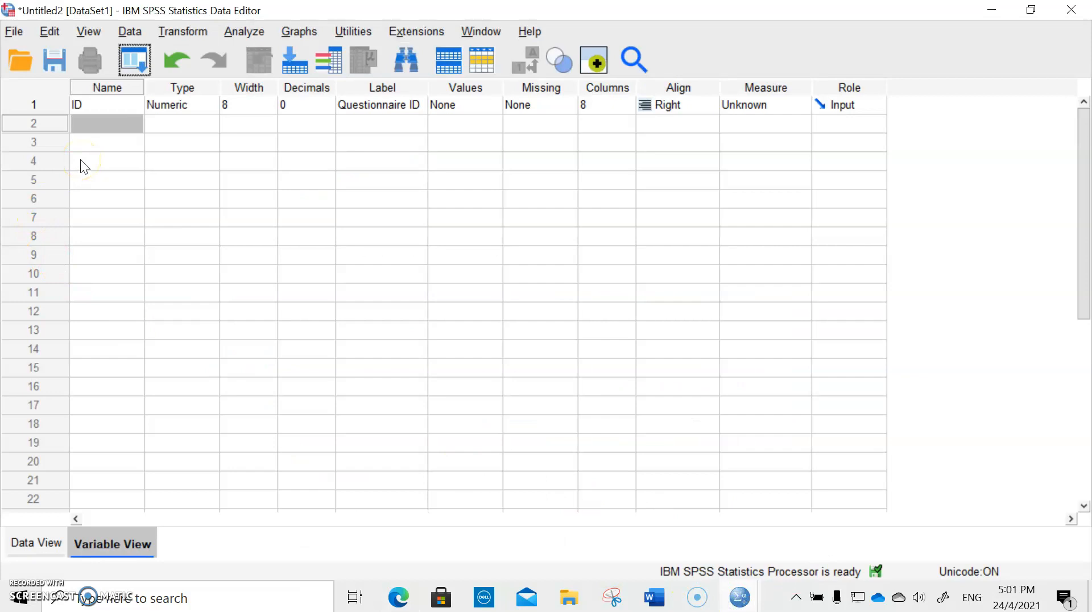
click(88, 124)
text(A1)
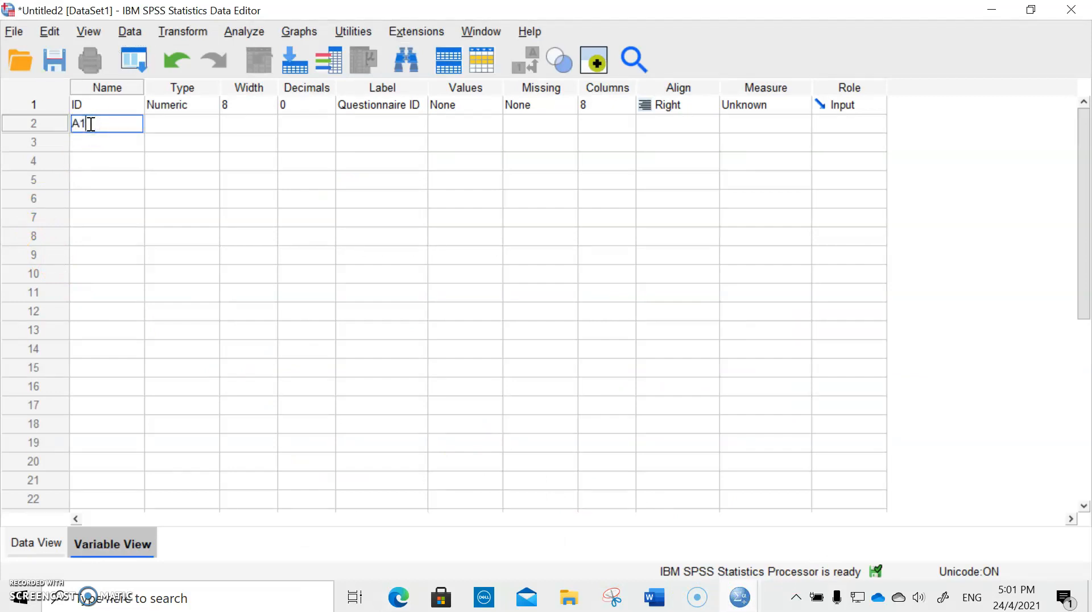
Step: Set variable A1's decimals to 0, consulting the rating scale in the Word questionnaire, and return to the SPSS dataset
click(172, 123)
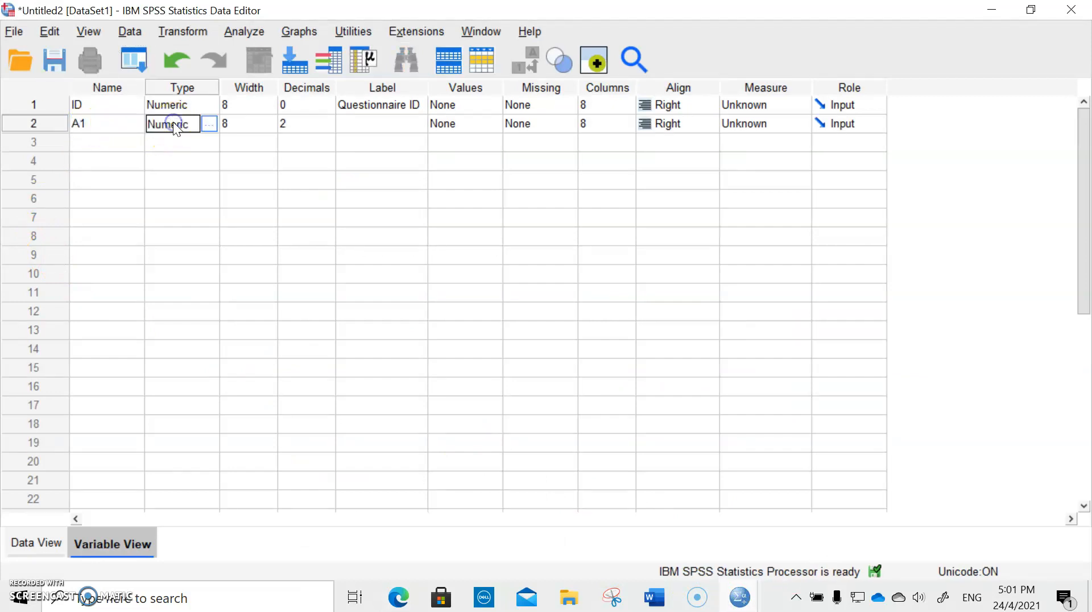
click(291, 125)
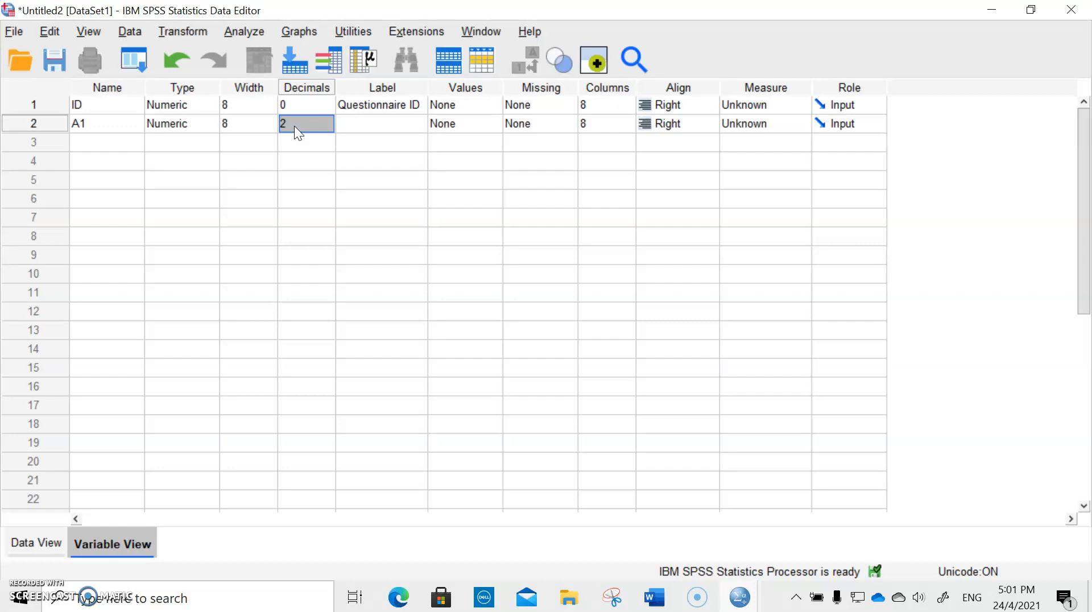
click(294, 125)
click(662, 602)
scroll(439, 390, up, 5)
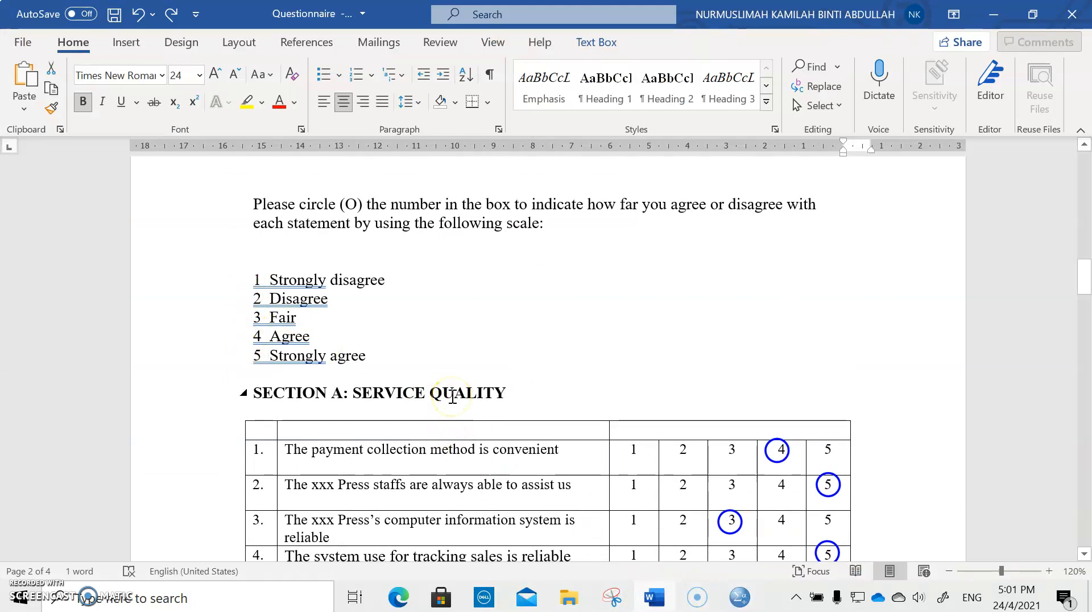
click(654, 596)
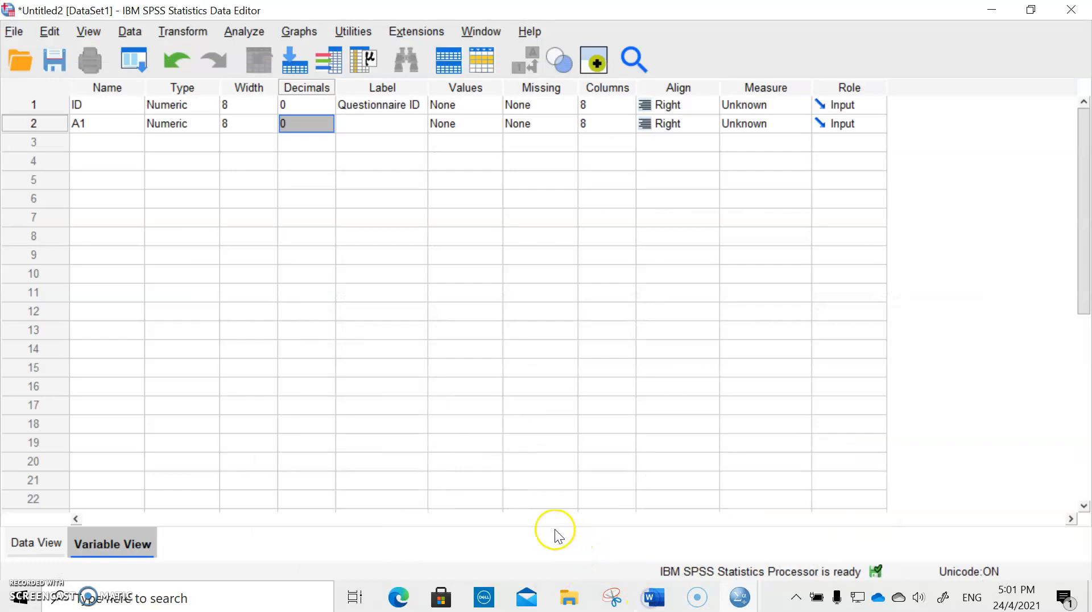
Step: Check the "SECTION A: SERVICE QUALITY" heading in Word and begin variable A1's label in SPSS with the prefix "SQ:"
click(370, 125)
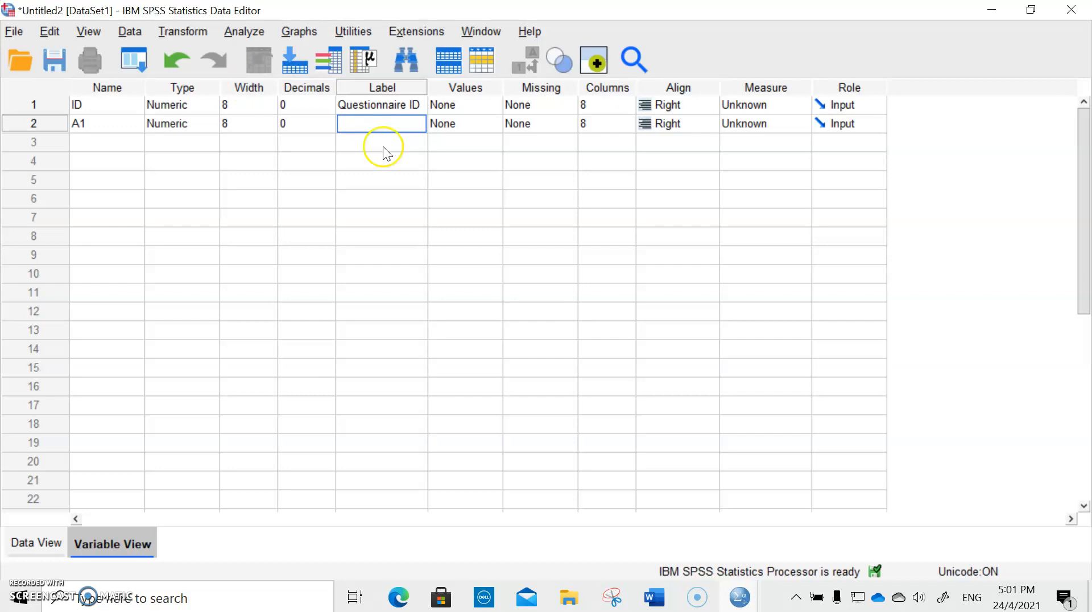
click(654, 596)
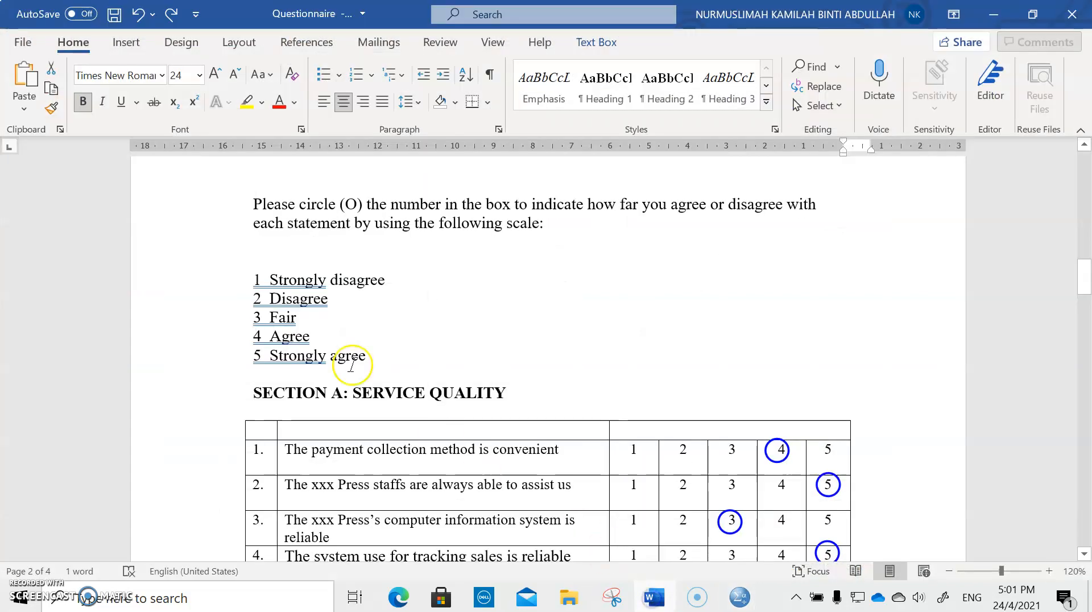
drag(250, 392, 493, 401)
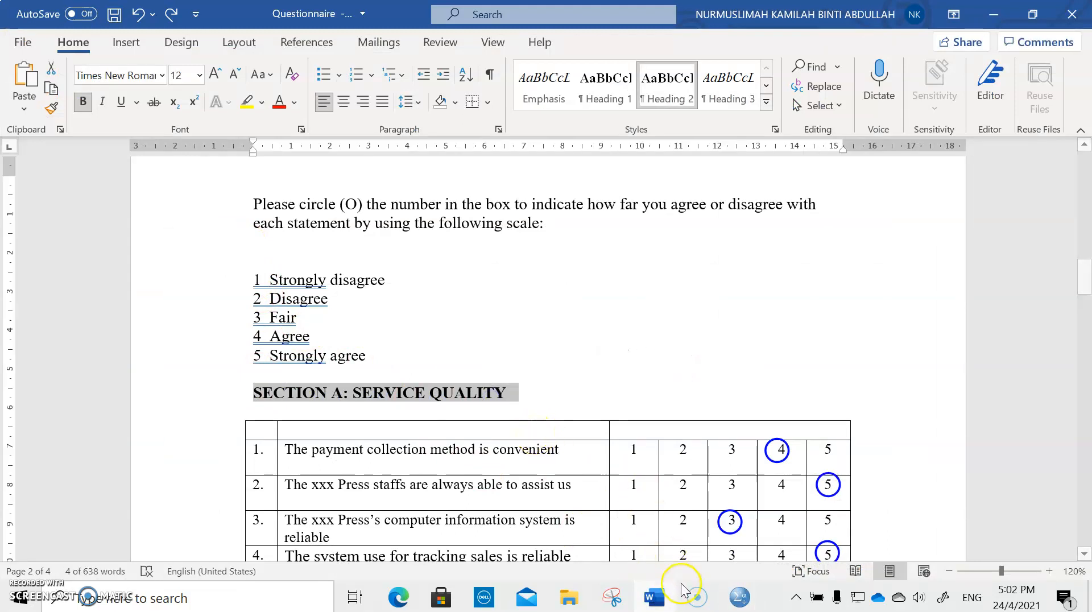
click(751, 595)
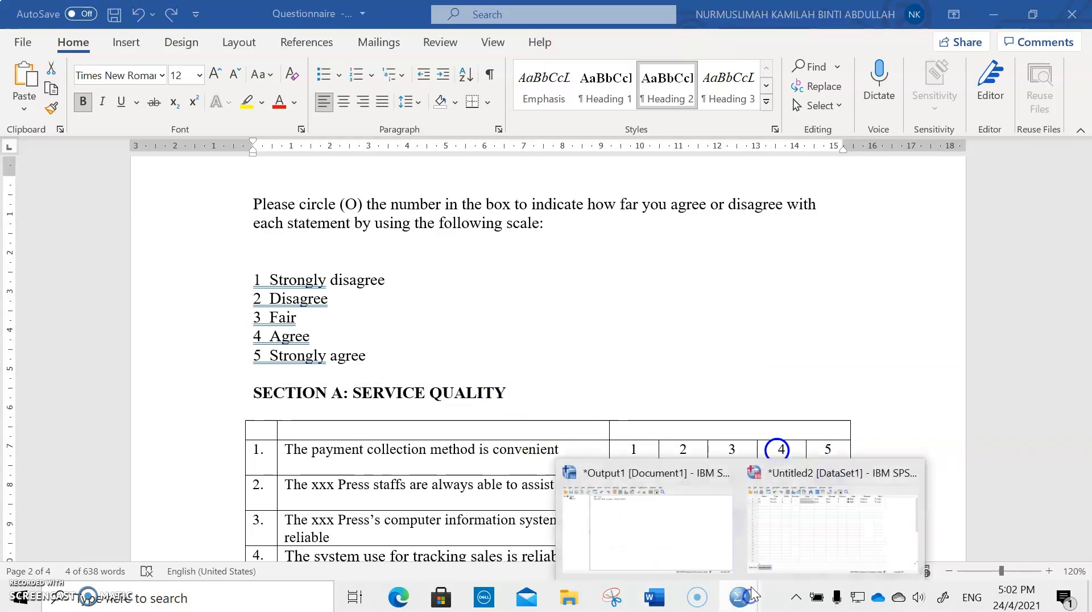
click(771, 538)
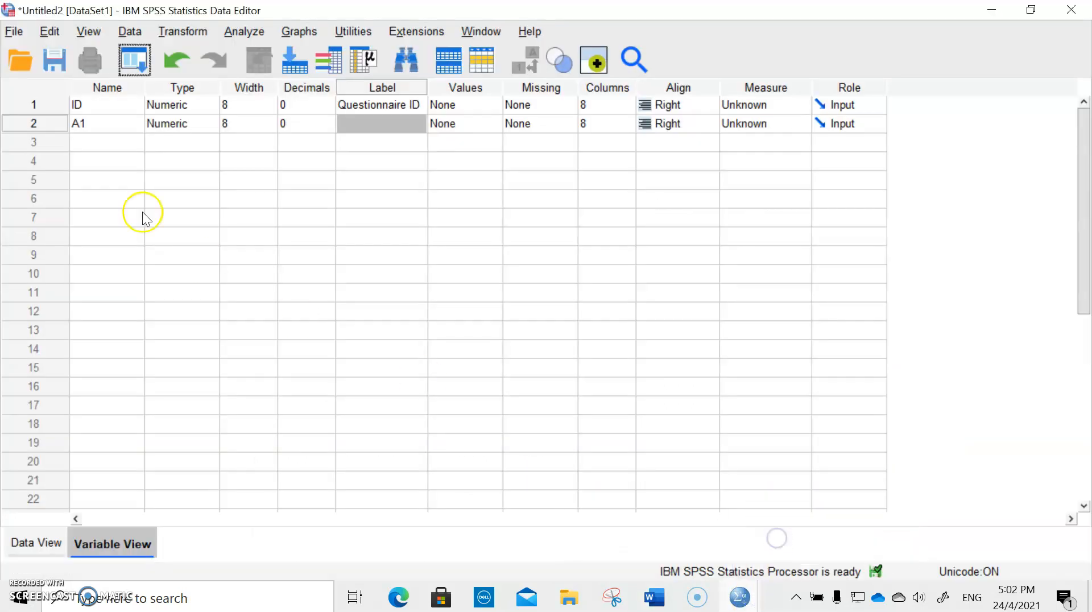
click(351, 125)
text(SQ:)
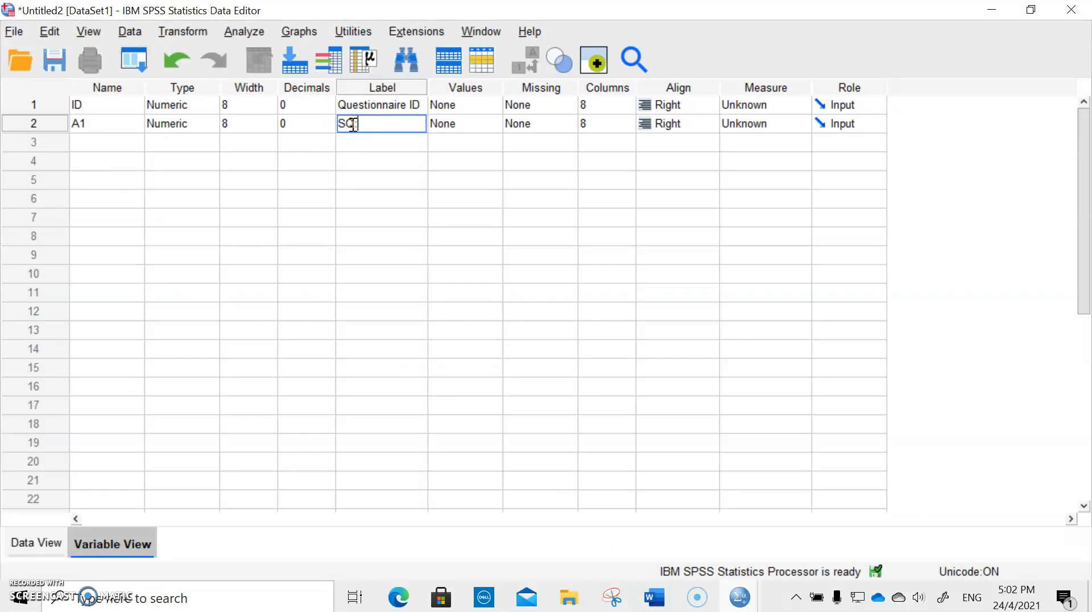
Step: Switch to Word and copy the first Section A statement, "The payment collection method is convenient"
click(668, 599)
click(453, 410)
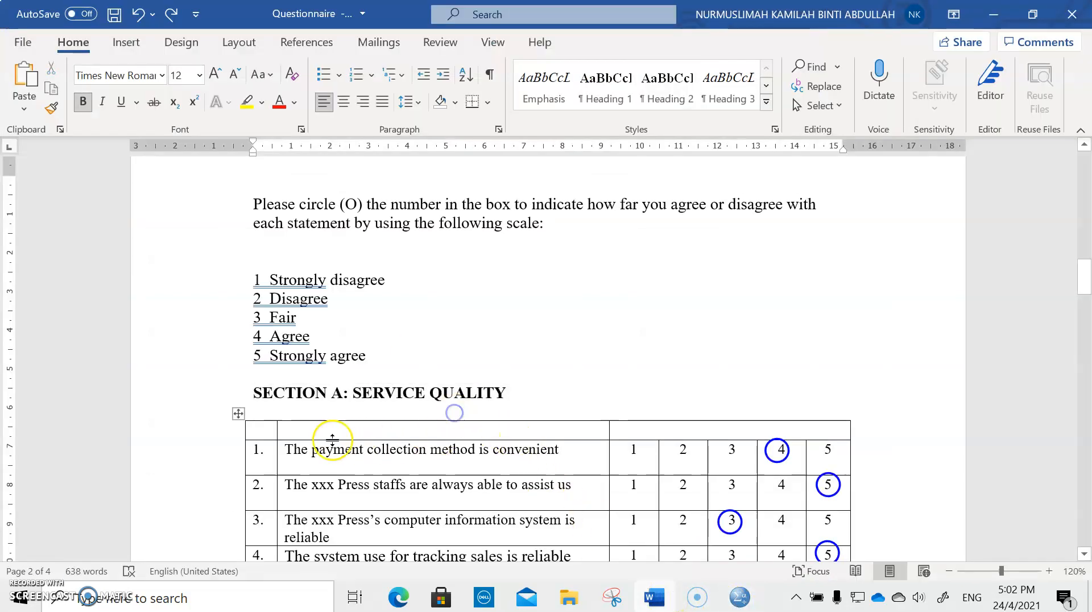
drag(281, 453, 560, 453)
key(ctrl+c)
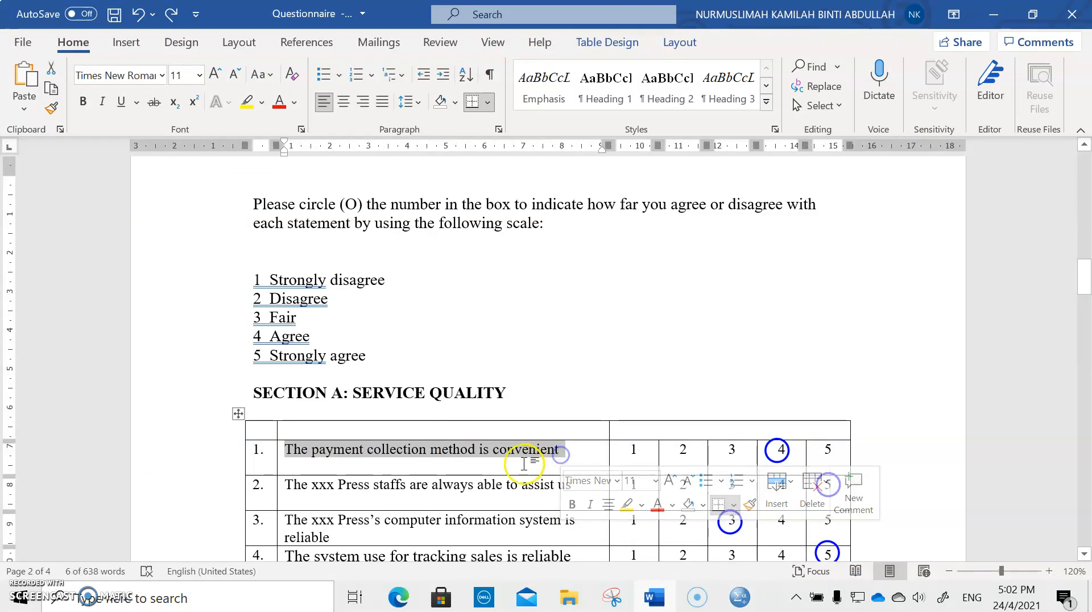
Step: Switch back to SPSS and paste the copied statement after "SQ: " in A1's label, then highlight the statement text
click(739, 598)
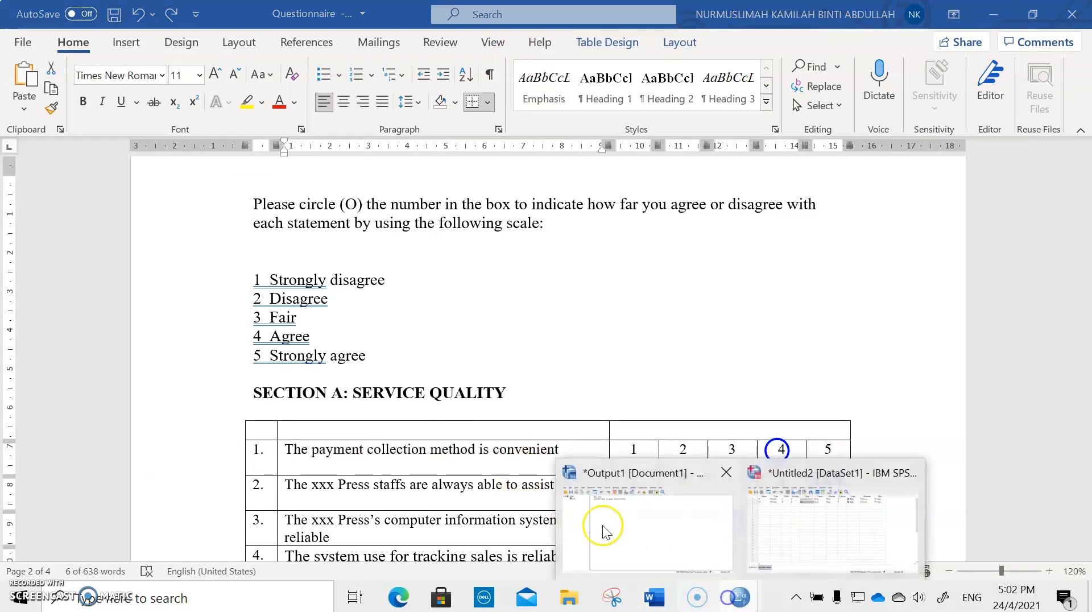
click(812, 535)
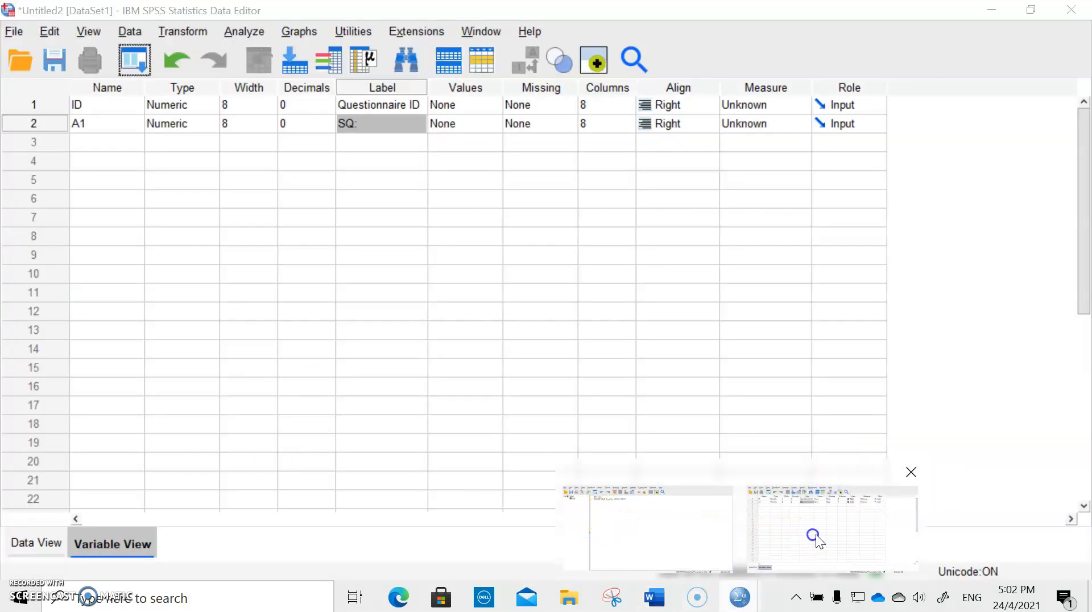
double_click(381, 121)
text(:)
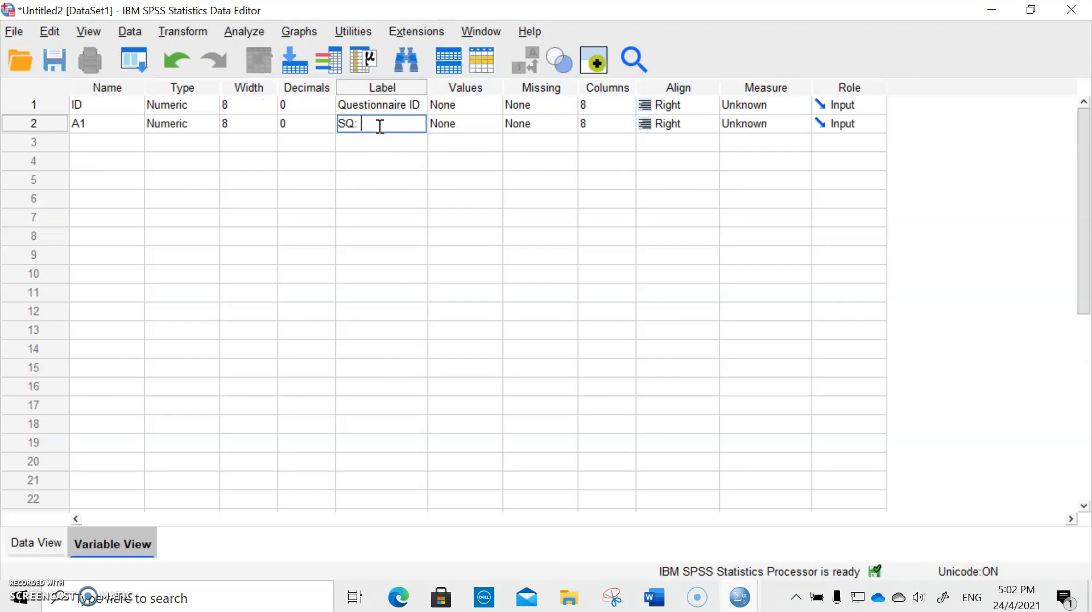
key(ctrl+v)
key(Return)
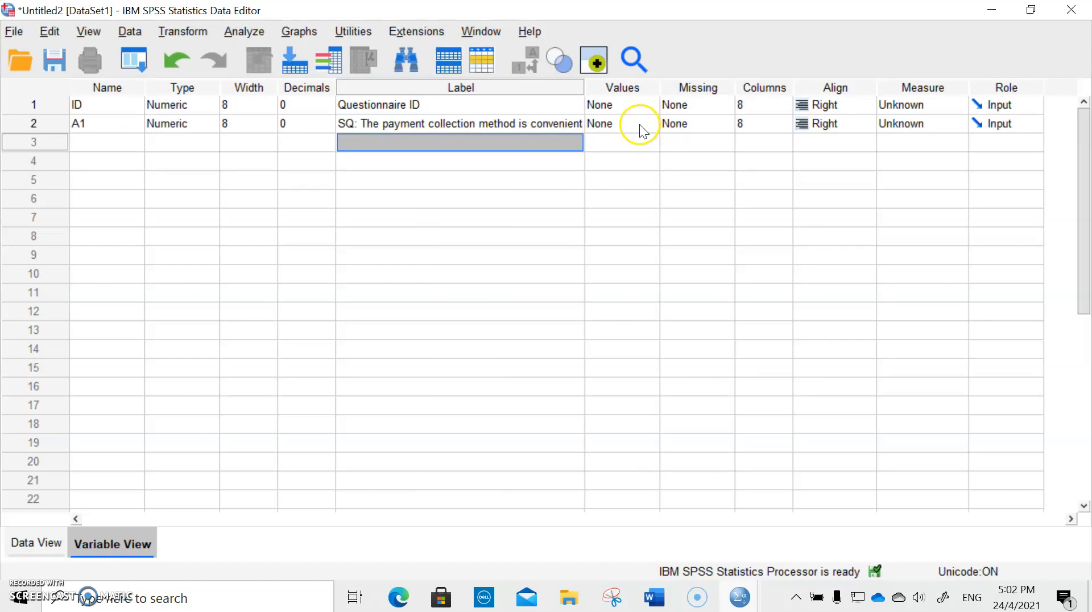
click(507, 124)
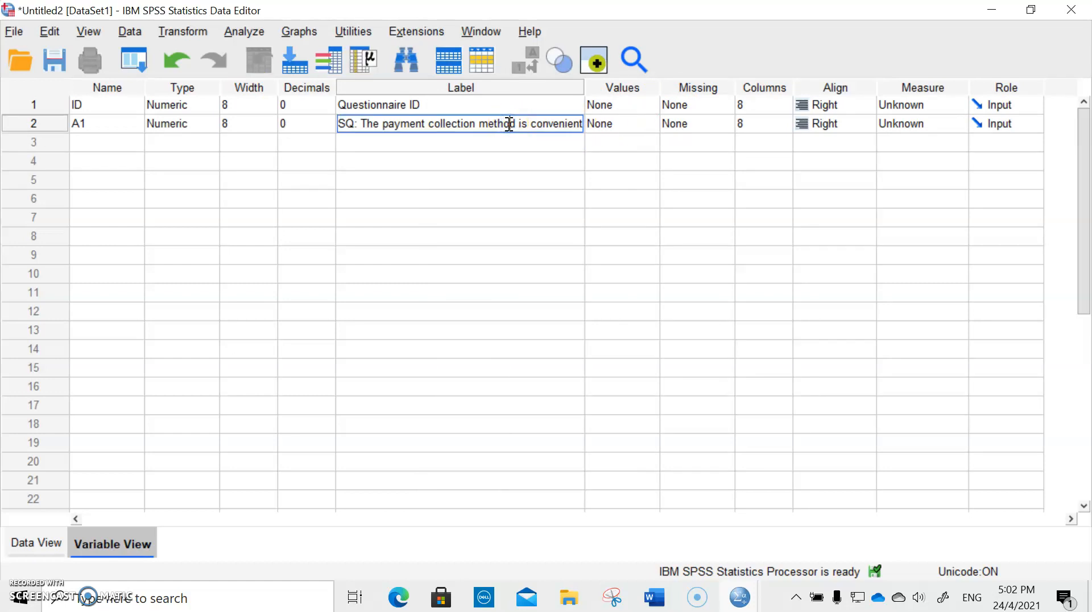
click(521, 124)
drag(361, 128, 607, 133)
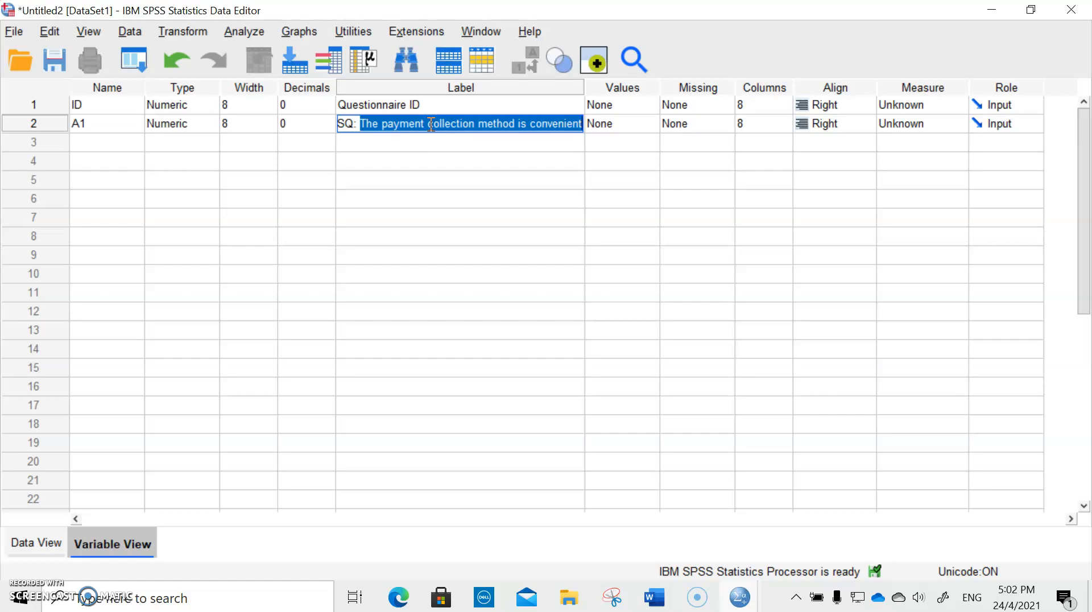
Step: Open the Value Labels dialog for variable A1 and review the 1 to 5 agreement scale in the Word questionnaire
click(637, 125)
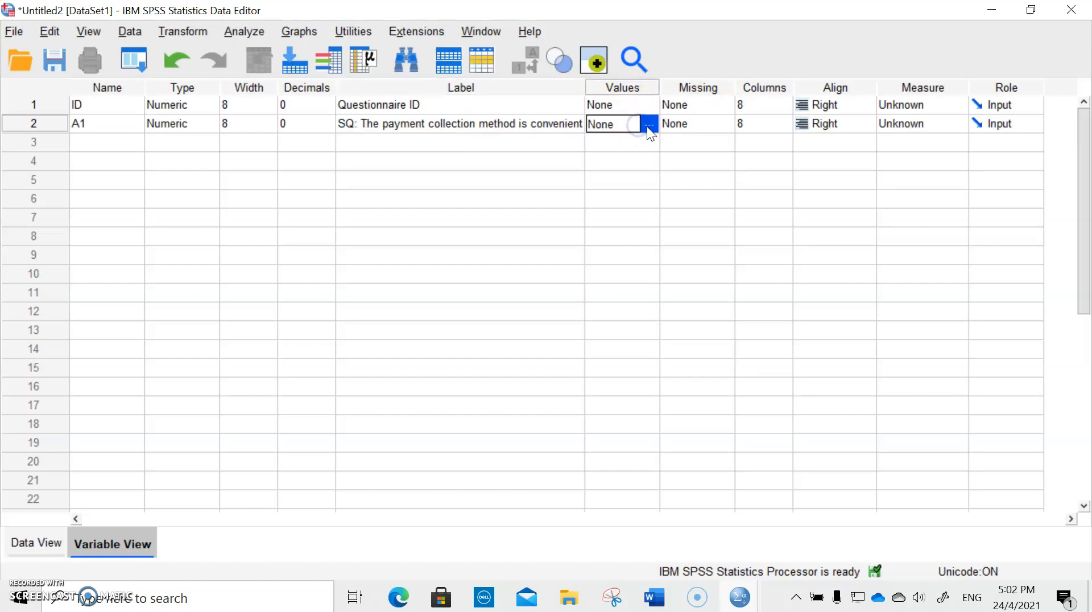
click(649, 124)
click(440, 230)
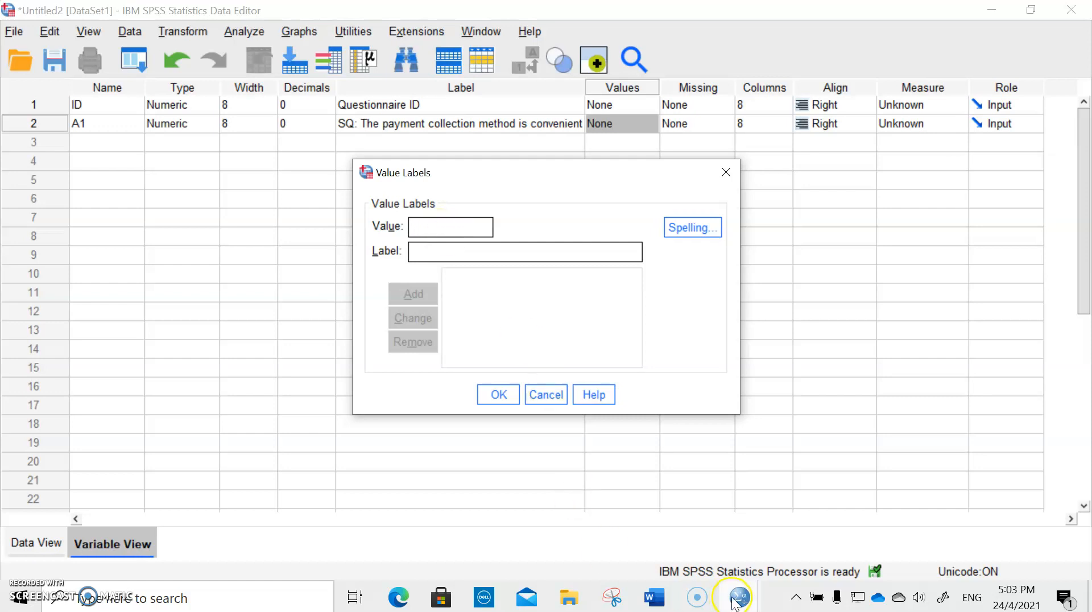
click(654, 597)
click(295, 306)
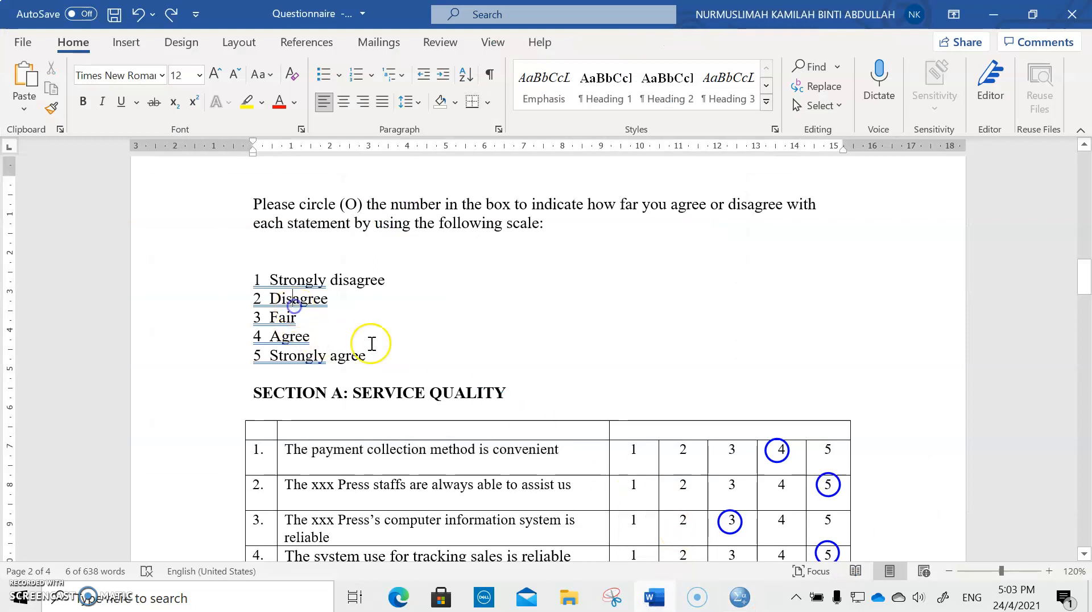
drag(377, 362, 224, 275)
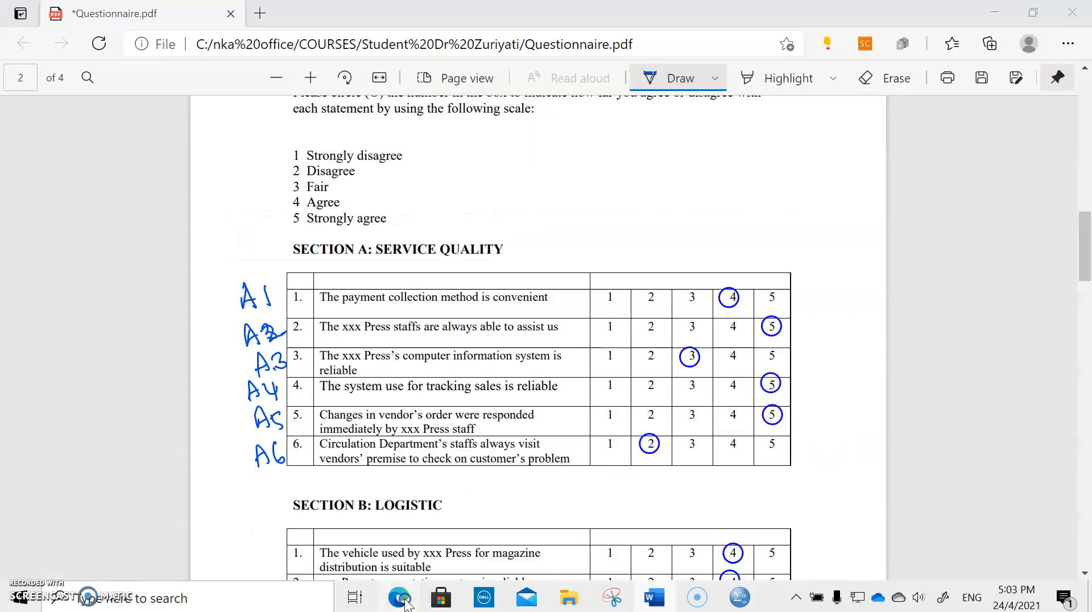
Step: Switch to Questionnaire.pdf in Edge and handwrite "Likert scale" beside the agreement scale in blue ink
click(399, 597)
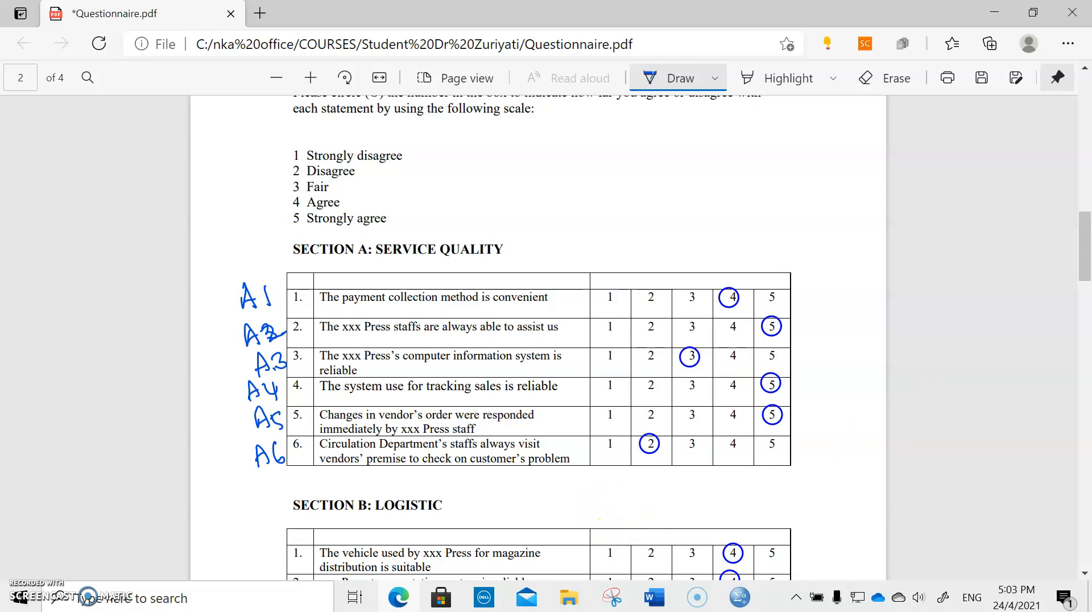
mouse_move(531, 210)
mouse_down()
mouse_move(537, 240)
mouse_move(549, 232)
mouse_up()
click(545, 204)
mouse_move(554, 193)
mouse_down()
mouse_move(583, 225)
mouse_move(615, 193)
mouse_move(628, 196)
mouse_up()
drag(663, 164, 728, 166)
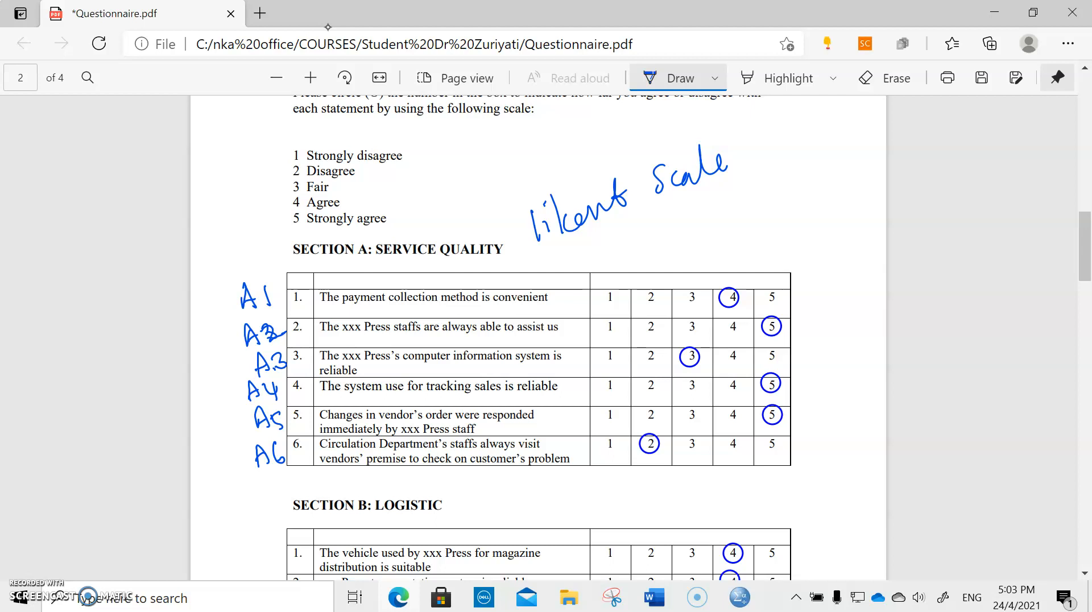
Step: Handwrite the letters N, O, I, R in a column beside the "Likert scale" note and circle the I
drag(769, 161, 790, 137)
click(781, 177)
mouse_move(780, 177)
mouse_down()
mouse_move(785, 272)
mouse_move(808, 263)
mouse_up()
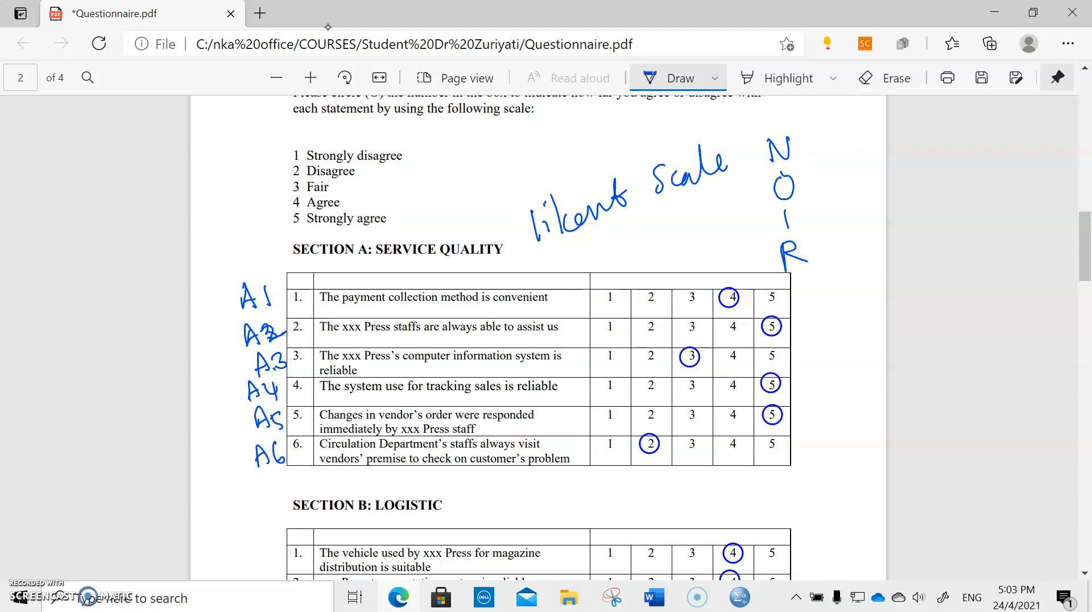
mouse_move(771, 208)
mouse_down()
mouse_move(763, 216)
mouse_move(800, 232)
mouse_move(767, 208)
mouse_up()
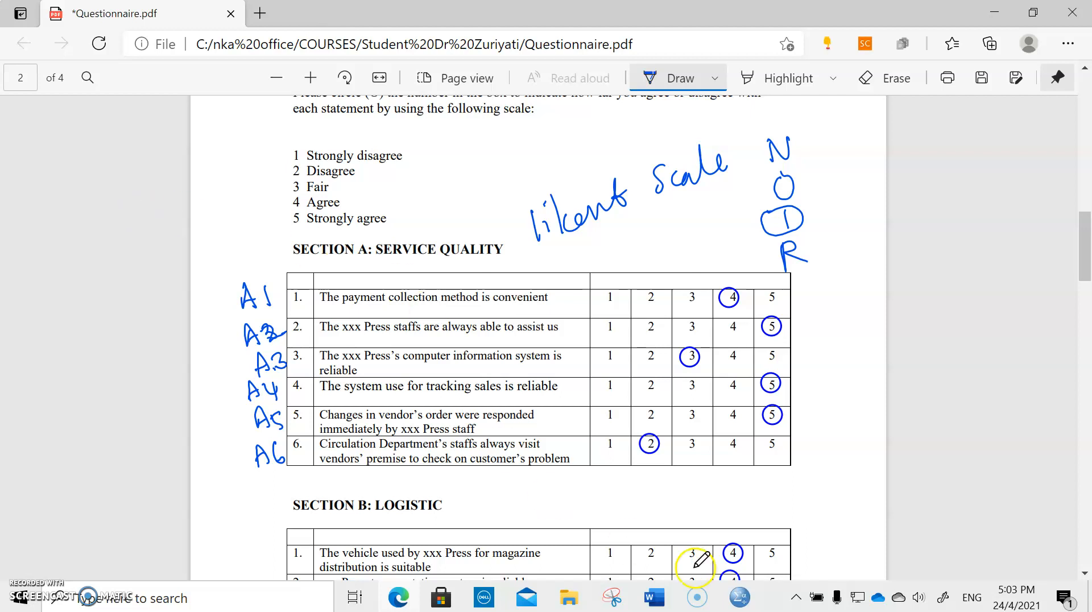
Step: Switch back to SPSS, dismiss the empty Value Labels dialog and view the role options for variable A1
mouse_move(741, 597)
click(776, 546)
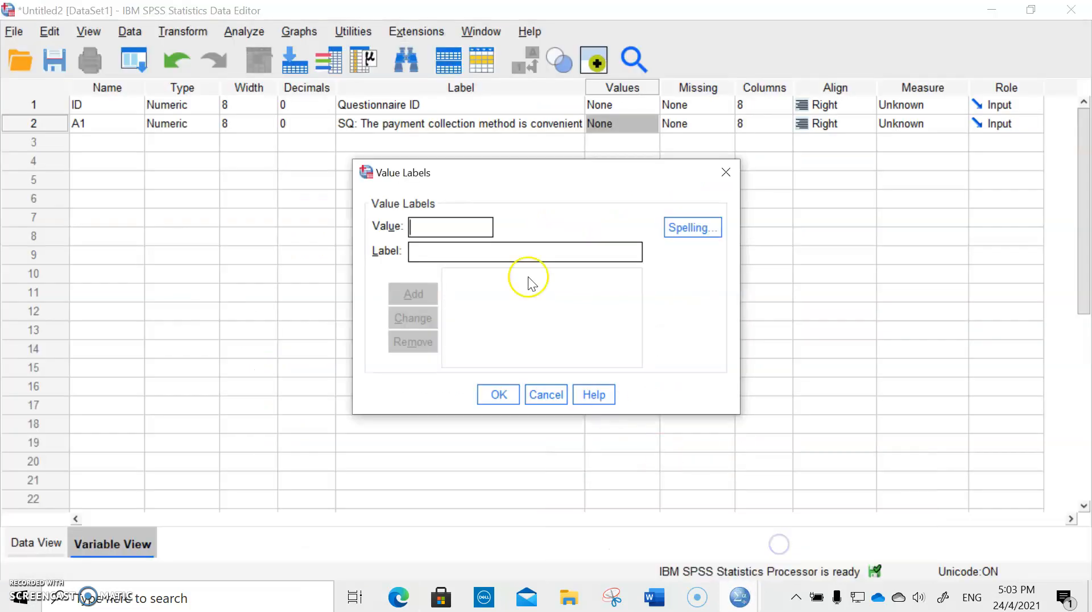
click(725, 173)
click(1016, 122)
click(1030, 122)
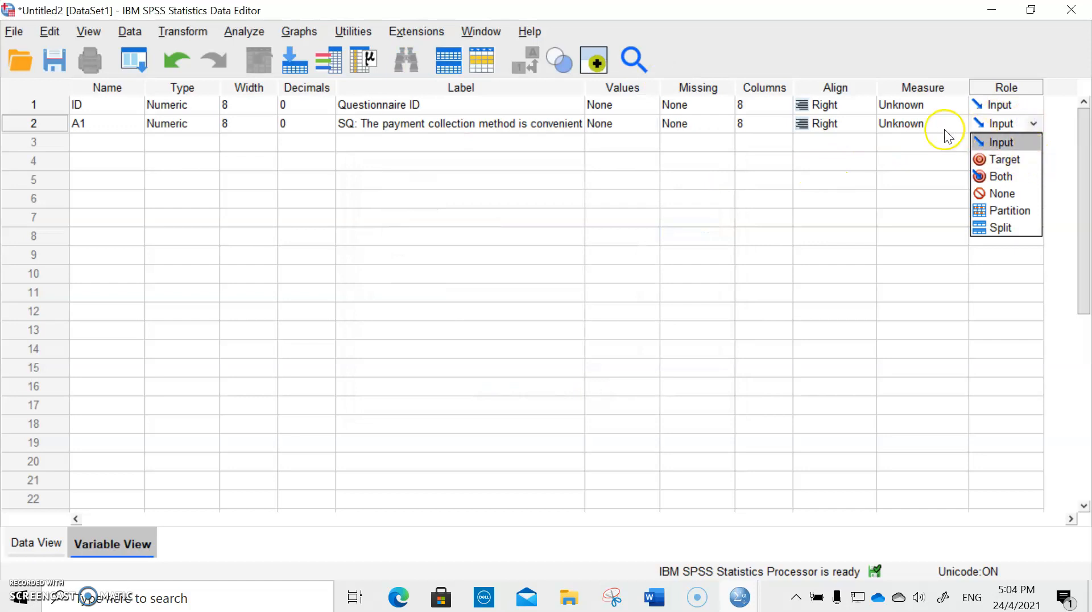
Step: Set the measurement level of variable A1 to Scale
click(916, 126)
click(928, 124)
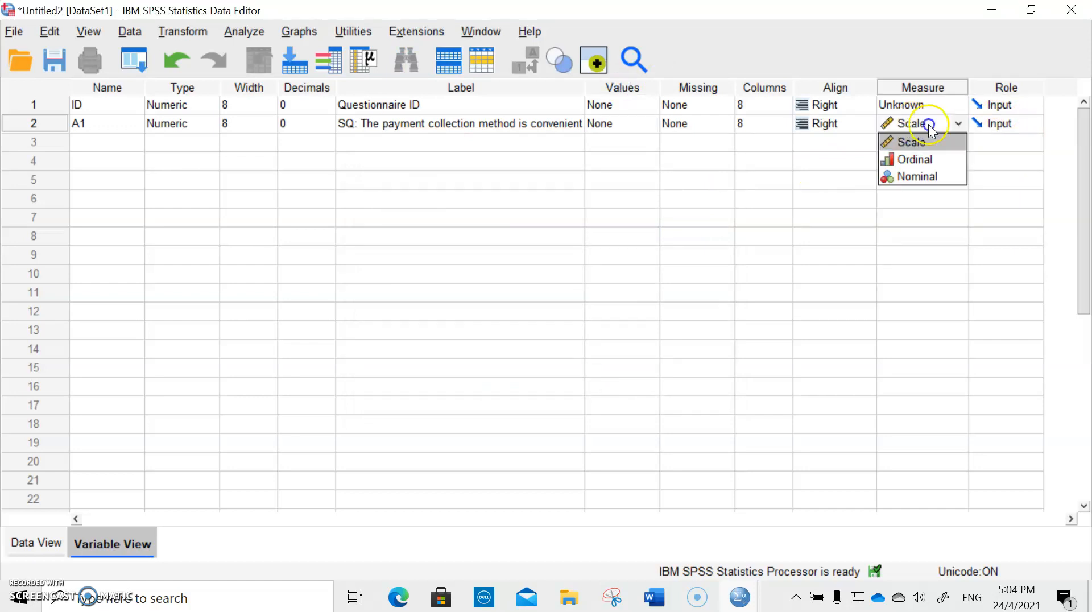
click(903, 152)
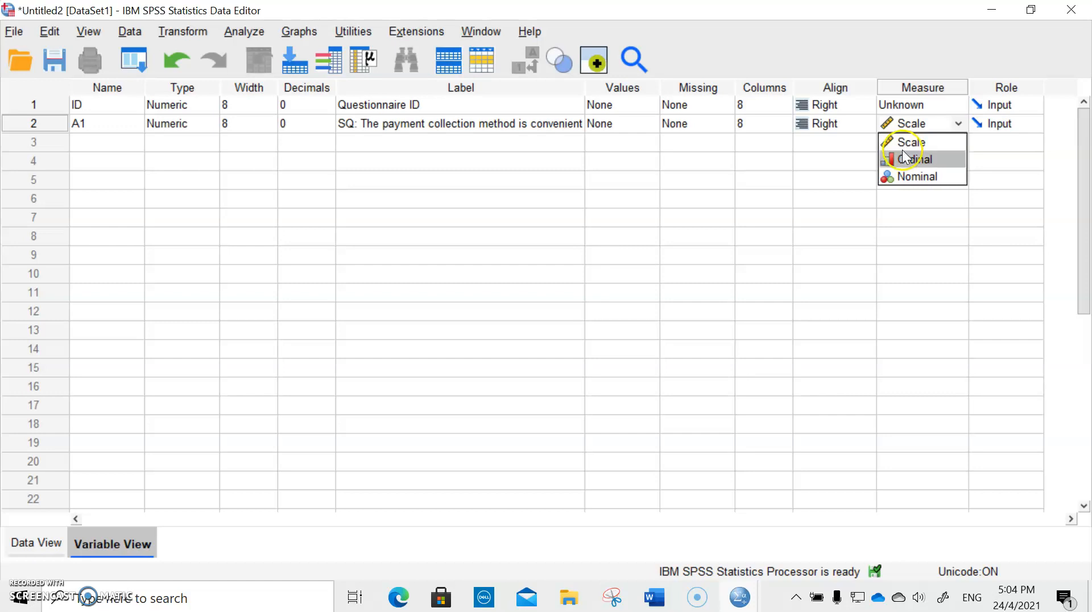
click(910, 176)
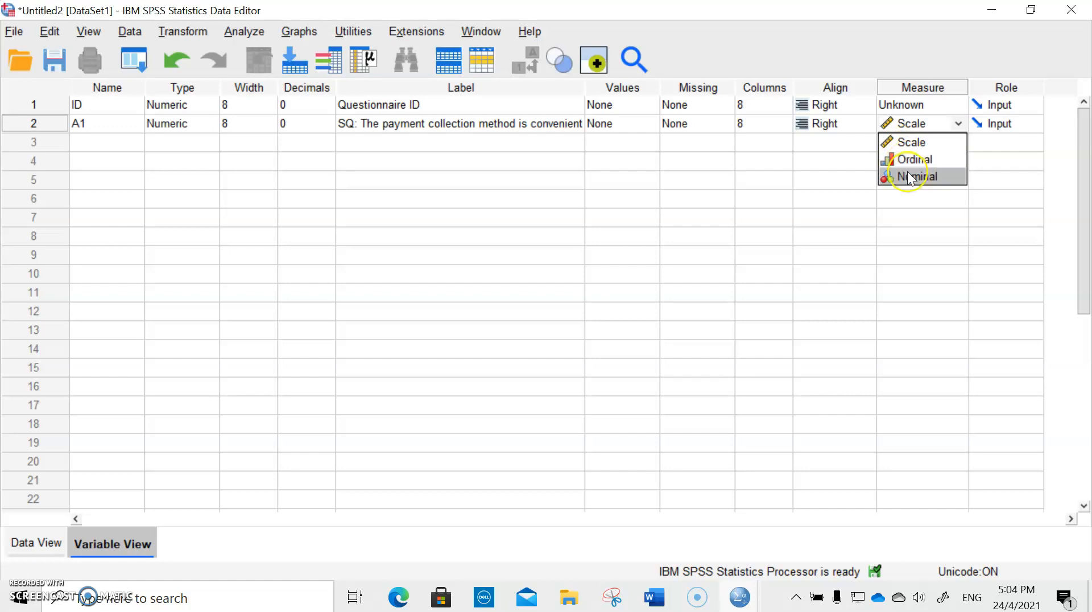
click(914, 145)
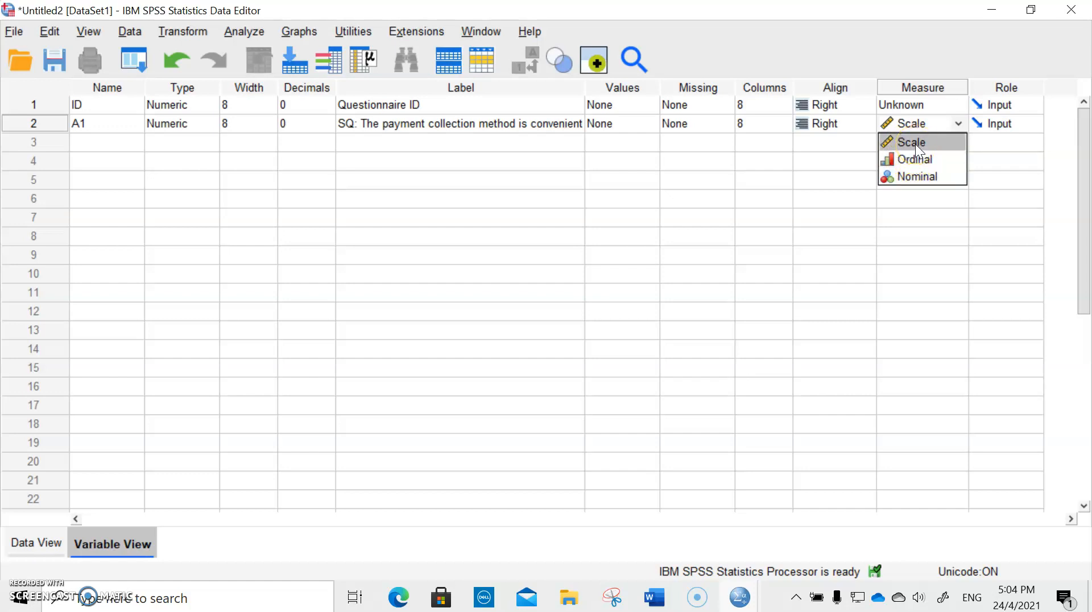
click(916, 145)
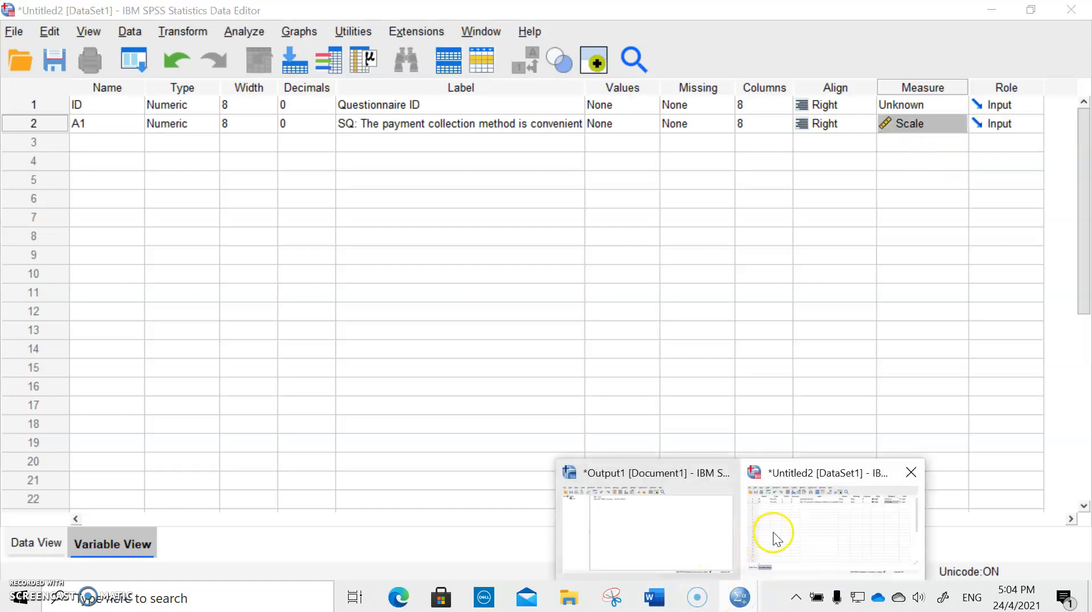
Step: Switch to the Word questionnaire, review Sections B to D and highlight "PERCEPTION ON DISTRIBUTION SYSTEM OF NSTP" in the Section D heading
click(655, 597)
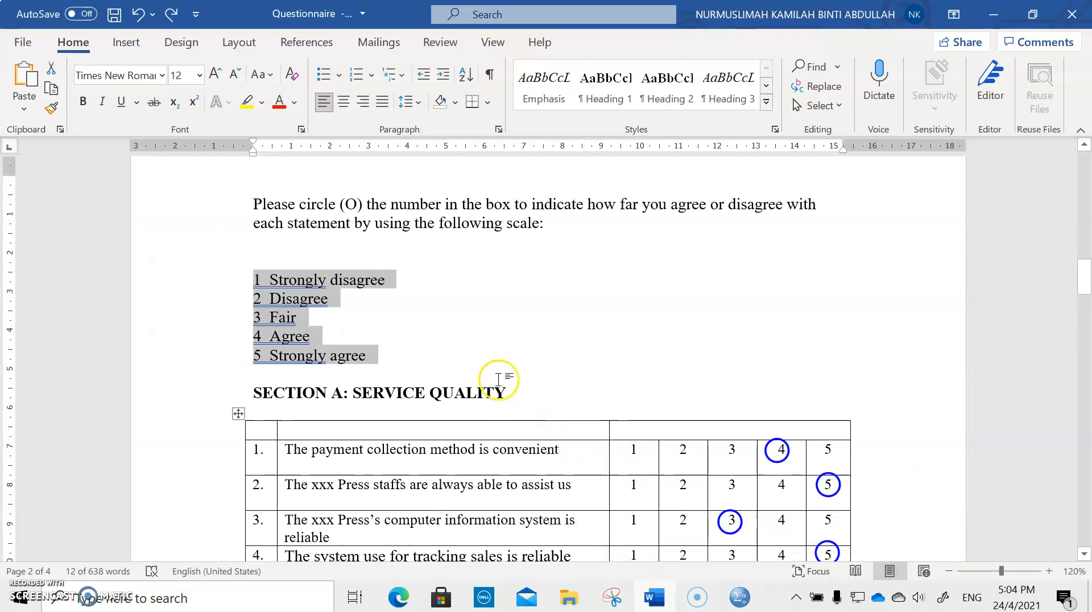
click(514, 392)
scroll(515, 392, down, 3)
scroll(515, 391, down, 10)
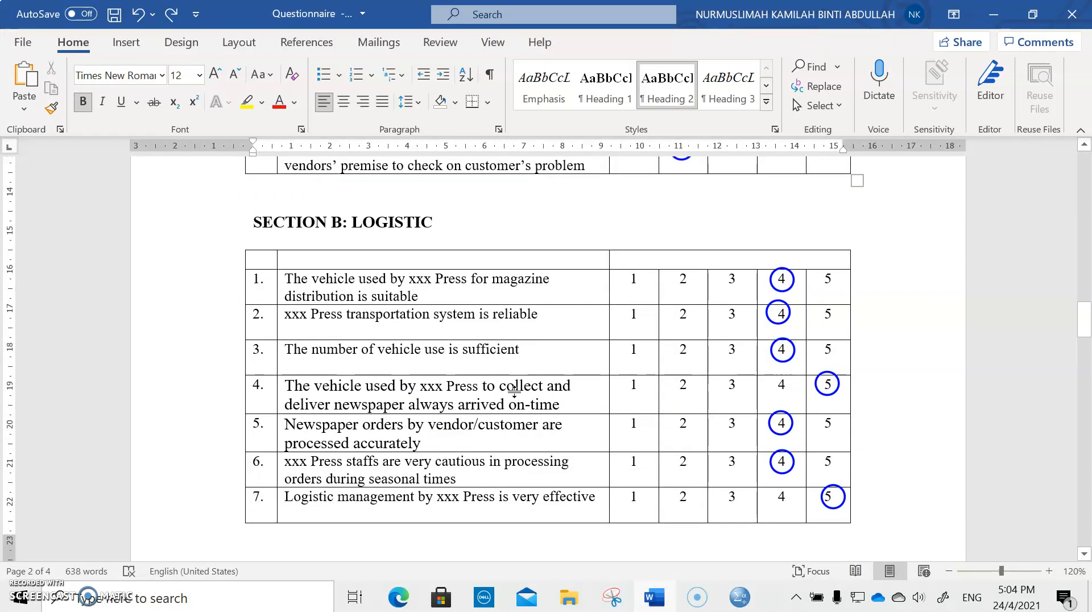
scroll(516, 390, down, 15)
scroll(516, 391, down, 6)
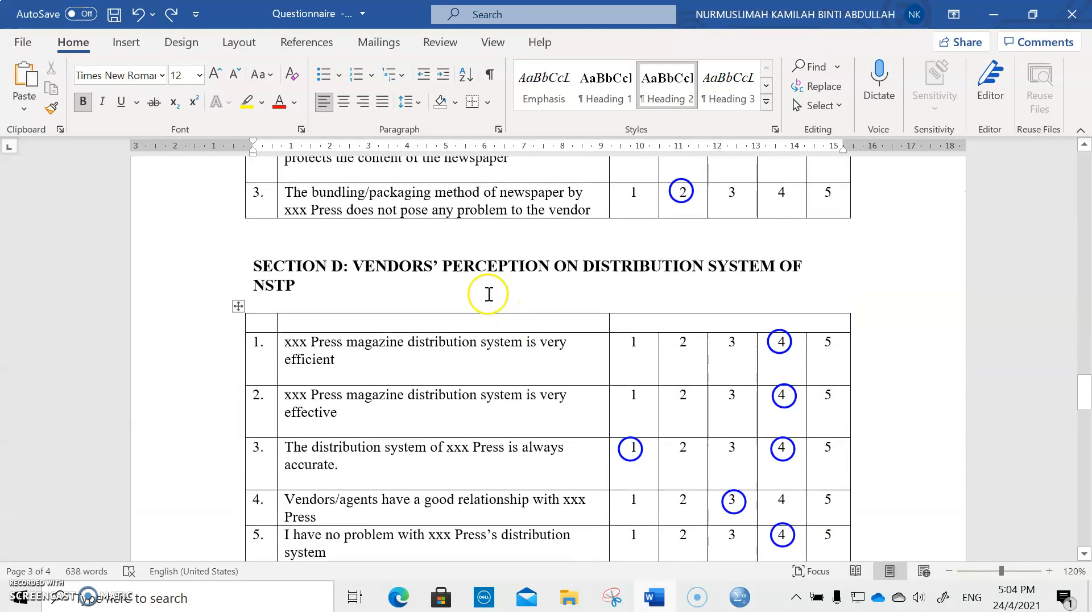
drag(444, 265, 563, 277)
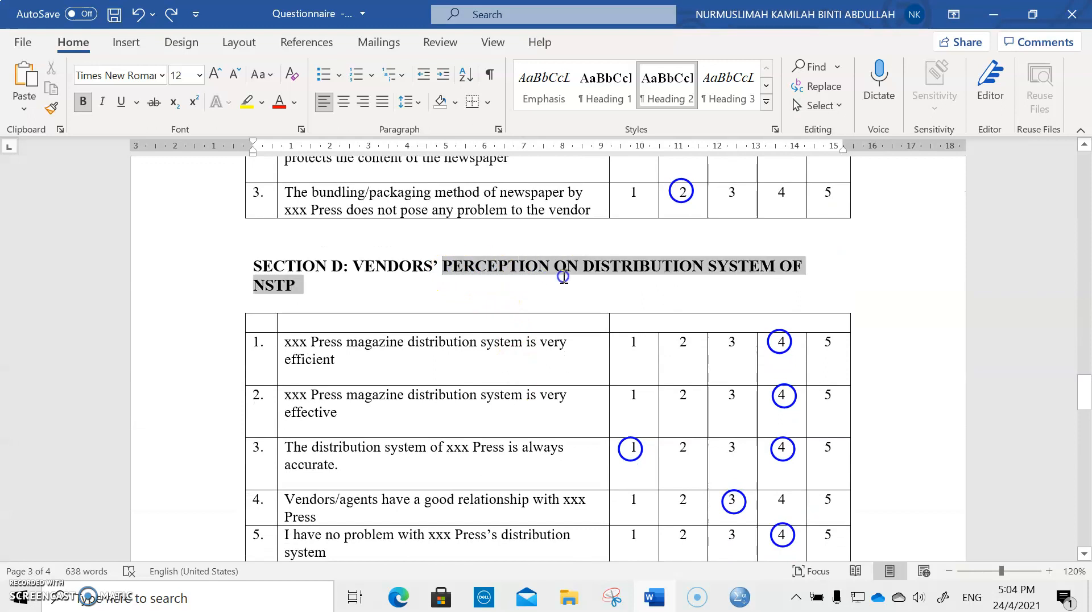
Step: Review the questionnaire's section headings from Section A onward and highlight the "SECTION C: PACKAGING" heading
scroll(537, 294, up, 4)
scroll(537, 293, up, 20)
scroll(536, 293, down, 3)
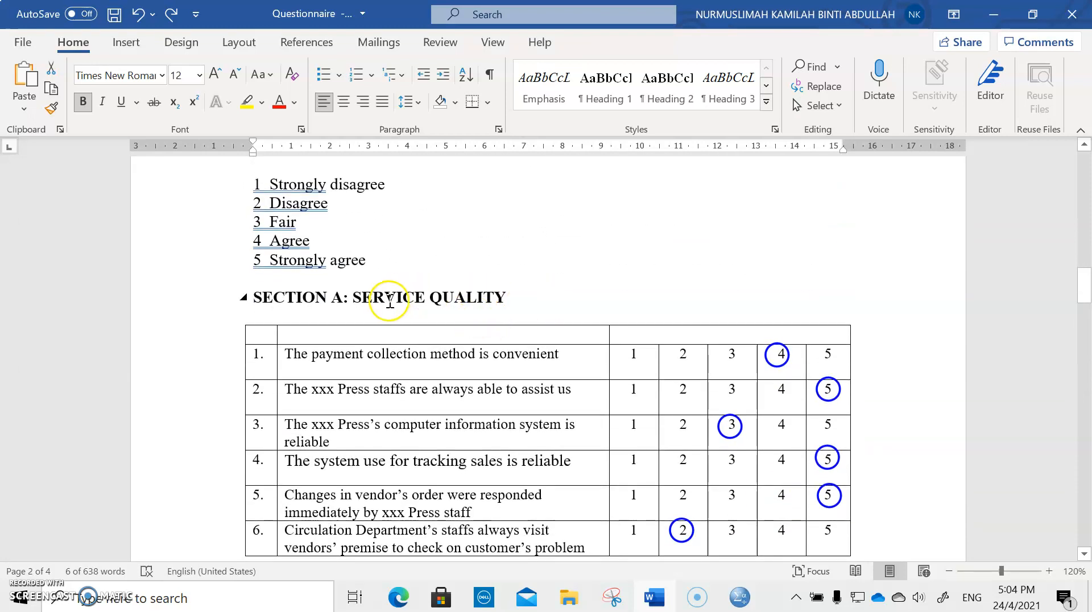
scroll(391, 307, down, 12)
scroll(391, 310, down, 8)
scroll(381, 287, up, 3)
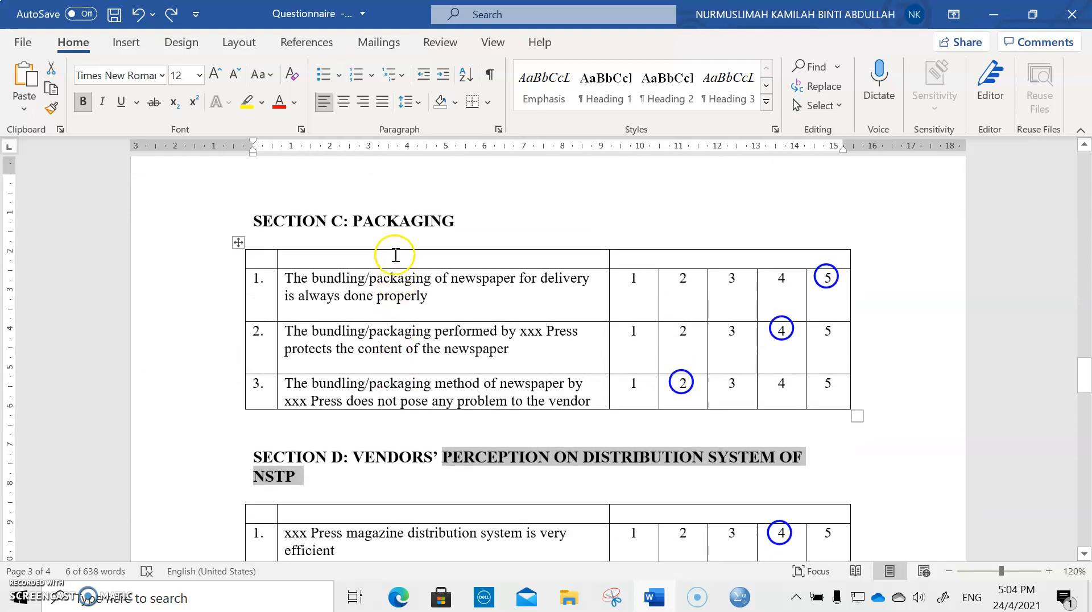
drag(463, 222, 254, 222)
scroll(499, 337, up, 2)
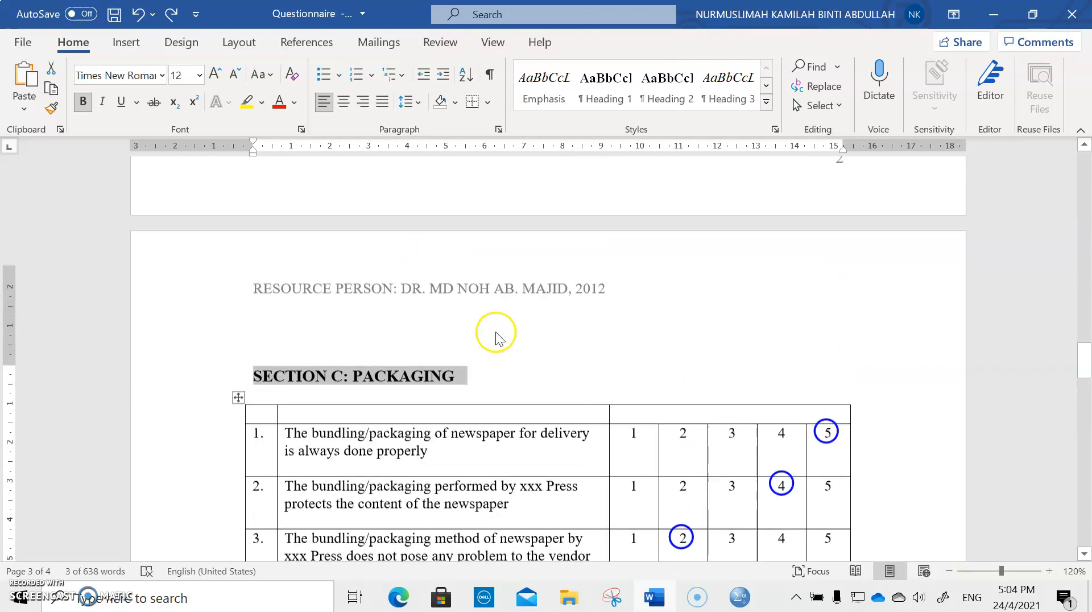
scroll(496, 333, up, 1)
Step: Switch back to SPSS and add the value label 1 = "Strongly Disagree" for variable A1
click(713, 597)
mouse_move(739, 596)
click(808, 529)
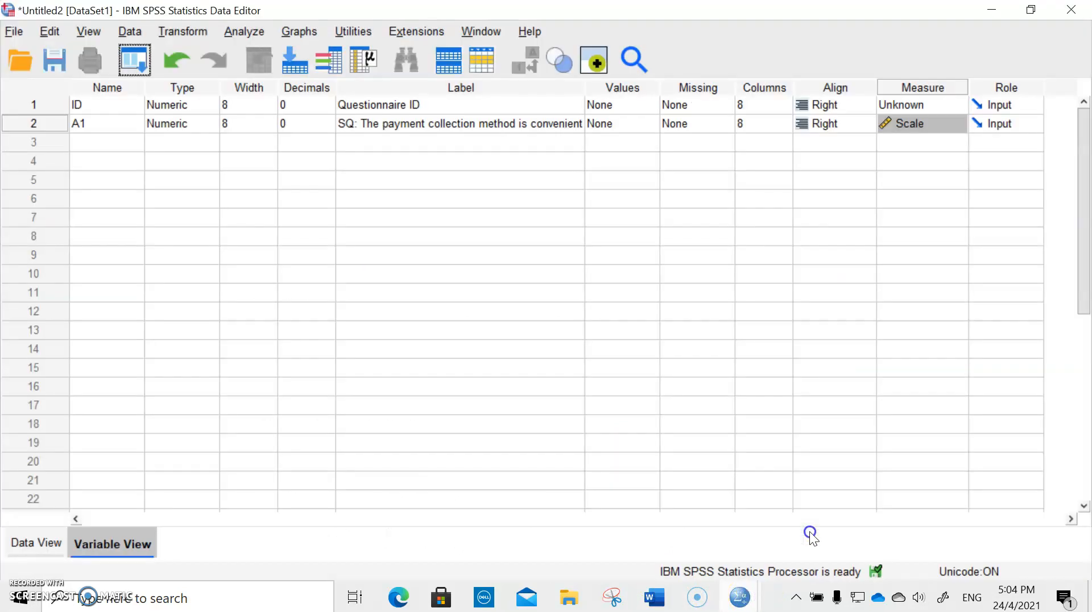
click(993, 125)
click(999, 125)
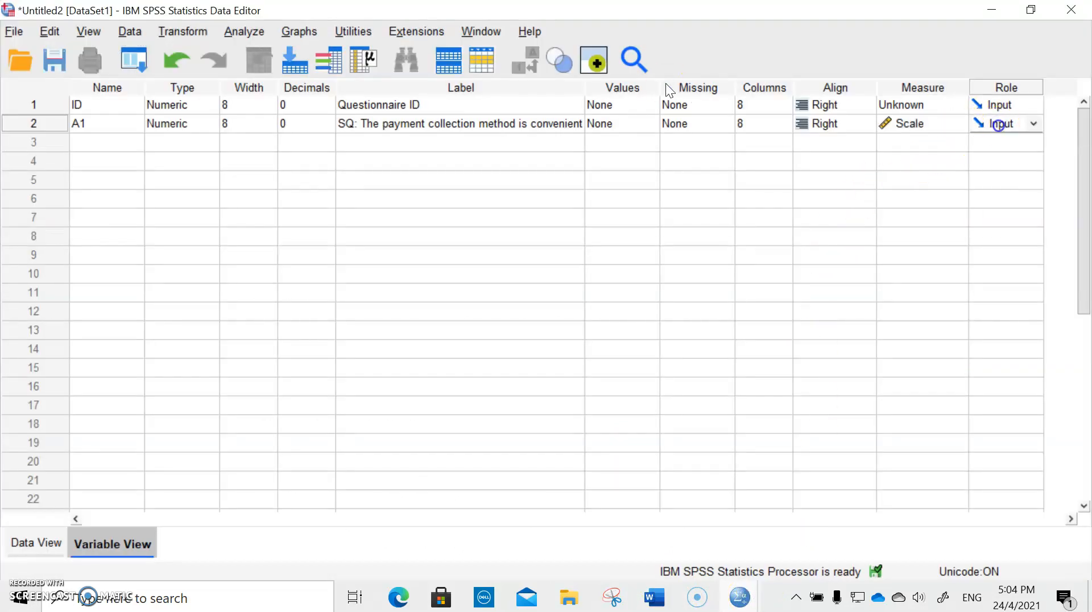
click(621, 126)
click(651, 126)
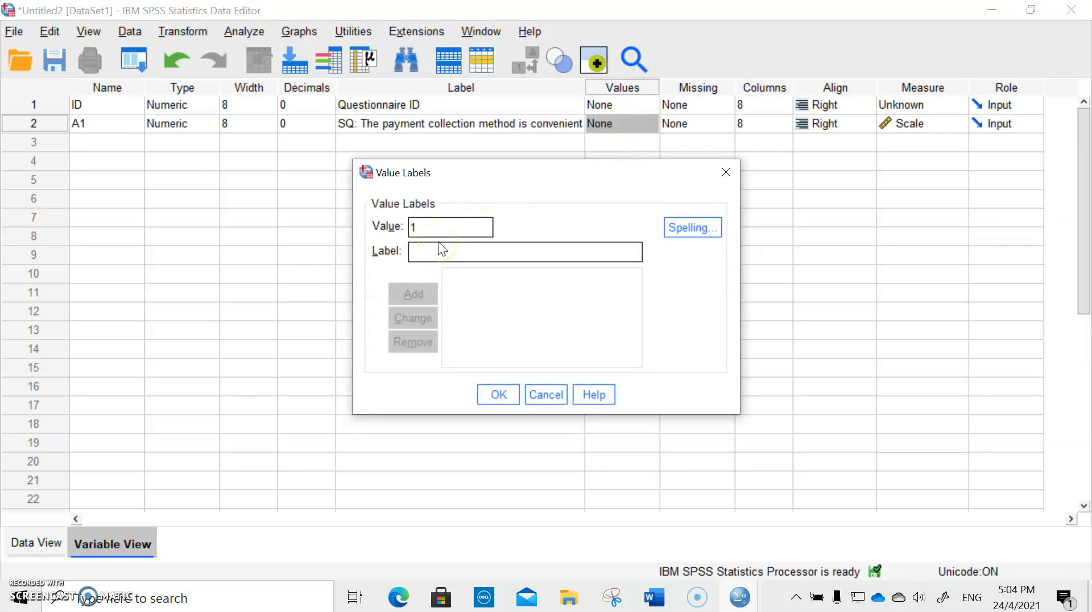
text(Strongly)
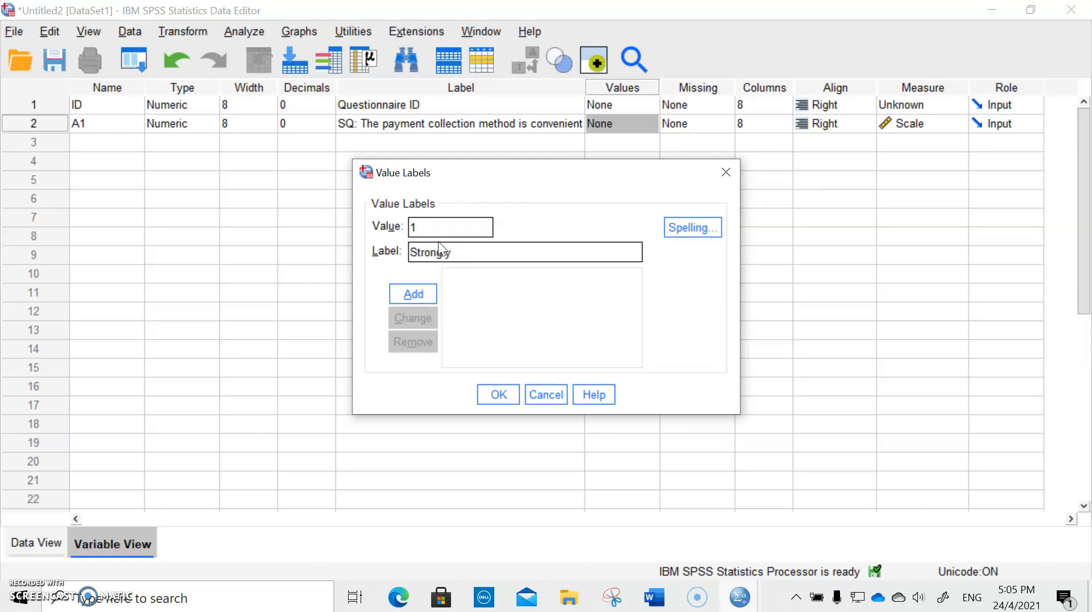
text( Disagree)
key(Return)
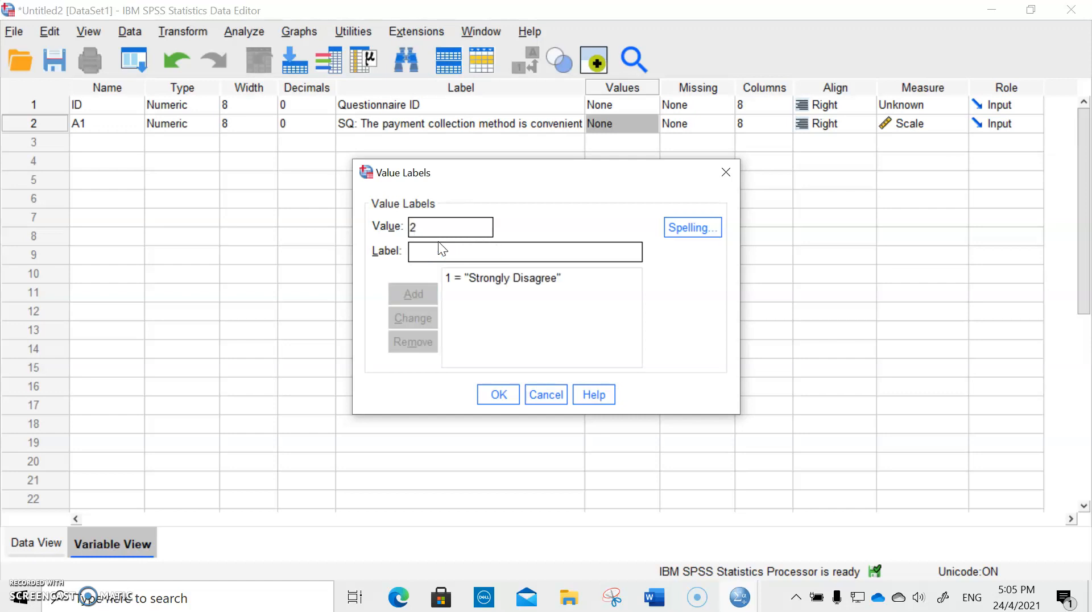
Step: Add the value labels 2 = "Disagree" and 3 = "Fair" for variable A1
text(Disagree)
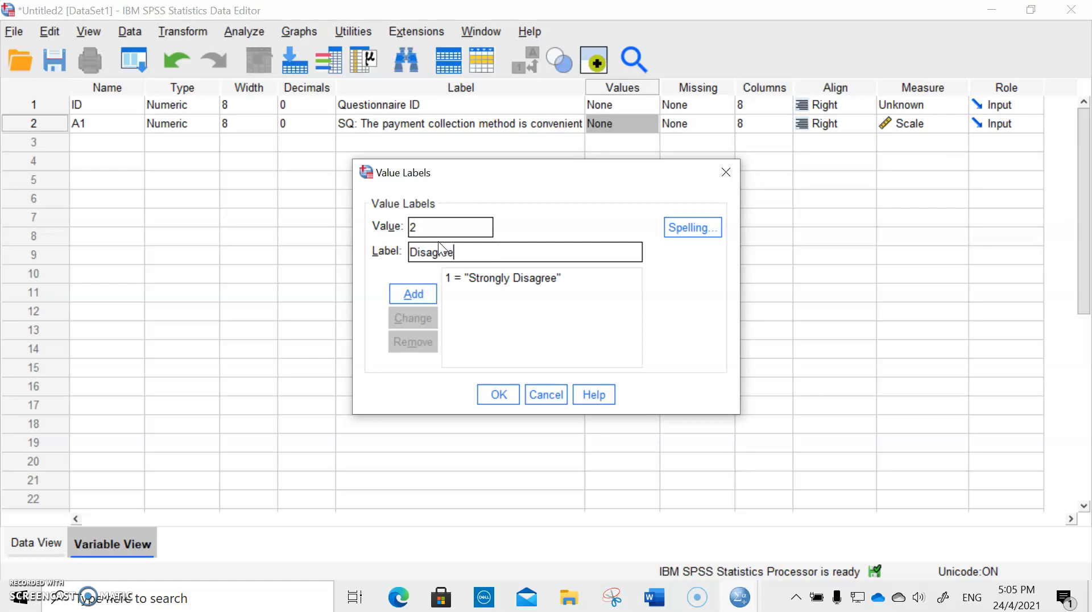
key(Return)
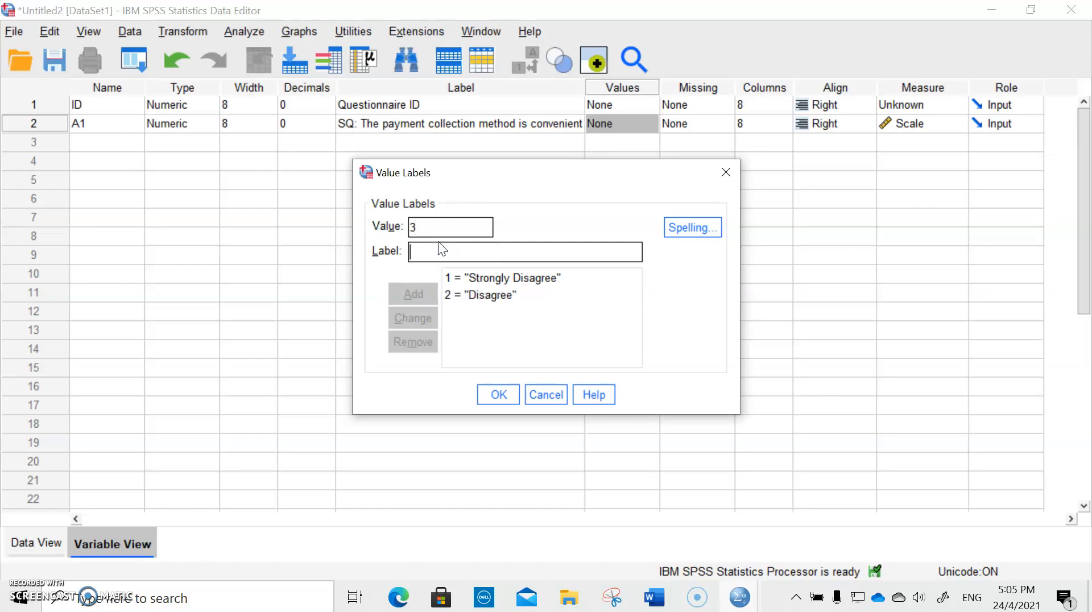
text(FA)
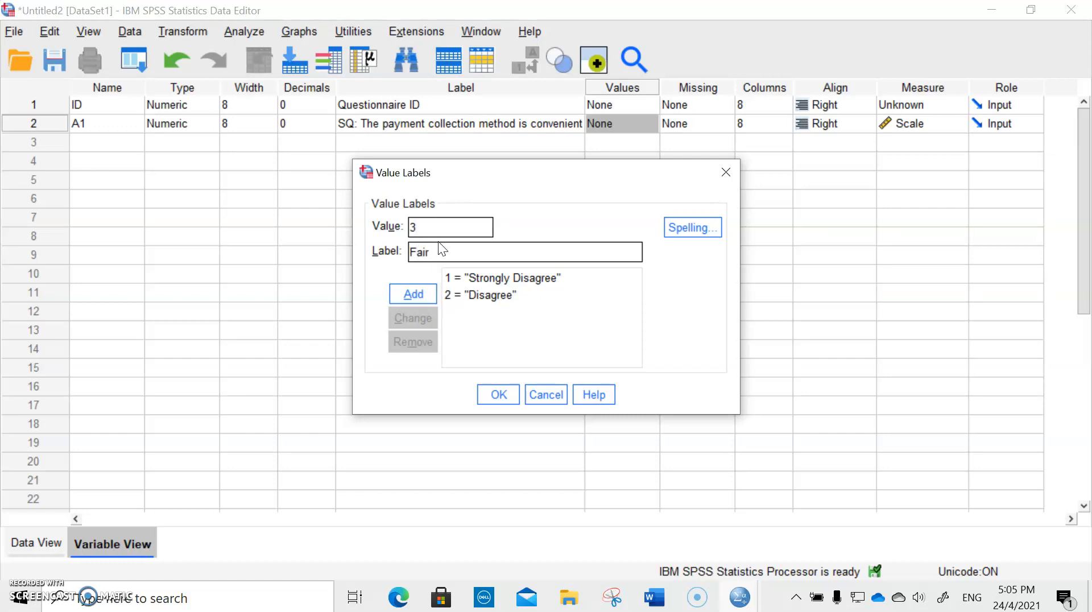
click(704, 602)
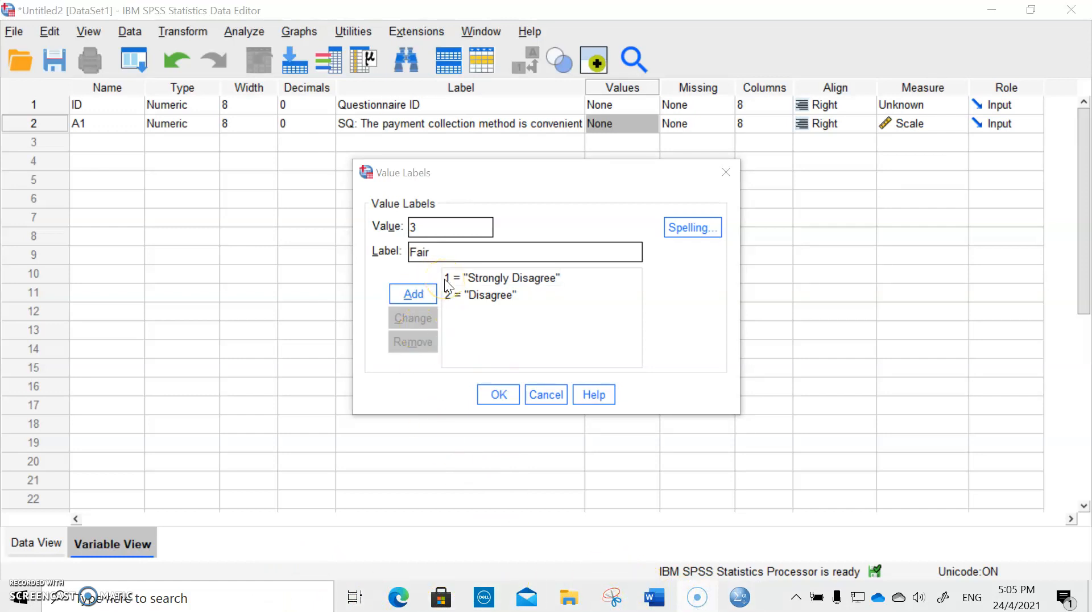
click(436, 252)
click(436, 292)
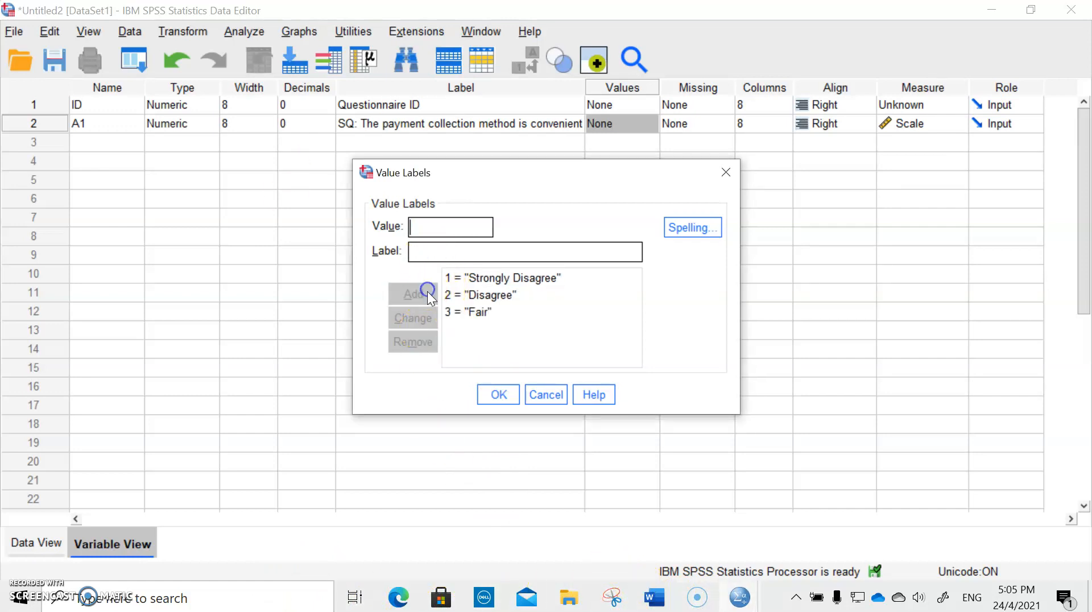
Step: Add the value labels 4 = "Agree" and 5 = "Strongly Agree" for variable A1
text(4)
key(Tab)
text(Agree)
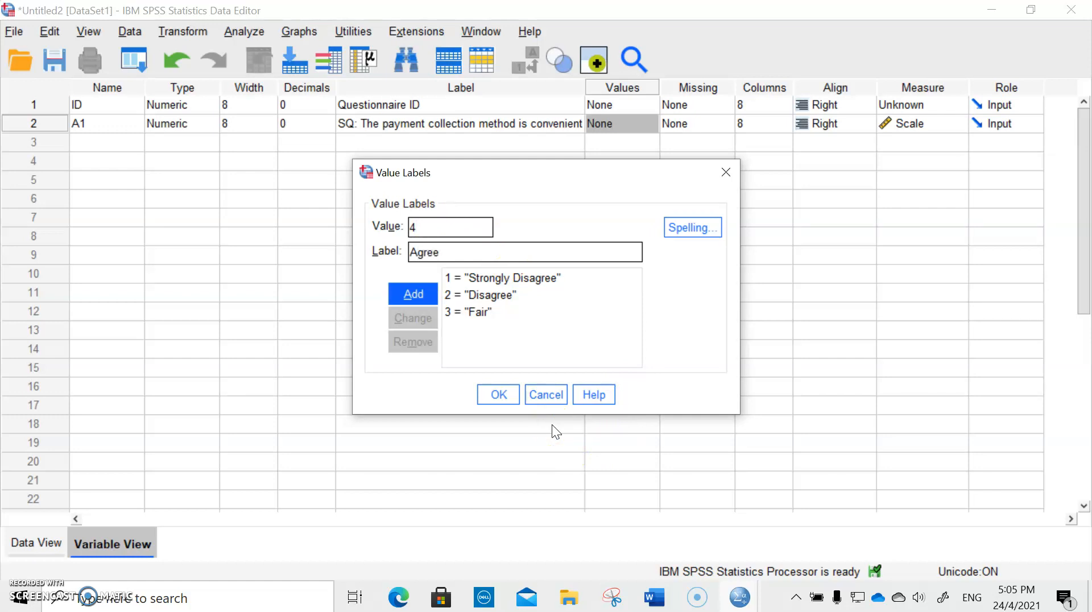
key(Return)
text(5)
key(Tab)
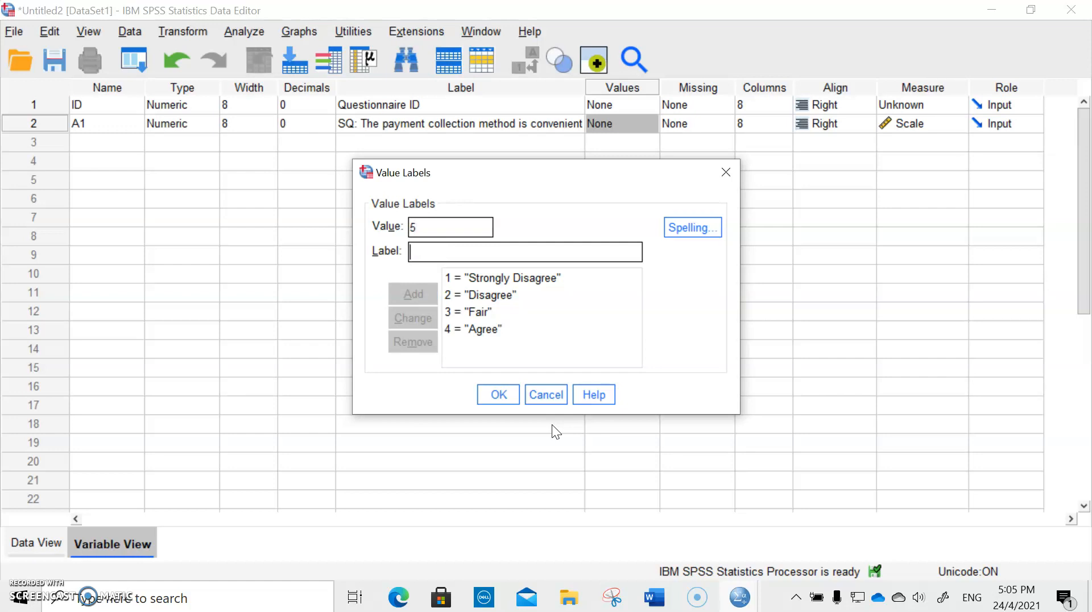
text(Str)
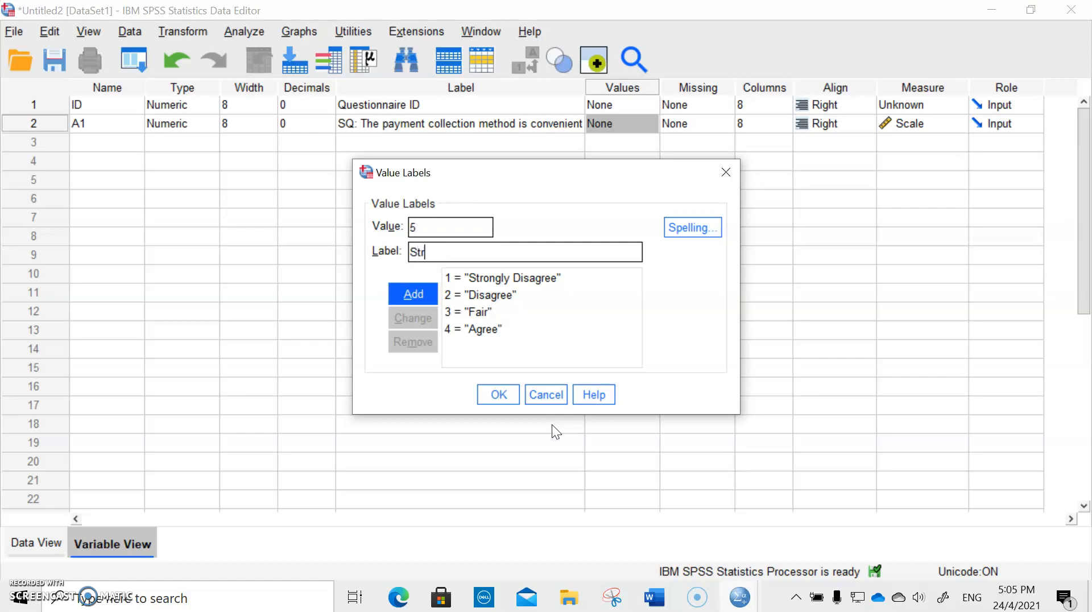
text(ongly Agree)
key(Return)
click(695, 600)
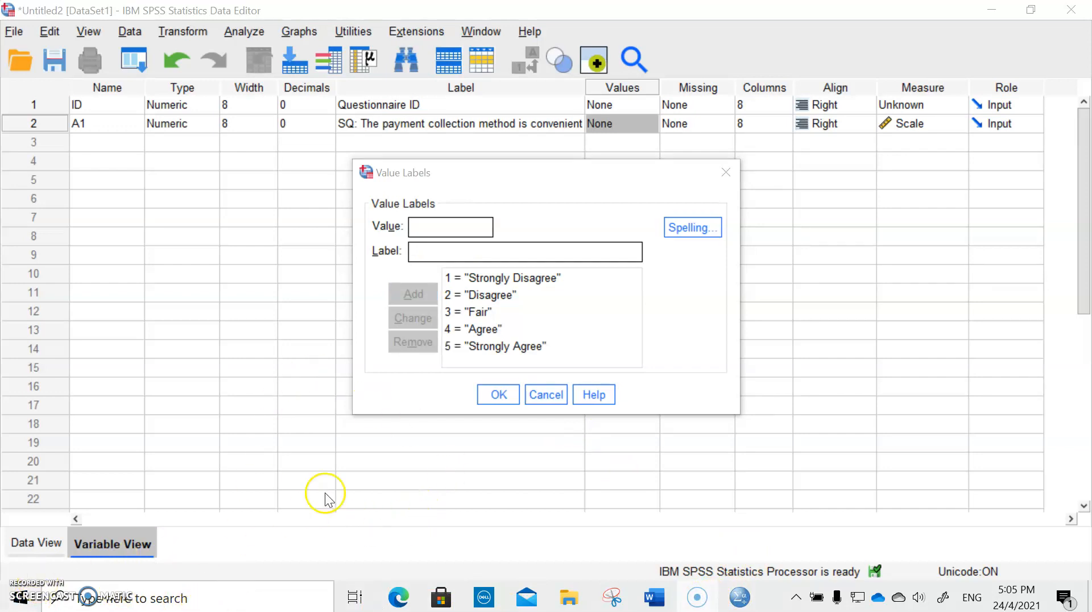
click(488, 395)
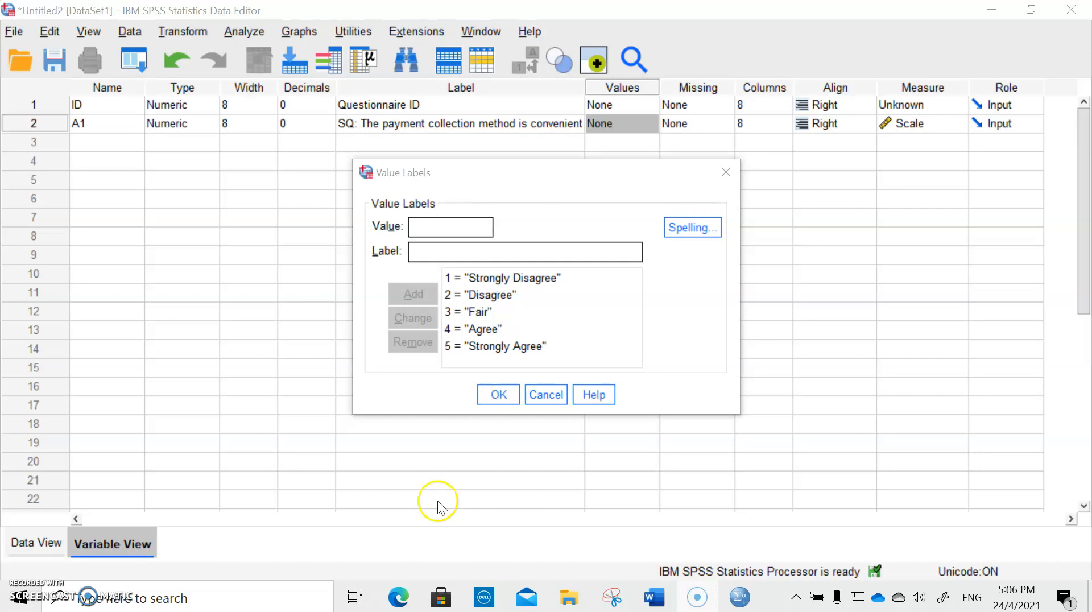
Step: Switch to Questionnaire.pdf in Edge and handwrite the codes 999 and 888 above the circling instructions
click(394, 596)
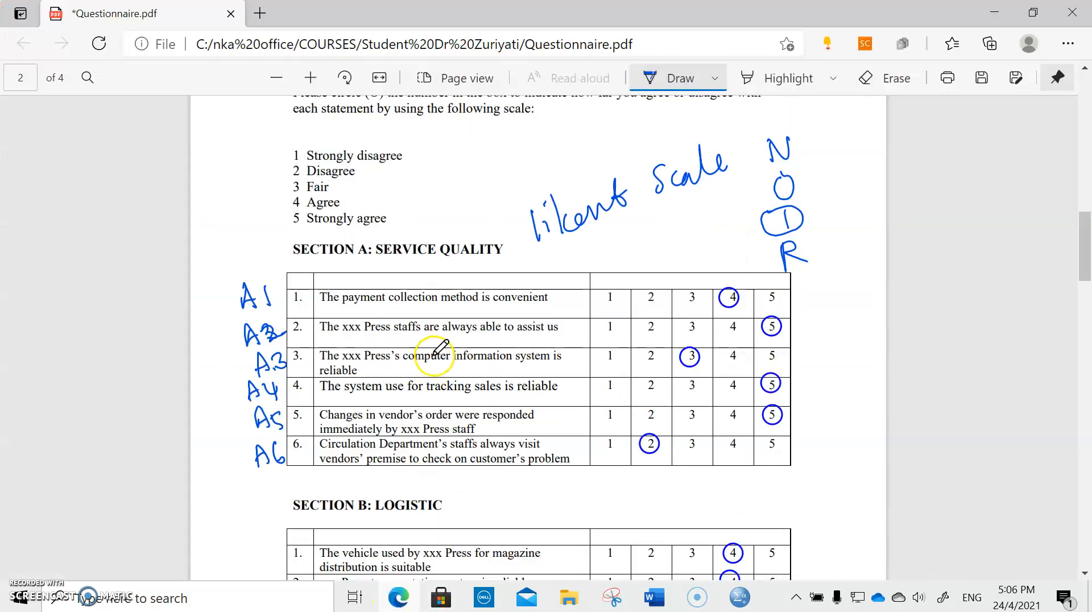
scroll(444, 344, up, 1)
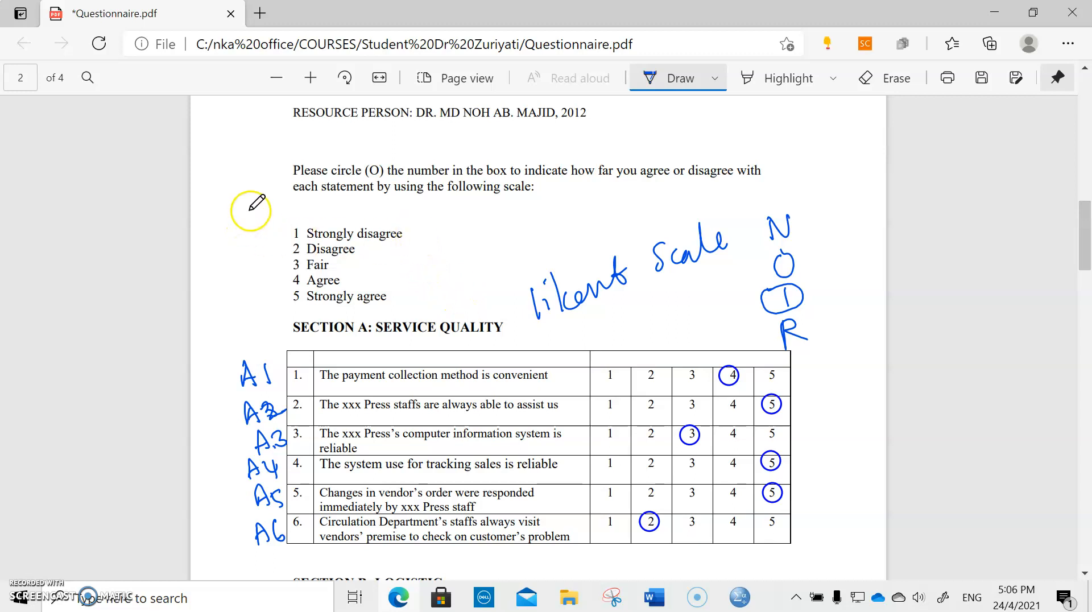
scroll(251, 222, up, 1)
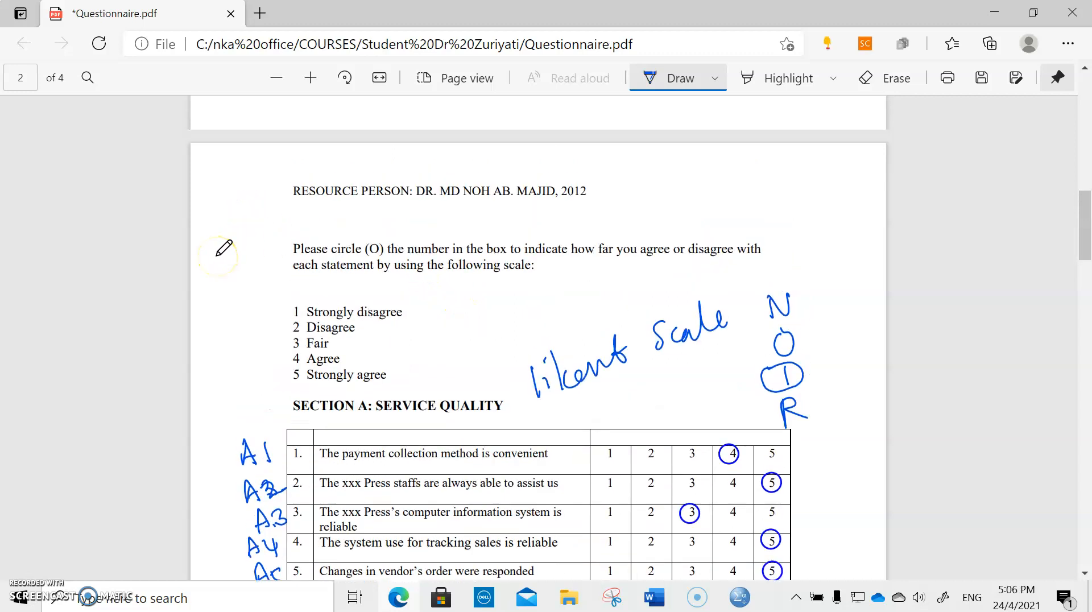
drag(655, 174, 655, 197)
drag(673, 174, 673, 195)
mouse_move(687, 172)
mouse_down()
mouse_move(688, 199)
mouse_move(659, 221)
mouse_move(665, 208)
mouse_up()
mouse_move(687, 207)
mouse_down()
mouse_move(679, 219)
mouse_move(686, 207)
mouse_up()
mouse_move(704, 203)
mouse_down()
mouse_move(697, 215)
mouse_move(703, 205)
mouse_up()
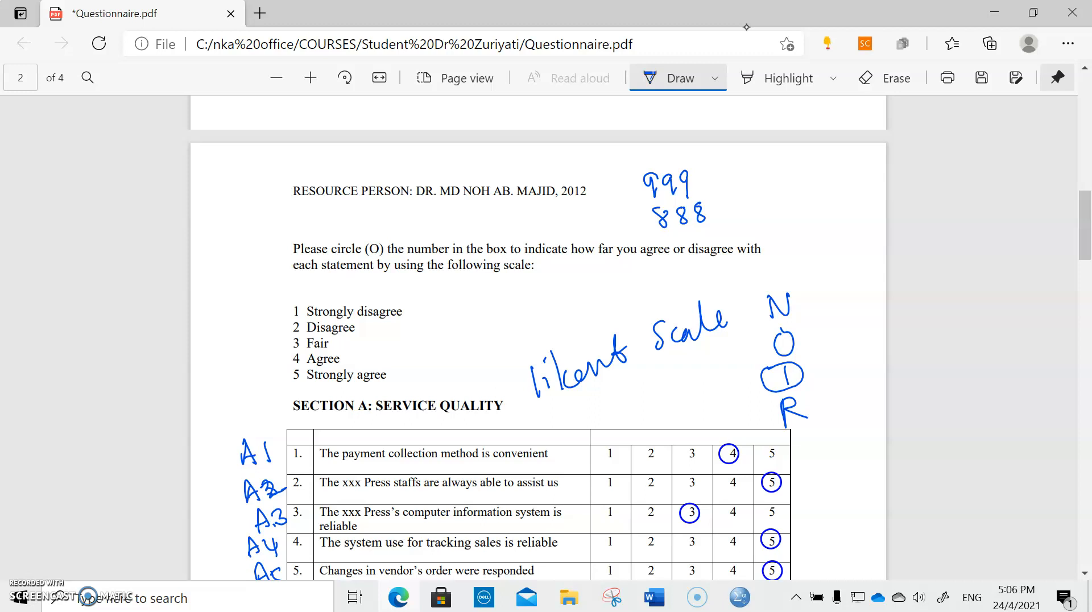
Step: Switch back to SPSS, add the value label 999 = "blank response" for variable A1, and save the value labels
mouse_move(739, 597)
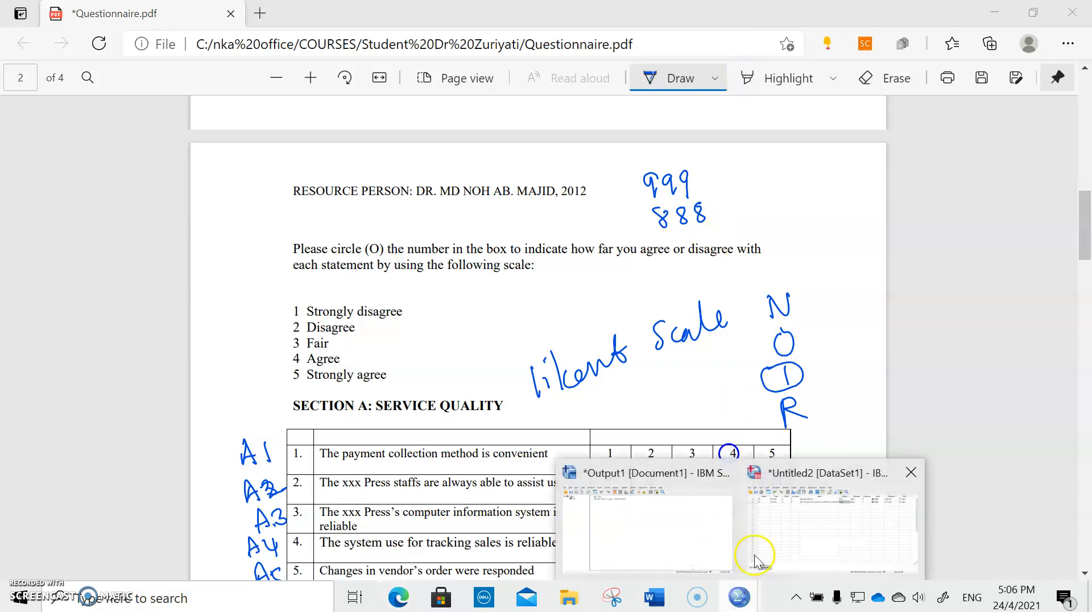
click(757, 560)
click(471, 217)
text(999)
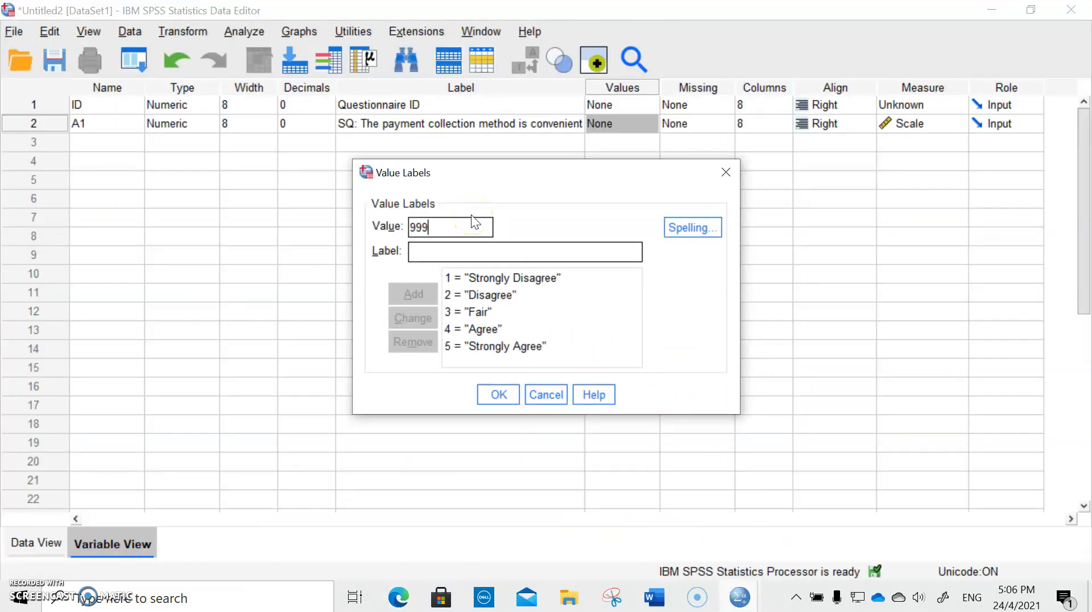
click(464, 257)
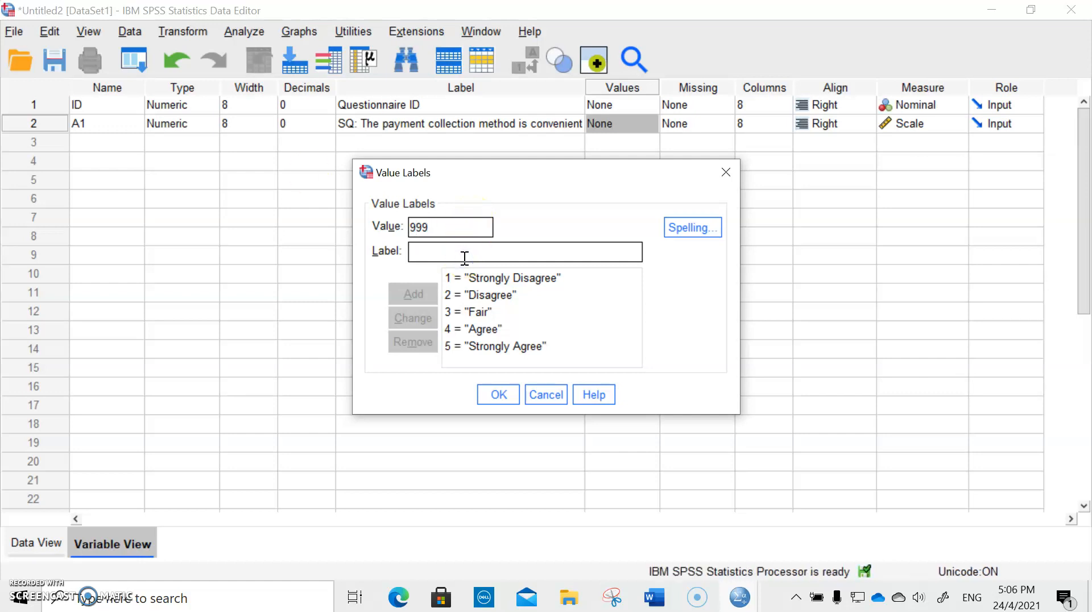
text(blank response)
click(401, 296)
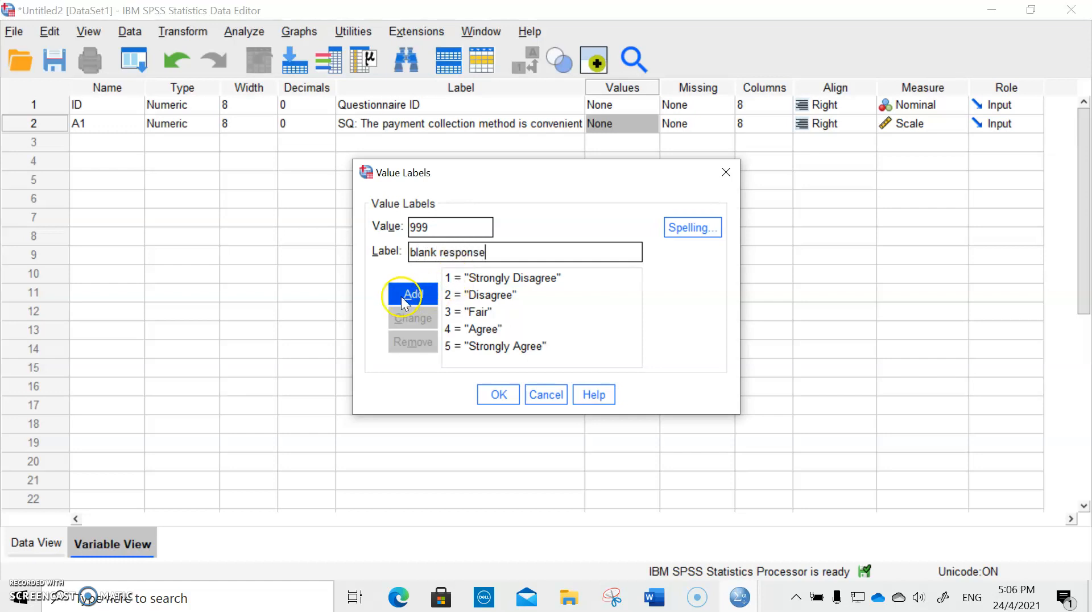
click(505, 398)
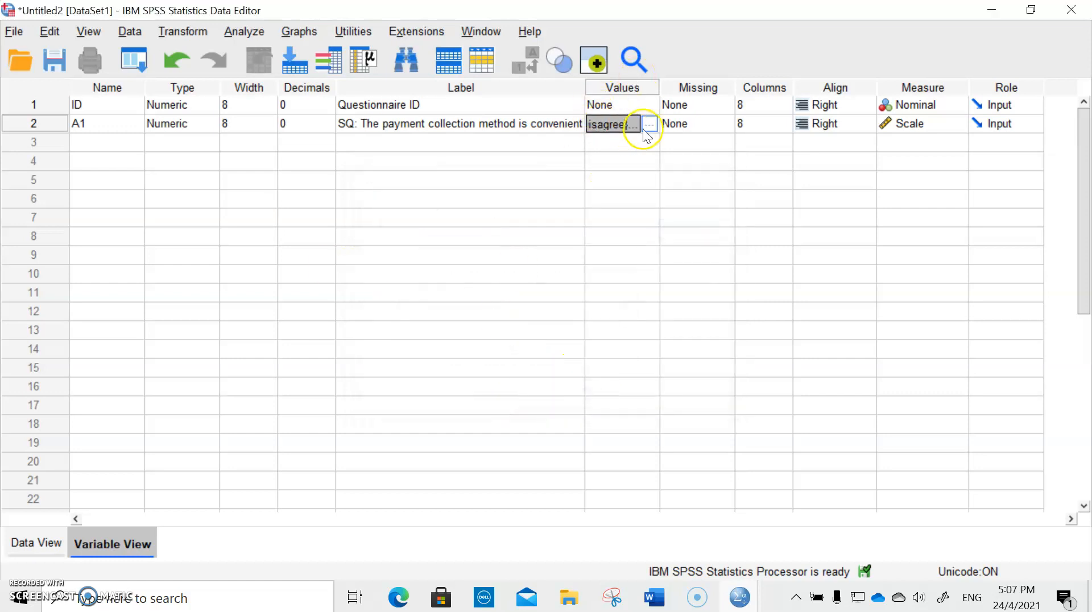
Step: Review the full list of value labels defined for variable A1
click(655, 125)
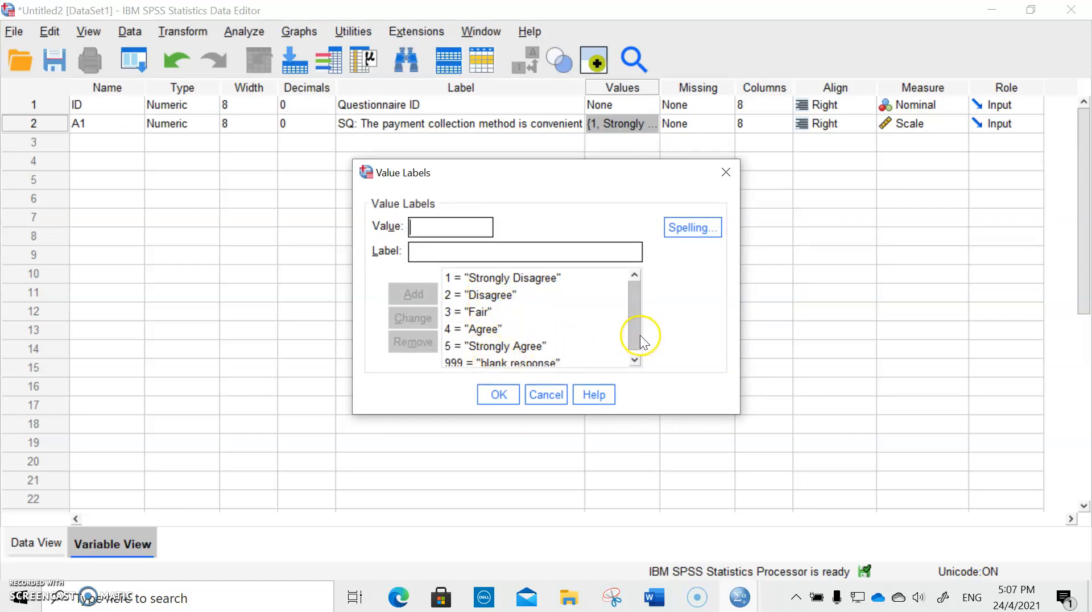
drag(641, 339, 640, 349)
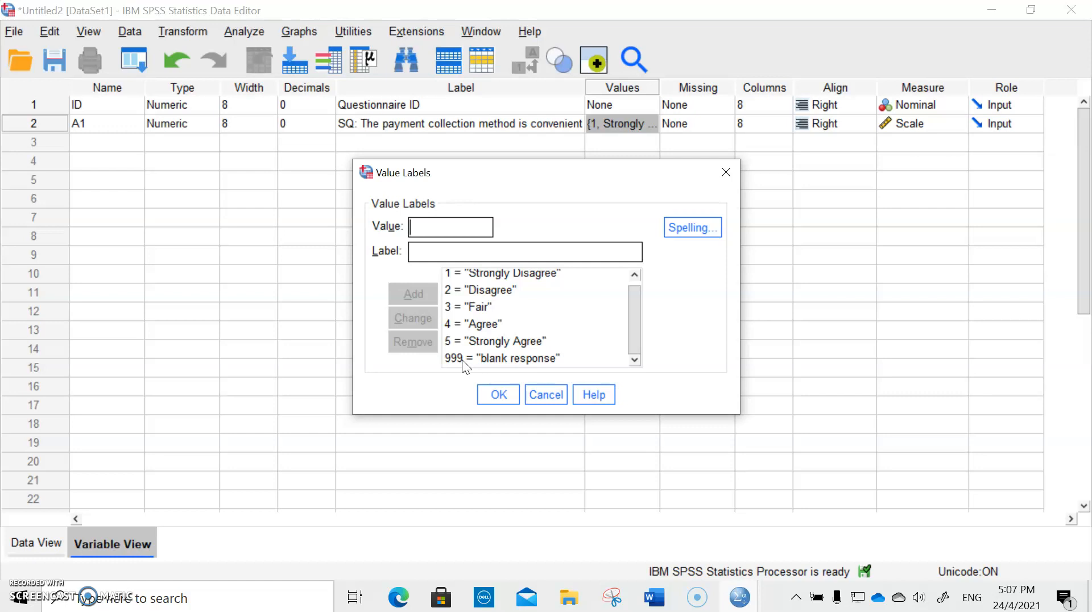
click(518, 390)
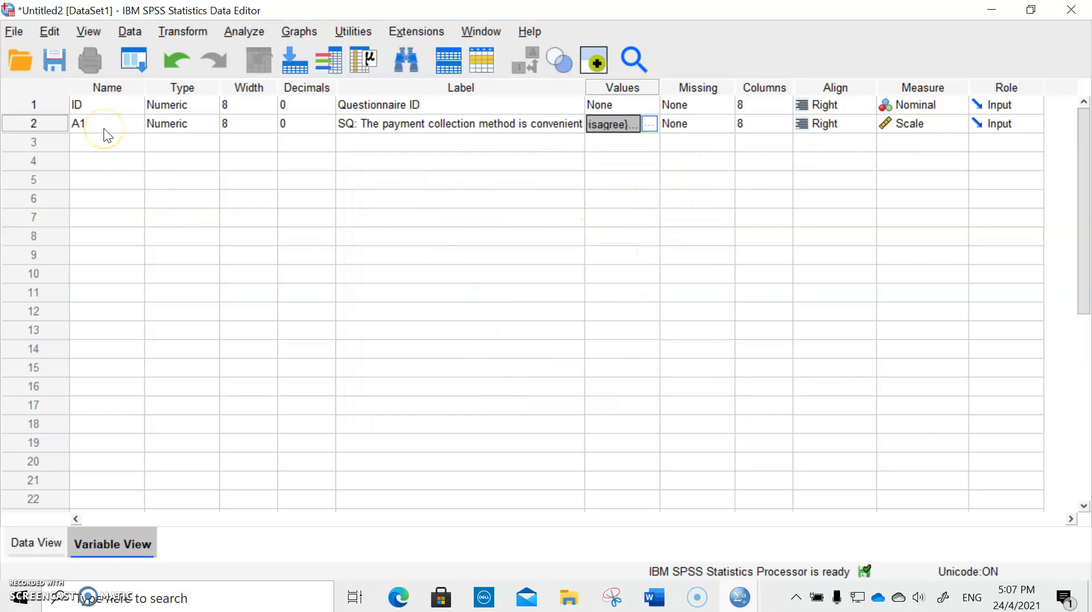
Step: Copy the whole A1 variable definition and paste it into rows 3 to 7
click(34, 123)
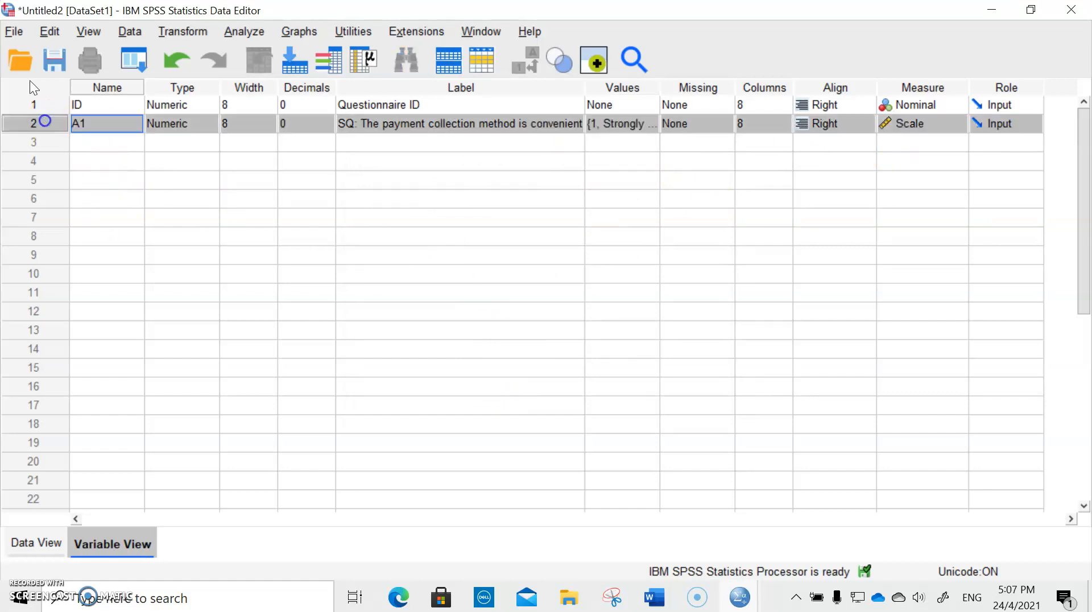
right_click(45, 121)
click(55, 135)
drag(56, 148, 53, 217)
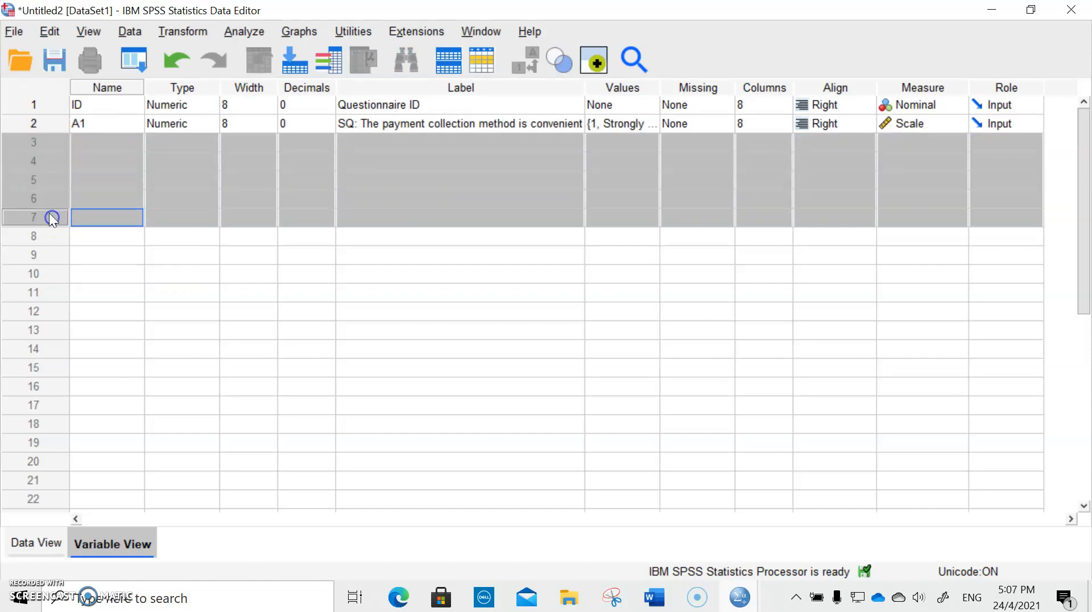
right_click(46, 161)
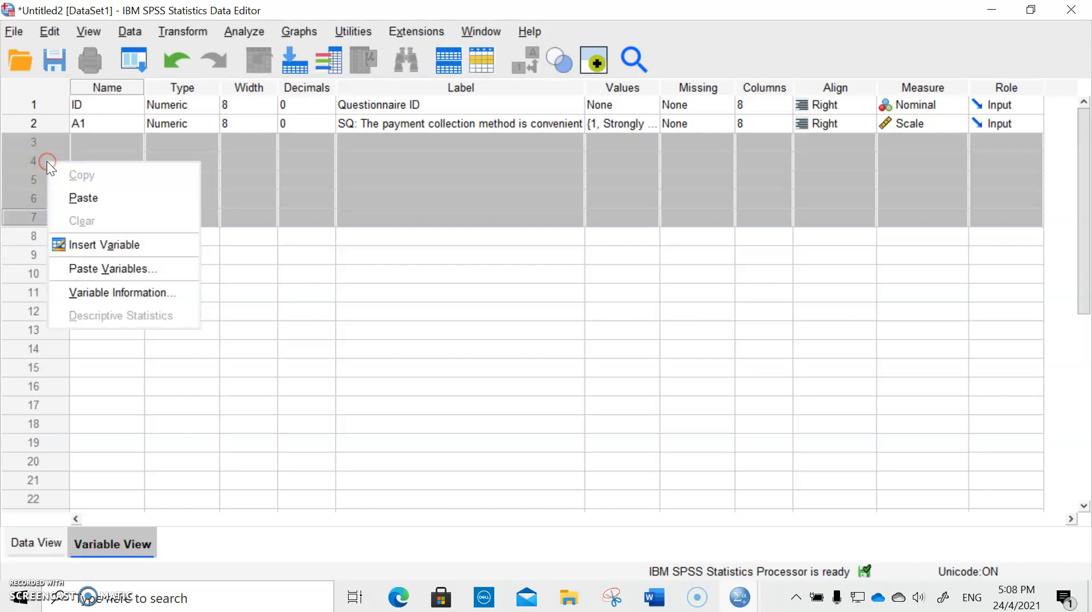
click(59, 199)
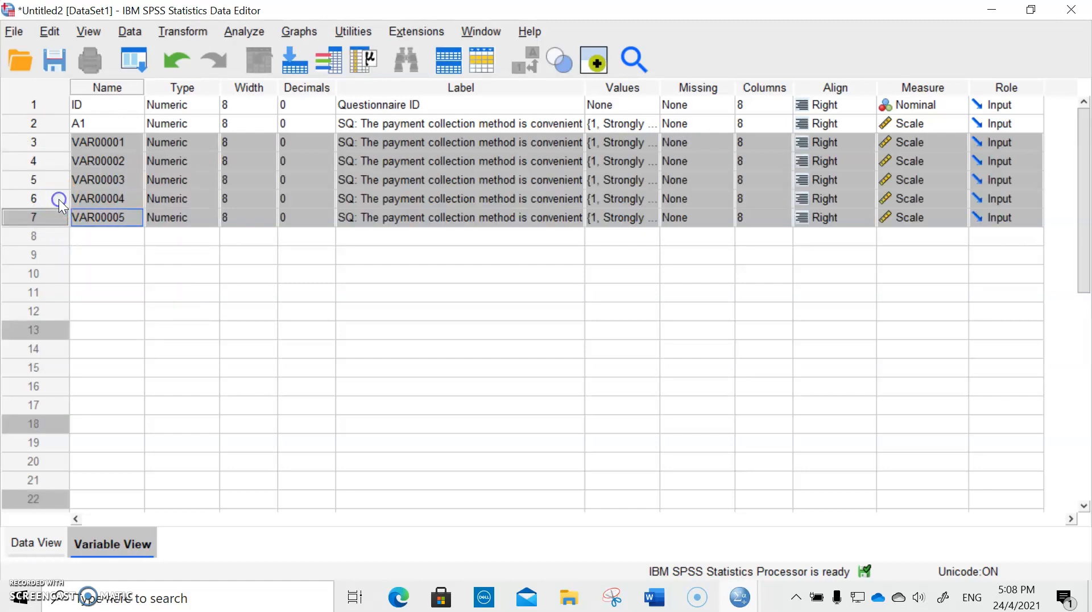
Step: Rename the pasted variable in row 3 as A2
click(106, 146)
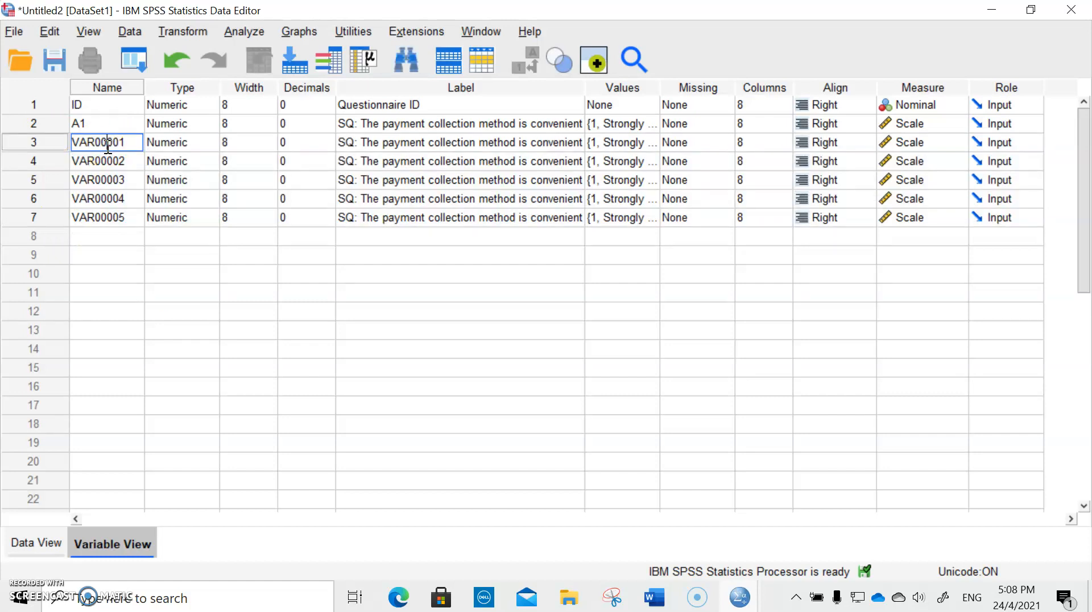
click(110, 122)
click(125, 142)
text(A2)
key(Return)
double_click(128, 139)
text(A2)
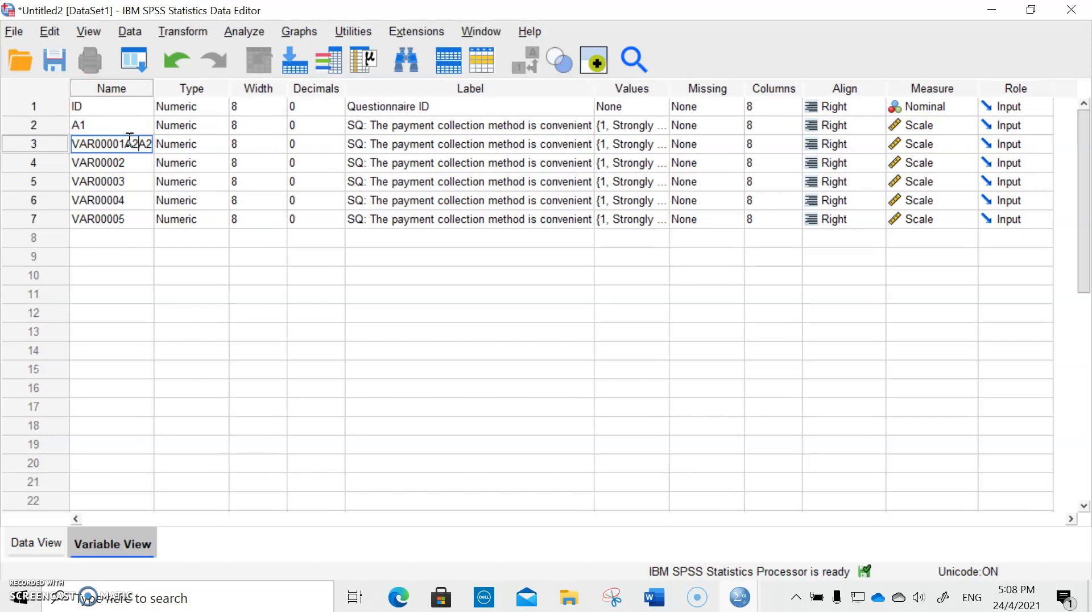
double_click(85, 146)
text(A2)
key(Return)
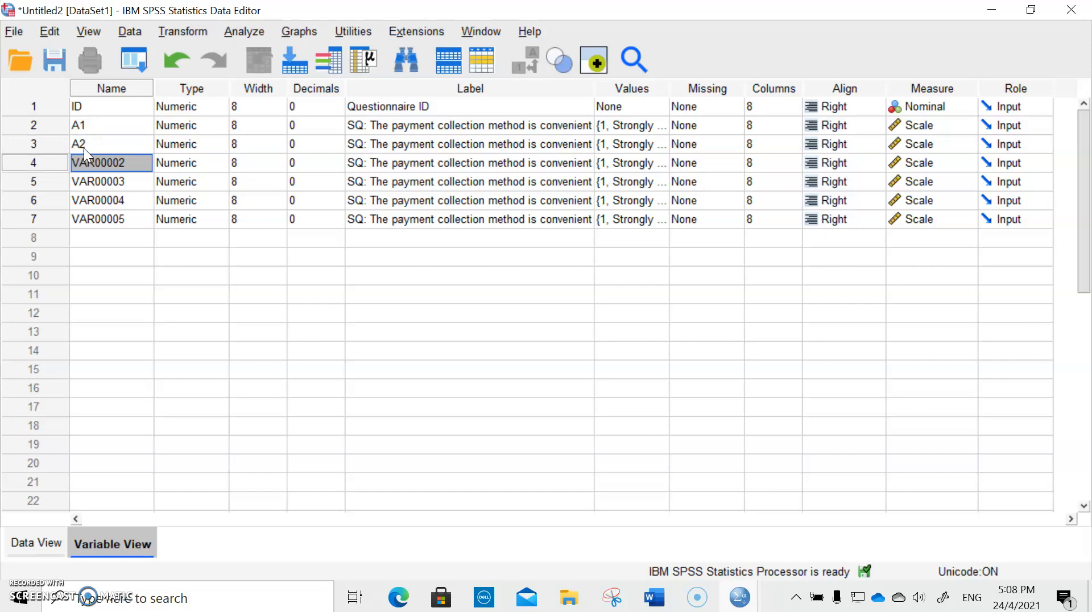
Step: Rename the pasted variables in rows 4 to 7 as A3, A4, A5 and A6
text(A3)
key(Return)
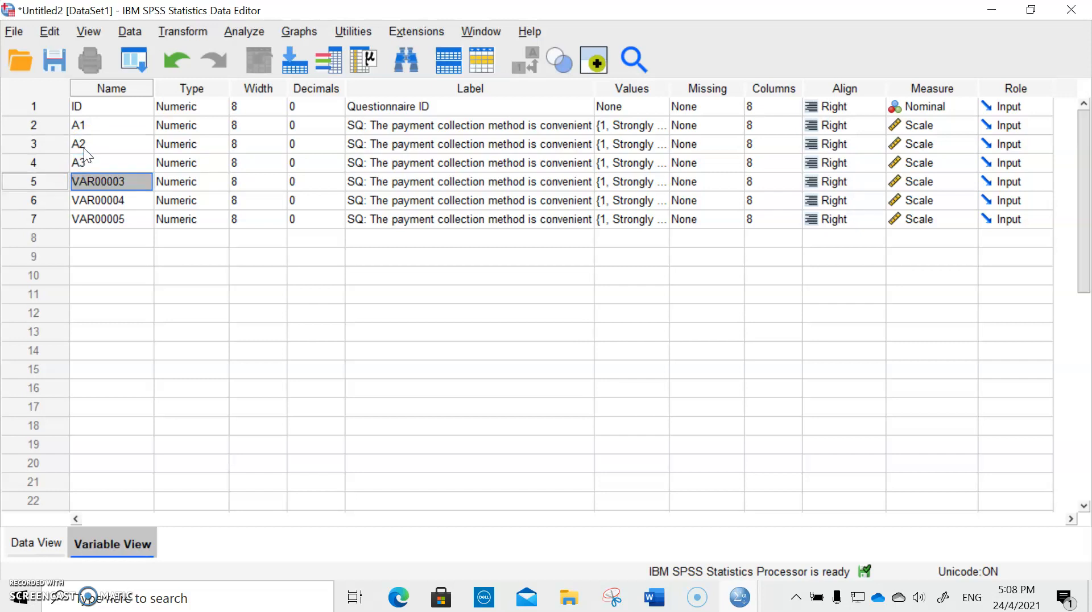
text(A4)
key(Return)
text(A5)
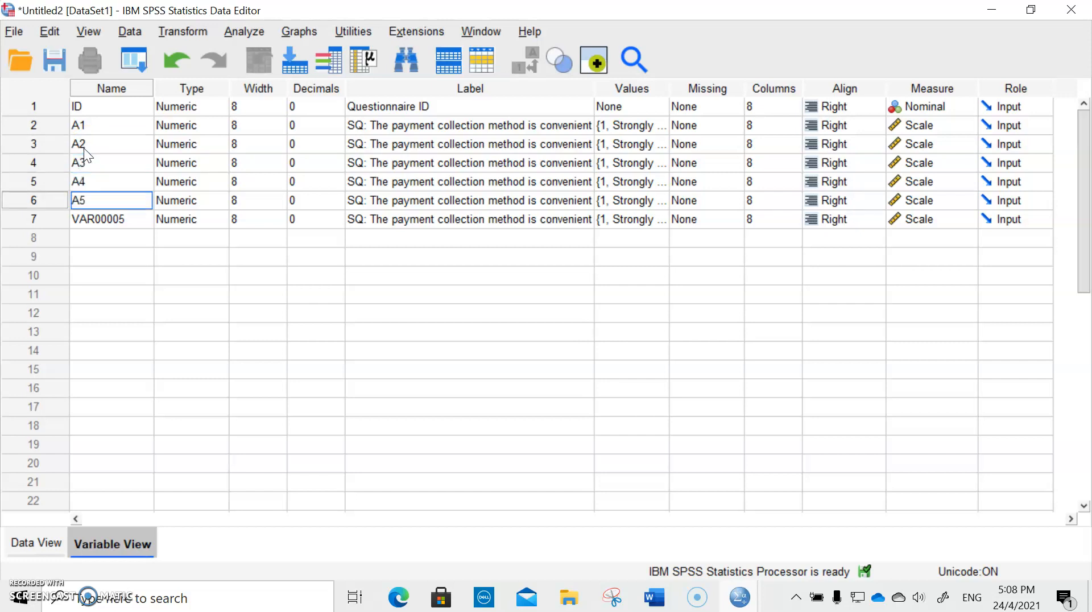
key(Return)
text(A6)
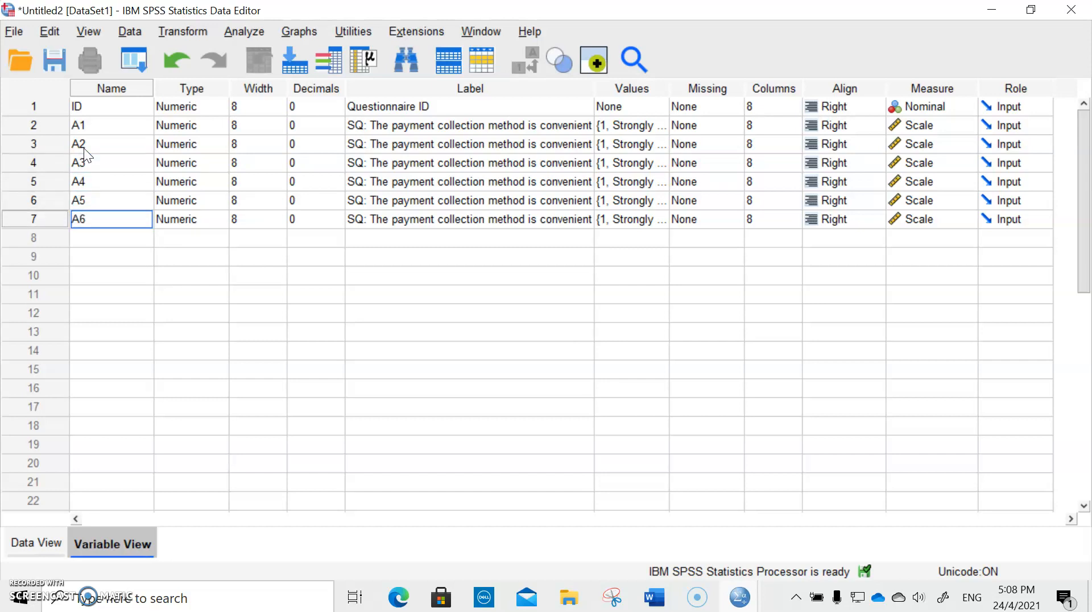
key(Return)
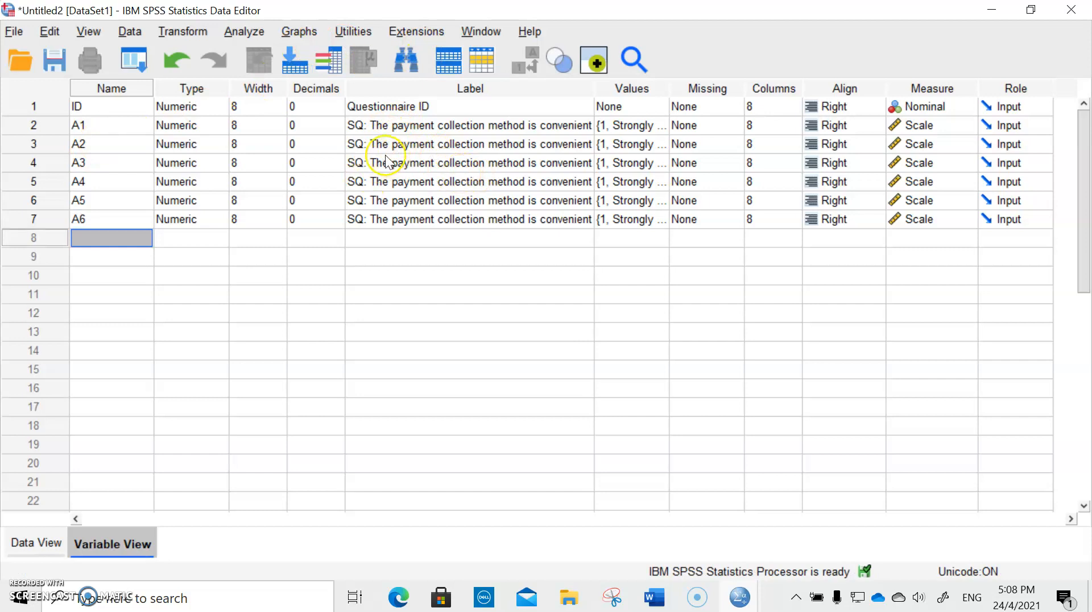
Step: Switch to the questionnaire in Word and copy Section A item 2, "The xxx Press staffs are always able to assist us"
click(371, 144)
drag(371, 145, 620, 162)
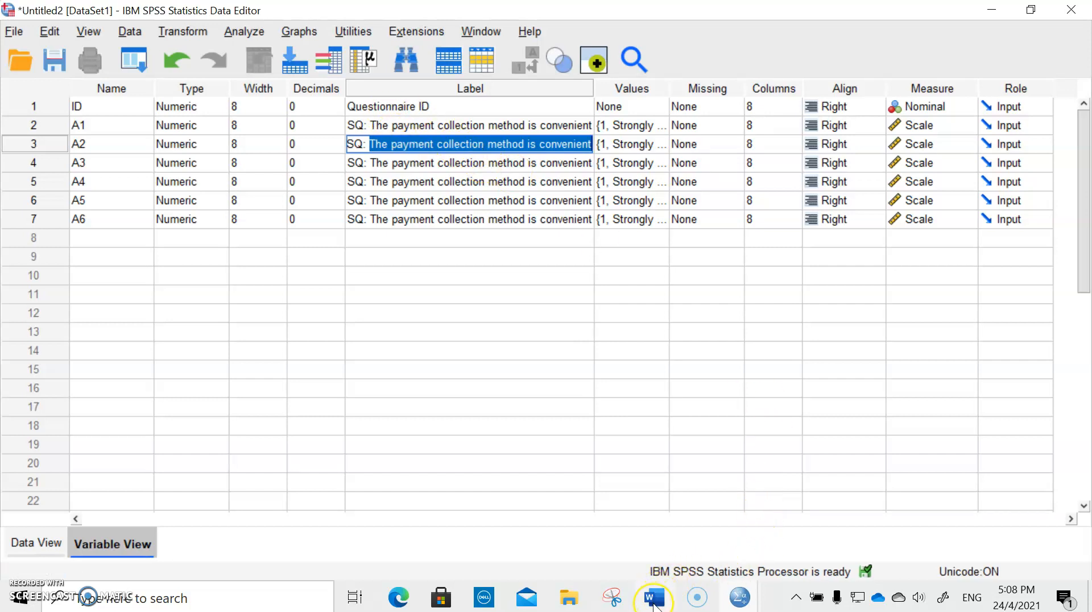
mouse_move(655, 605)
click(660, 559)
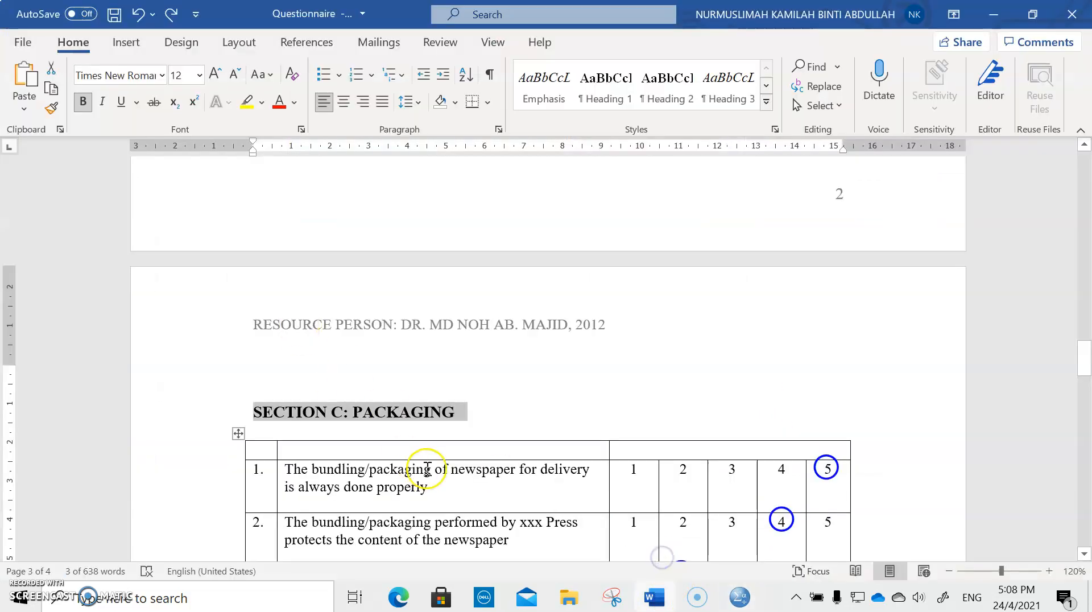
scroll(431, 444, down, 3)
scroll(440, 375, up, 5)
scroll(447, 367, up, 12)
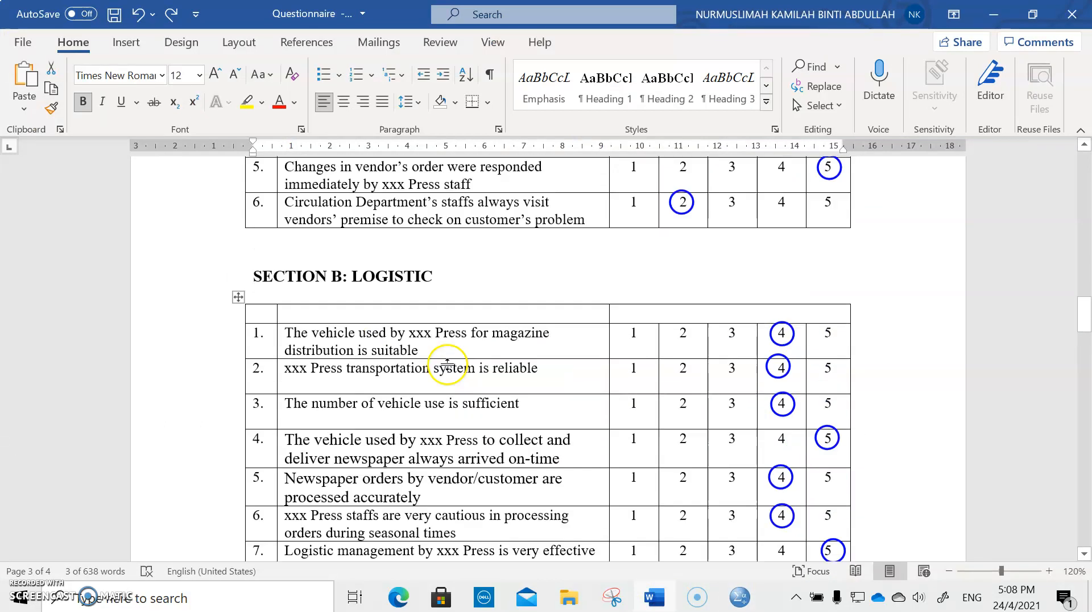
scroll(446, 360, up, 4)
scroll(505, 349, down, 6)
drag(575, 345, 292, 341)
key(ctrl+c)
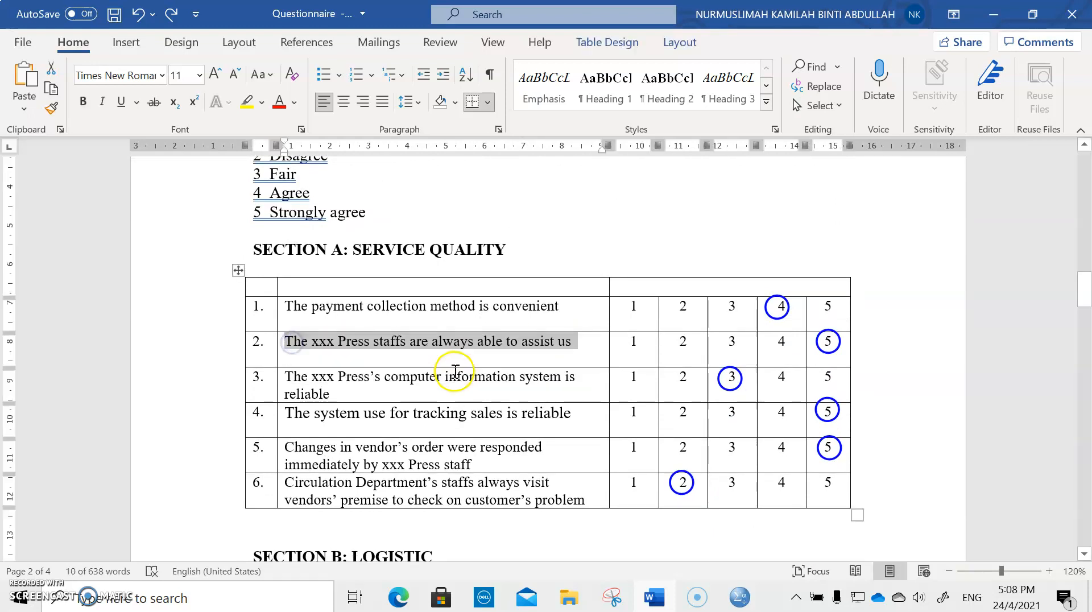
Step: Switch to SPSS and replace the A2 label text after "SQ:" with the copied item 2 statement
mouse_move(743, 583)
click(770, 530)
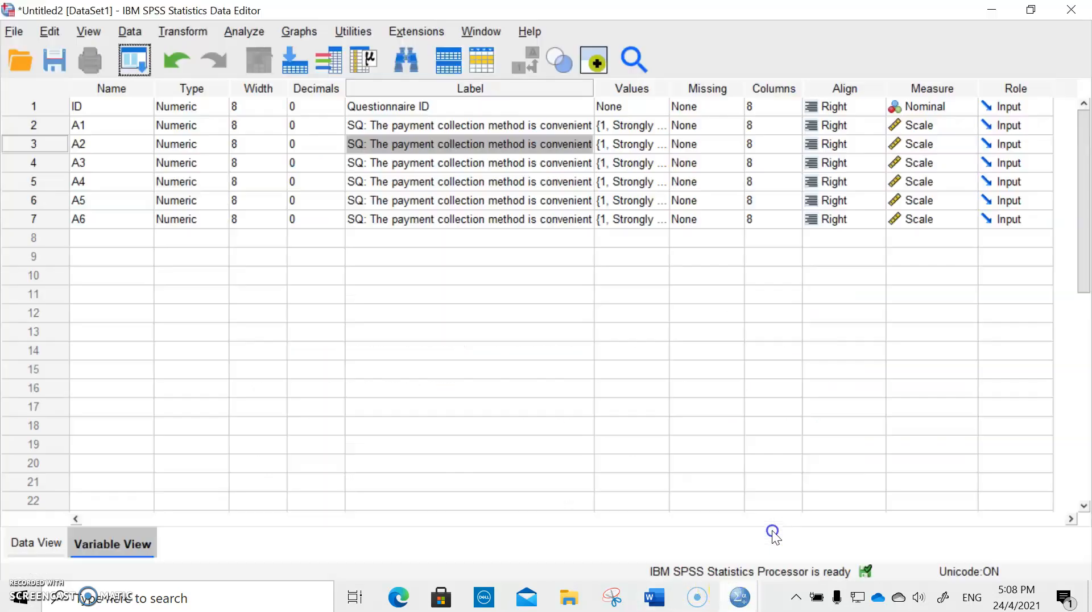
double_click(378, 143)
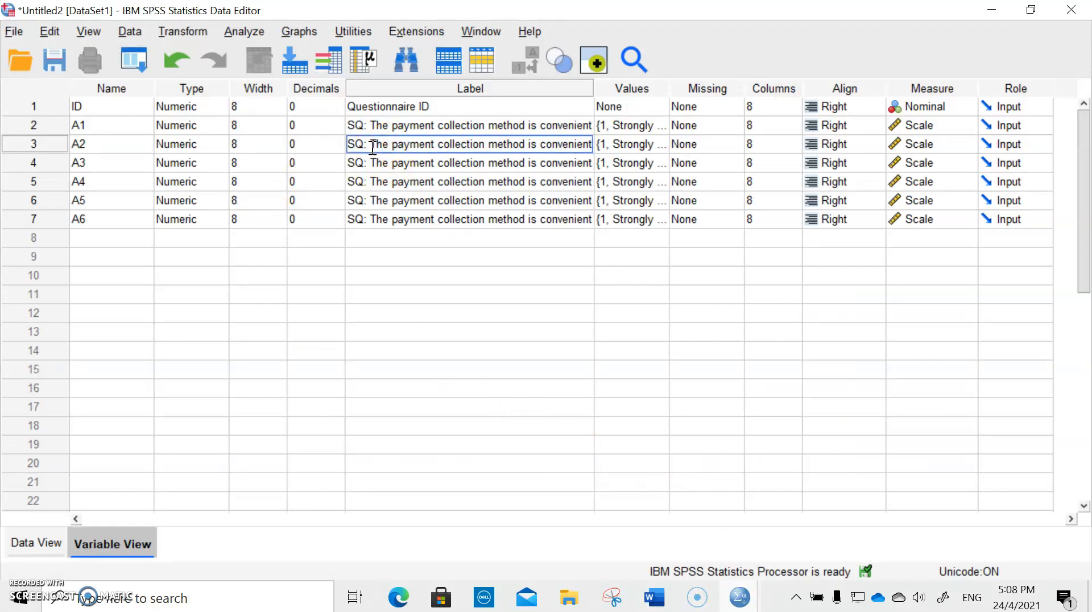
drag(370, 143, 682, 147)
key(ctrl+v)
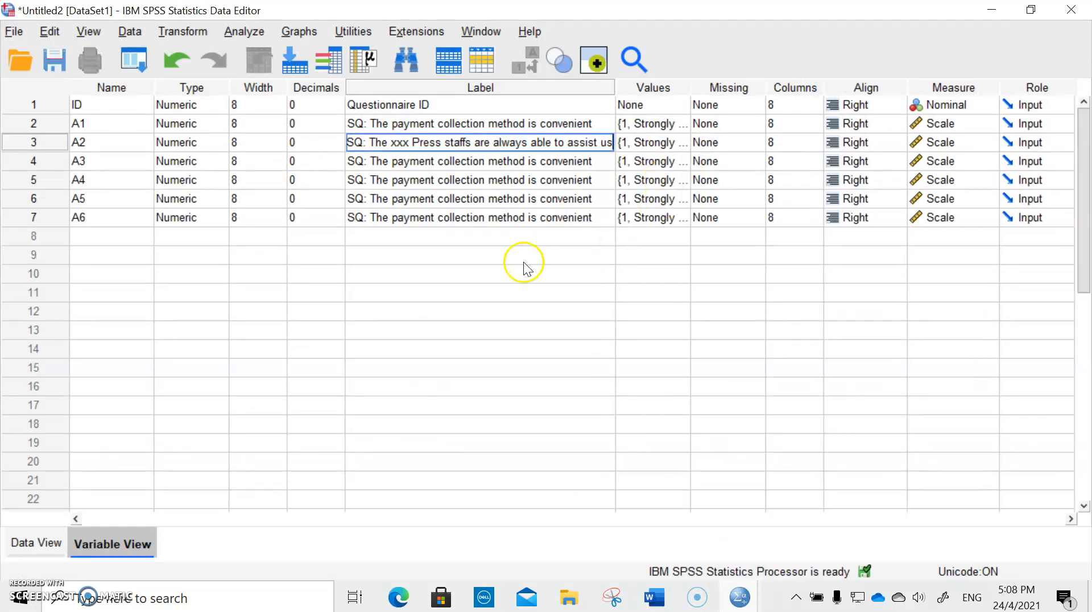
key(Return)
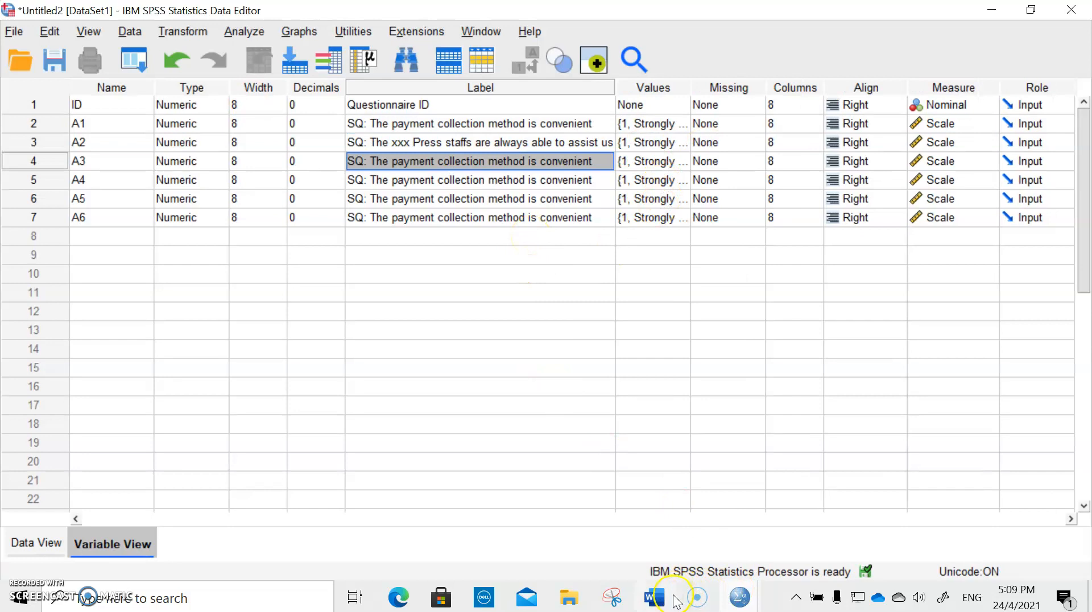
click(655, 597)
triple_click(302, 392)
key(ctrl+c)
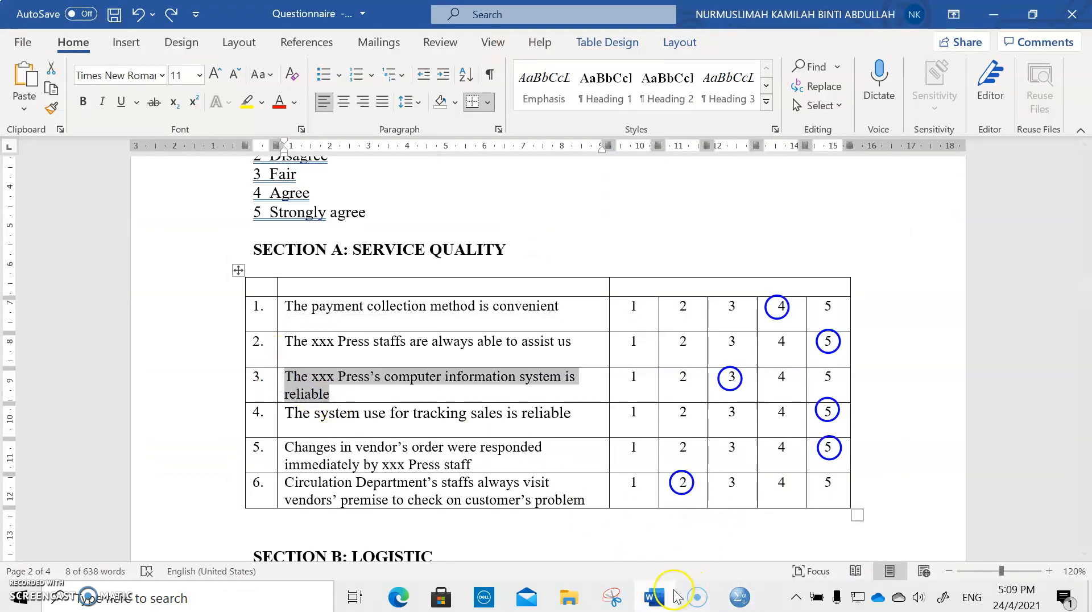
click(740, 597)
click(777, 531)
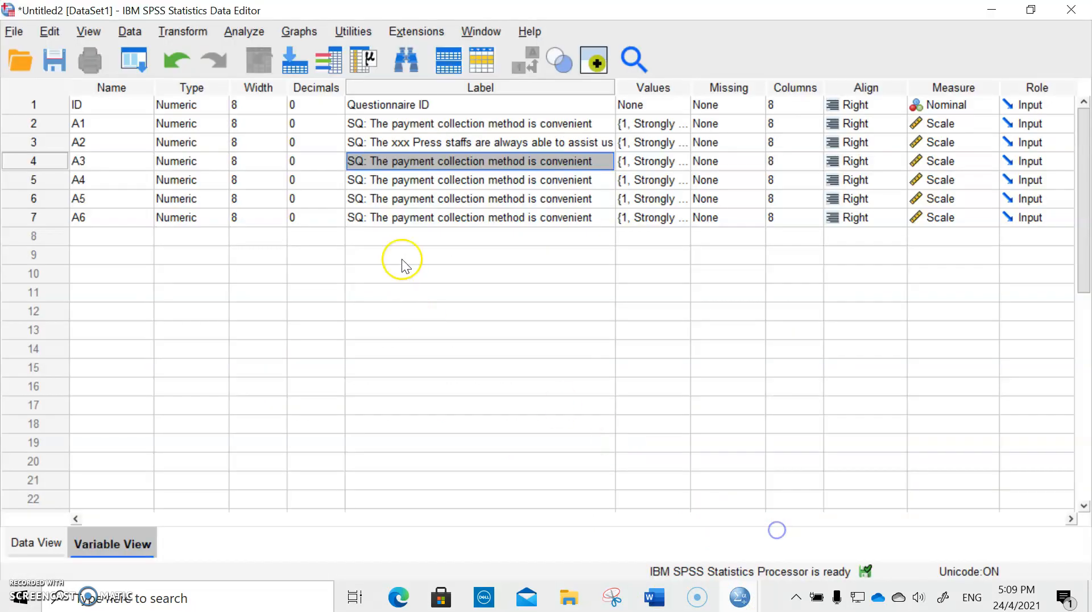
double_click(373, 162)
drag(373, 162, 606, 183)
key(ctrl+v)
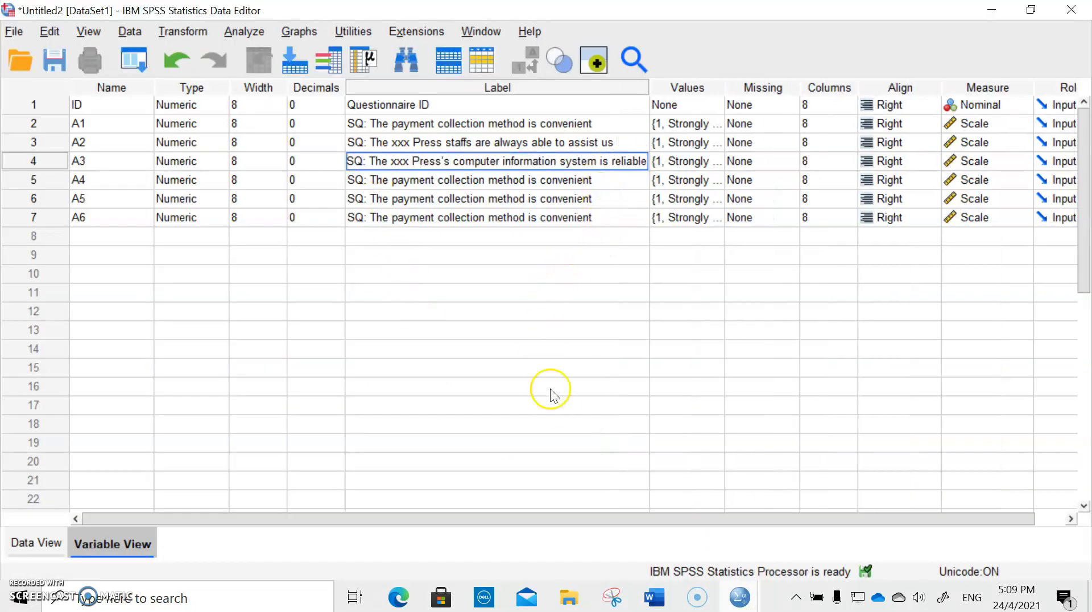
Step: Copy Section A item 4, "The system use for tracking sales is reliable", from Word into the A4 label in SPSS after "SQ:"
click(654, 598)
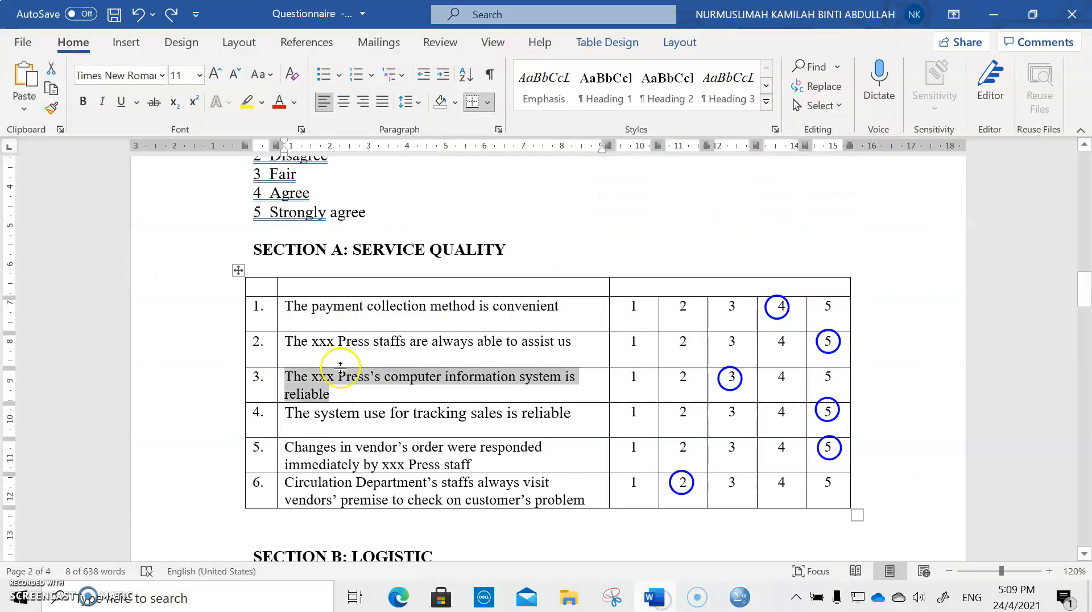
drag(293, 413, 575, 412)
key(ctrl+c)
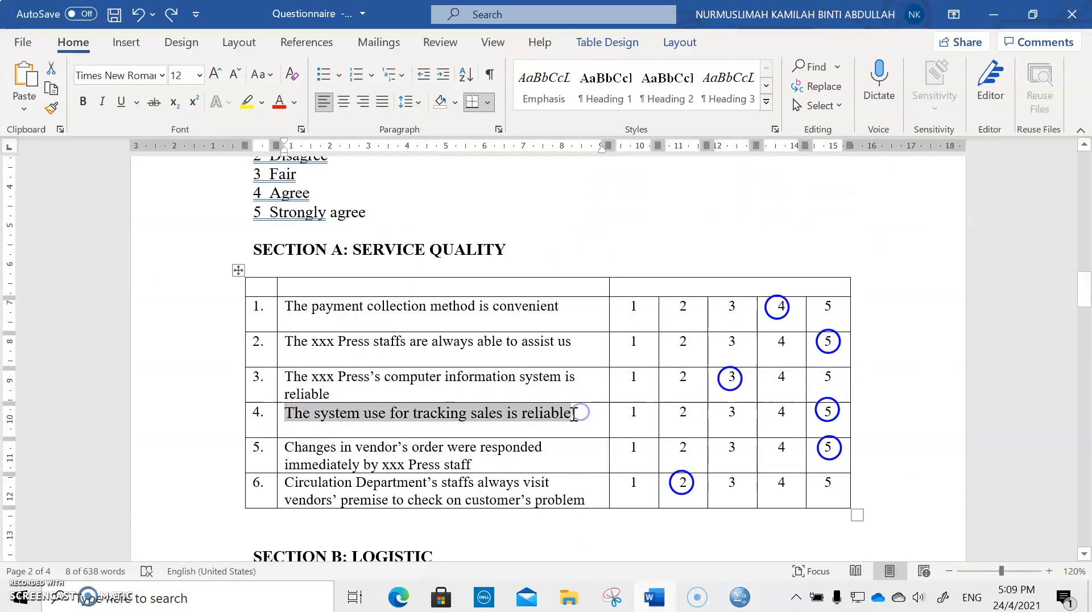
click(657, 602)
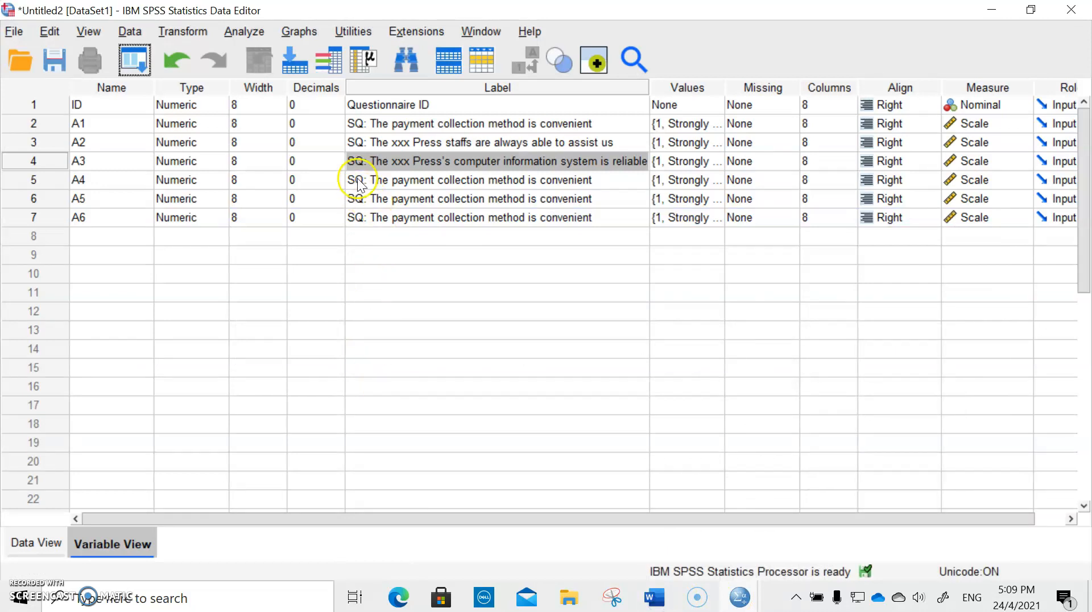
double_click(373, 180)
drag(370, 180, 620, 180)
key(ctrl+v)
Step: Copy Section A item 5, "Changes in vendor's order were responded immediately by xxx Press staff", from Word into the A5 label in SPSS after "SQ:"
click(654, 597)
click(284, 448)
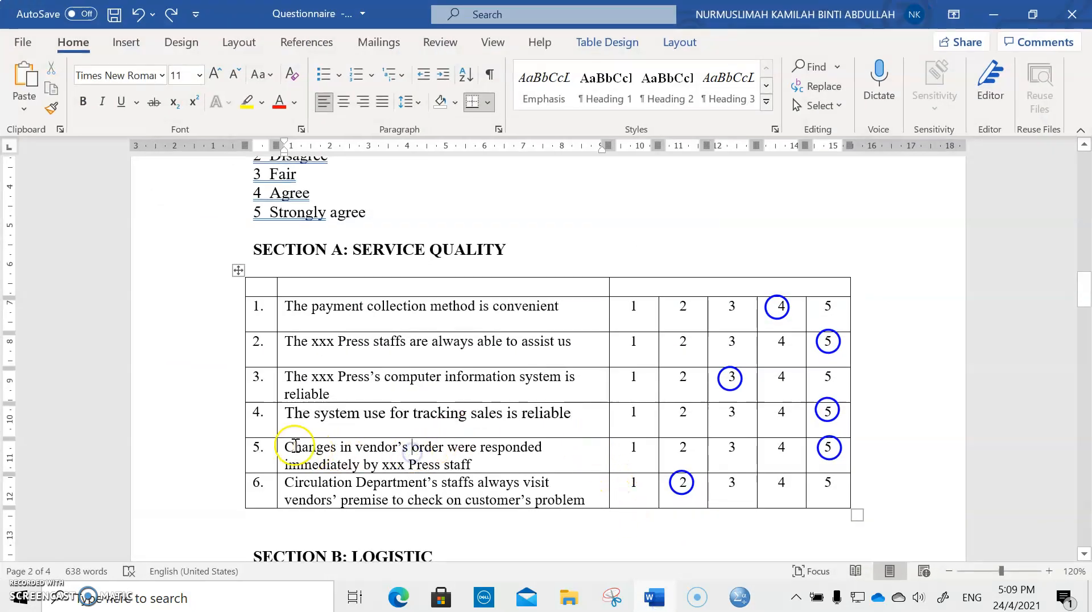
drag(285, 447, 472, 465)
key(ctrl+c)
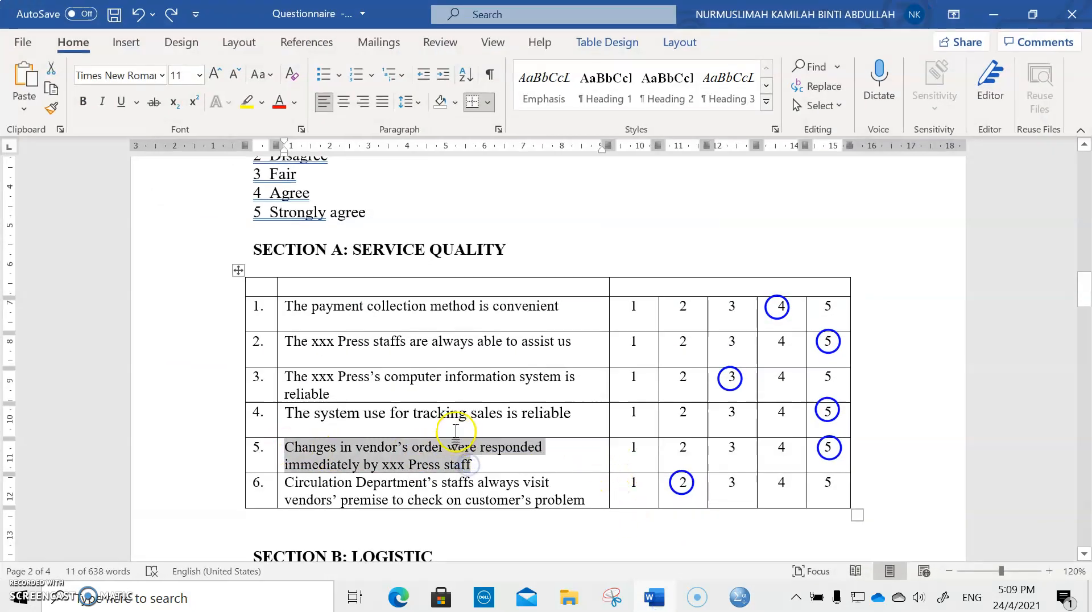
click(654, 597)
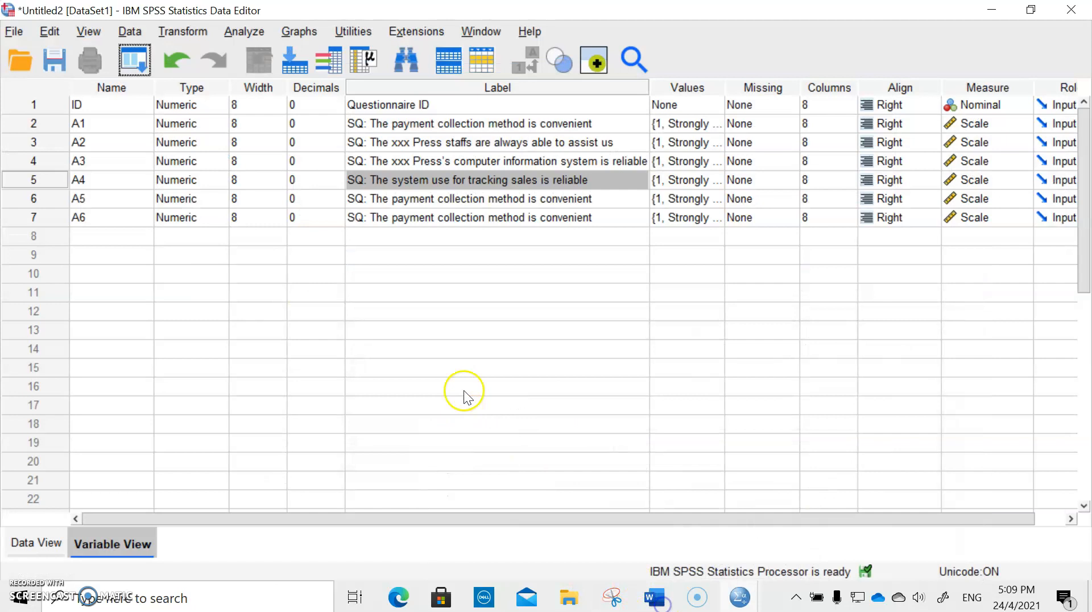
double_click(376, 198)
drag(371, 199, 616, 198)
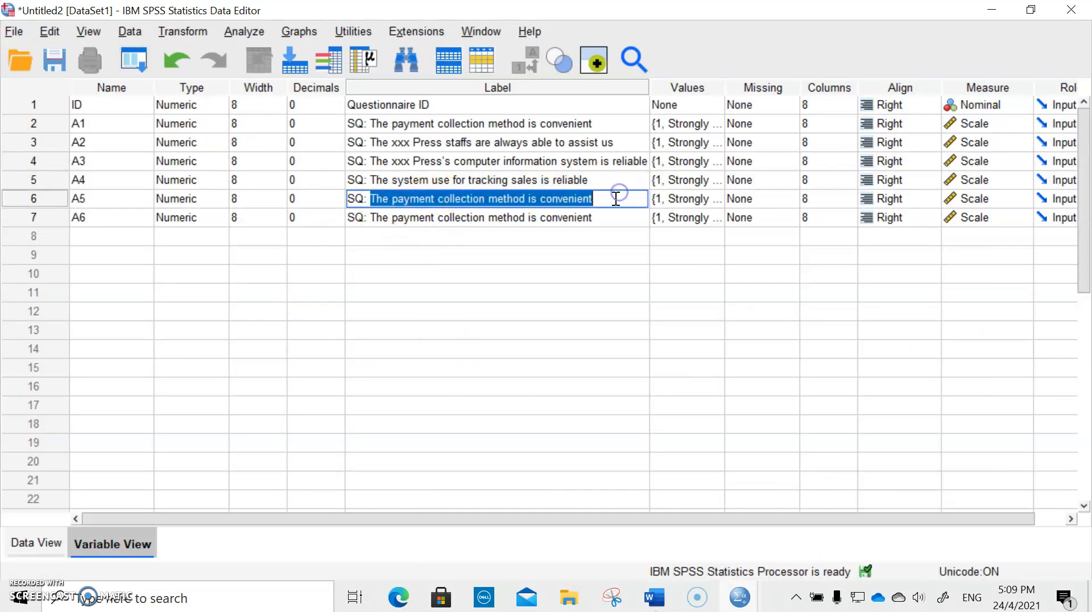
key(ctrl+v)
Step: Copy Section A item 6 from Word into the A6 label in SPSS: "SQ: Circulation Department's staffs always visit vendors' premise to check on customer's problem"
click(655, 603)
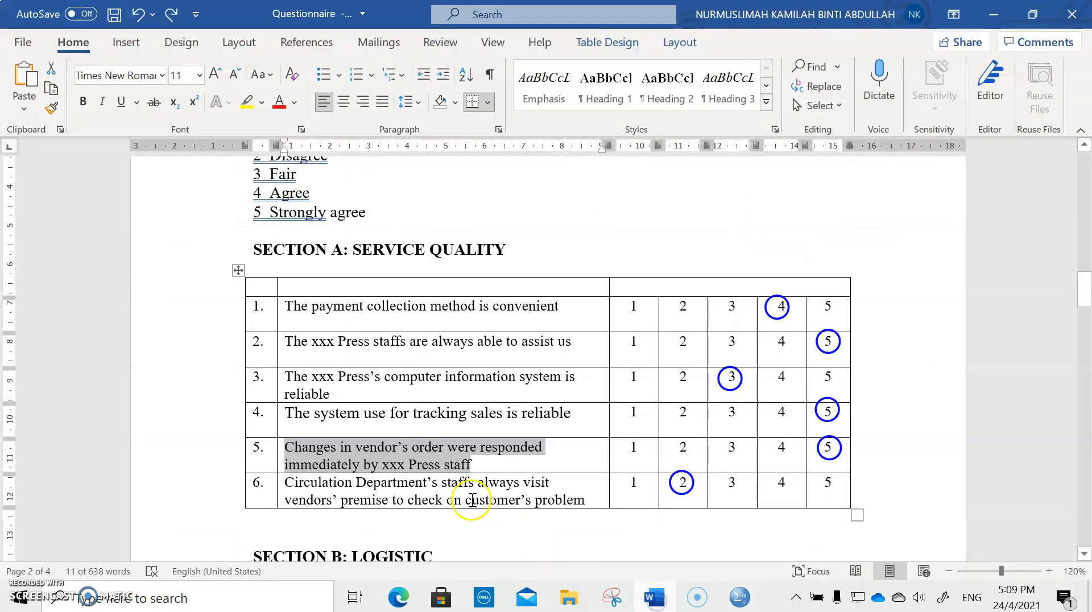
click(373, 486)
drag(284, 485, 591, 497)
key(ctrl+c)
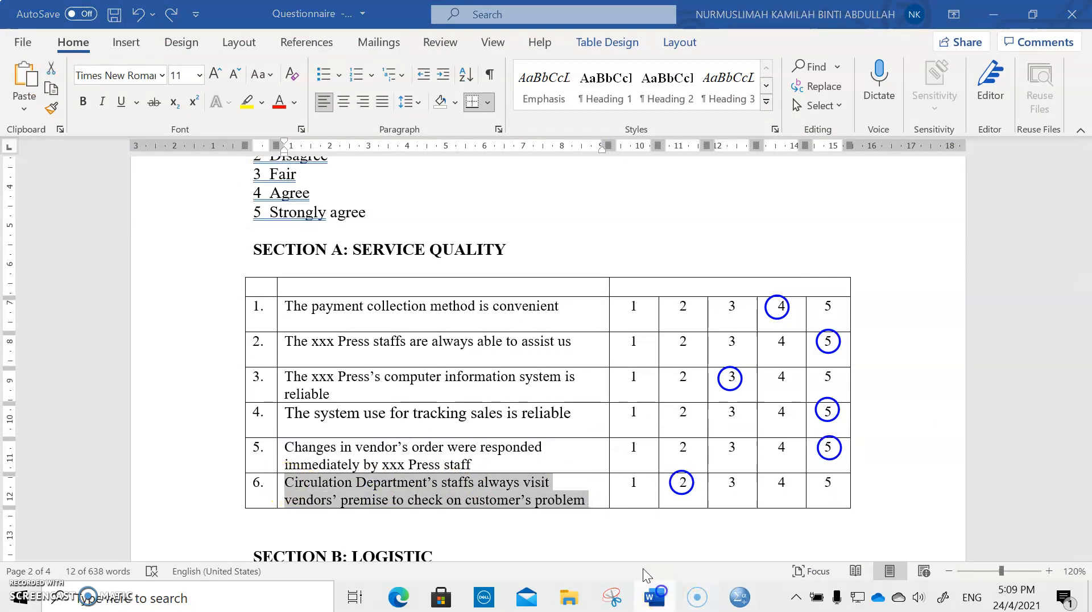
click(740, 598)
click(380, 206)
click(375, 216)
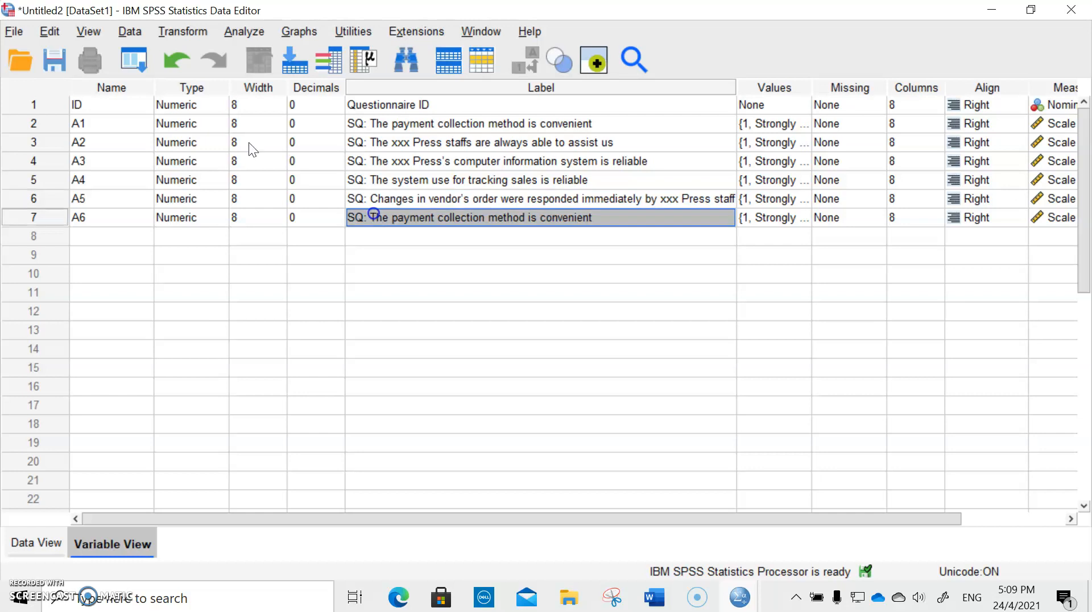
drag(375, 217, 655, 217)
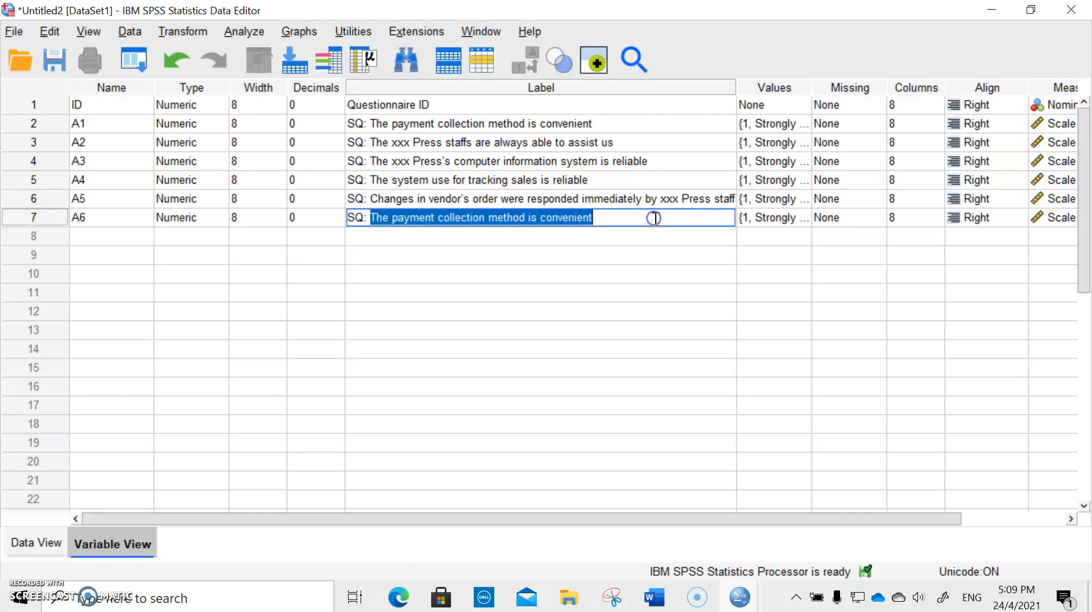
key(ctrl+v)
key(Return)
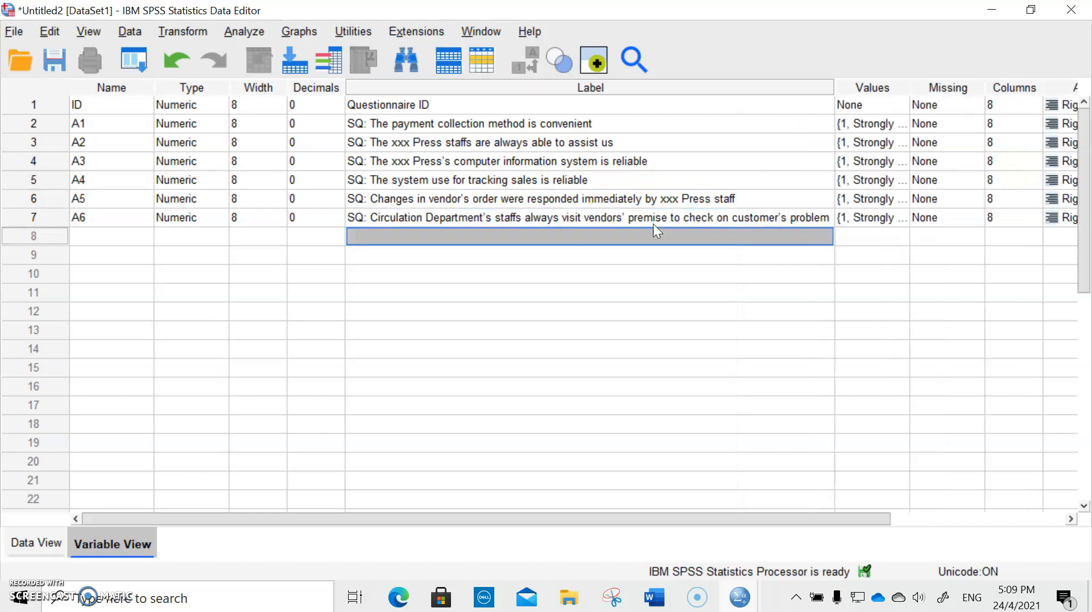
Step: Check where Section B starts in the Word questionnaire, and in SPSS duplicate variable A6 into row 8 with the name B1
click(655, 597)
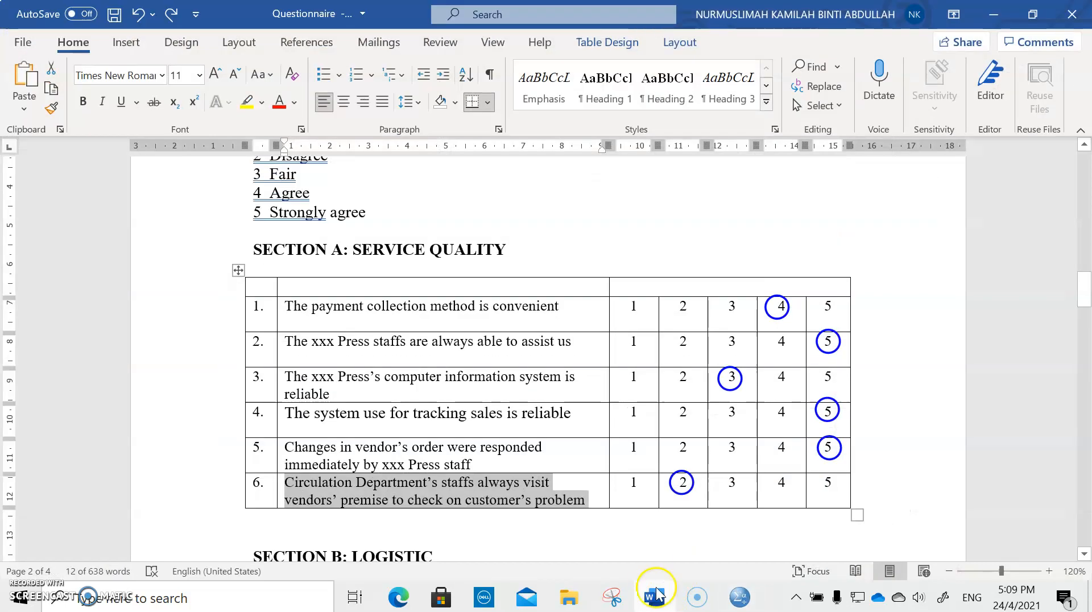
click(349, 263)
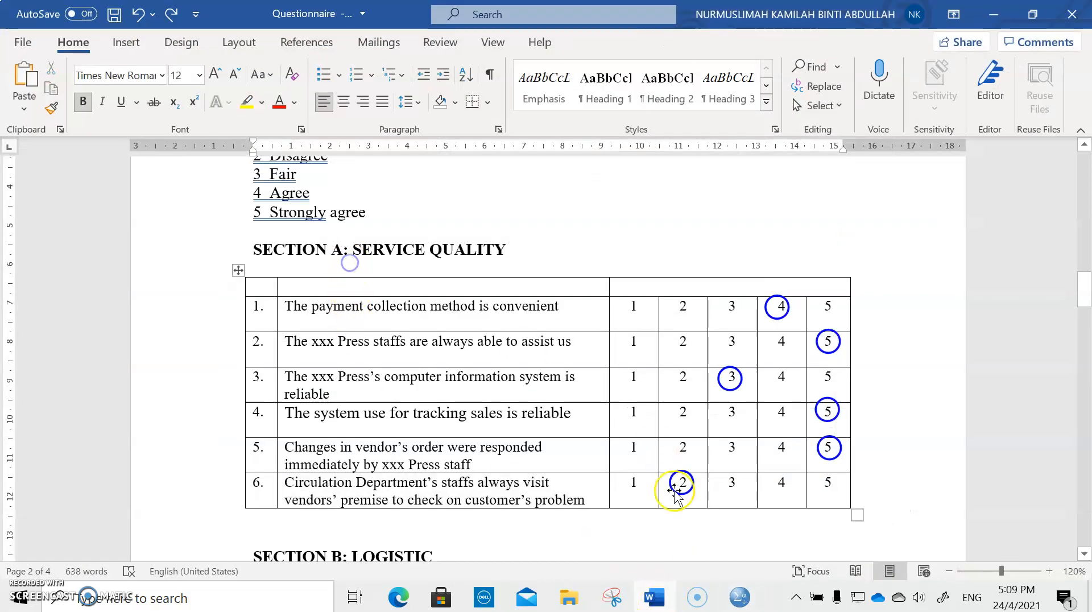
scroll(707, 553, down, 1)
scroll(707, 553, down, 2)
scroll(707, 547, up, 1)
click(652, 597)
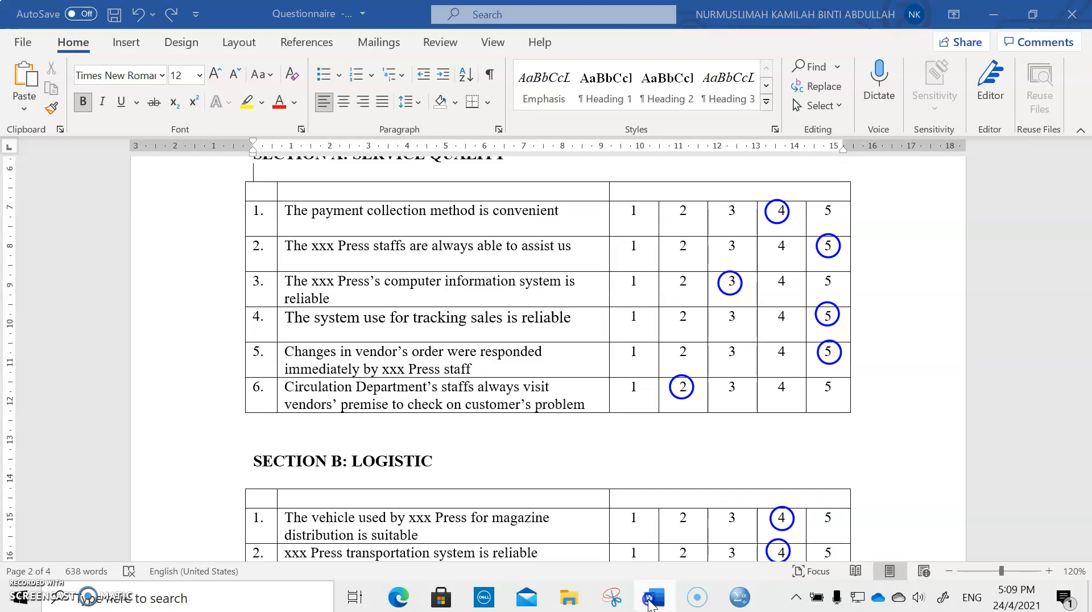
click(36, 217)
right_click(38, 217)
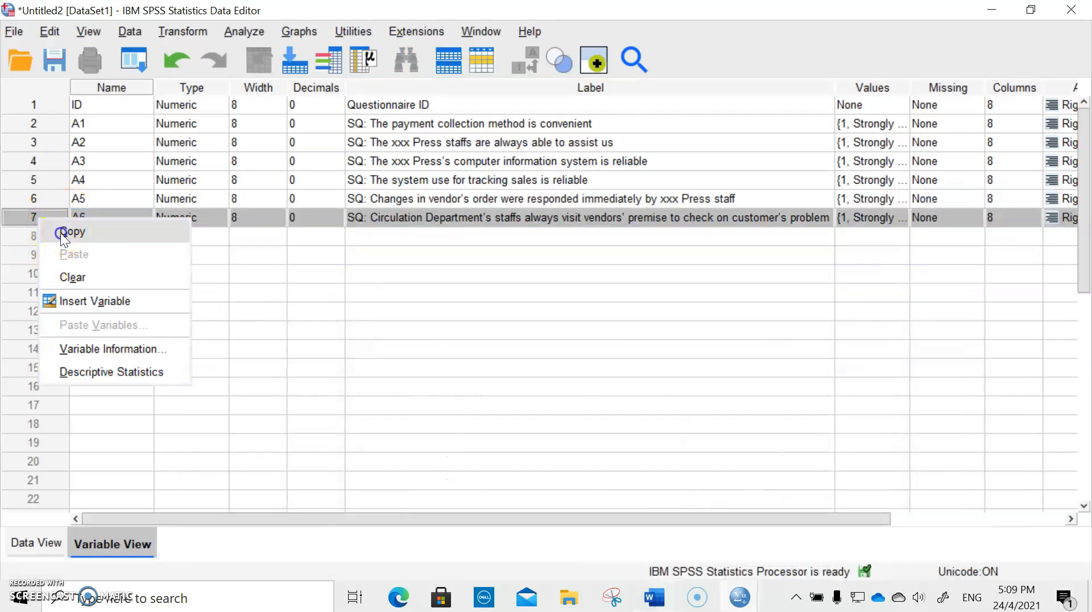
click(60, 234)
click(51, 237)
right_click(51, 237)
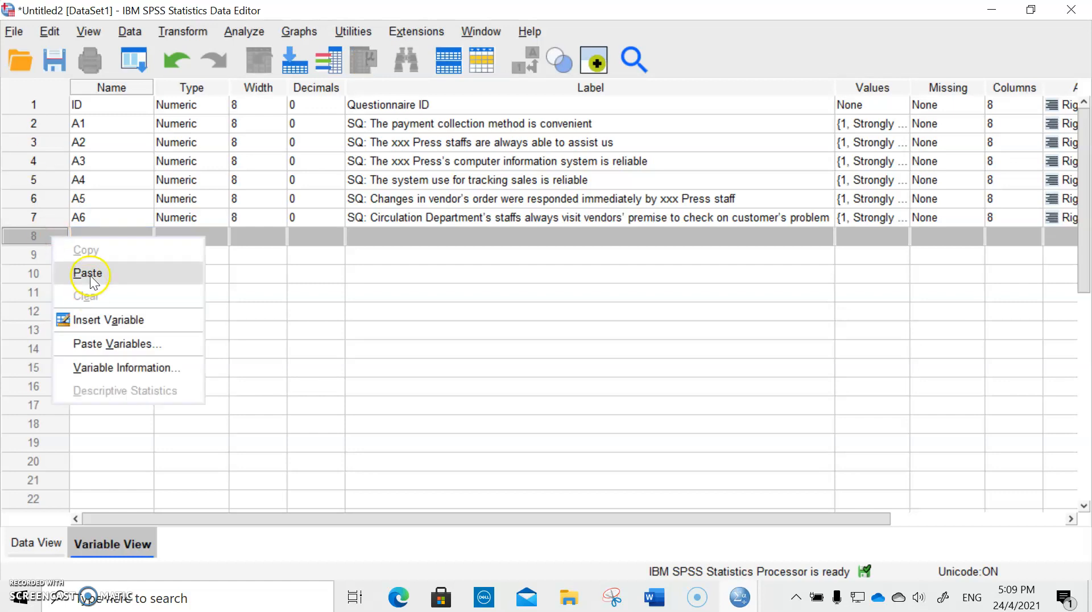
click(88, 273)
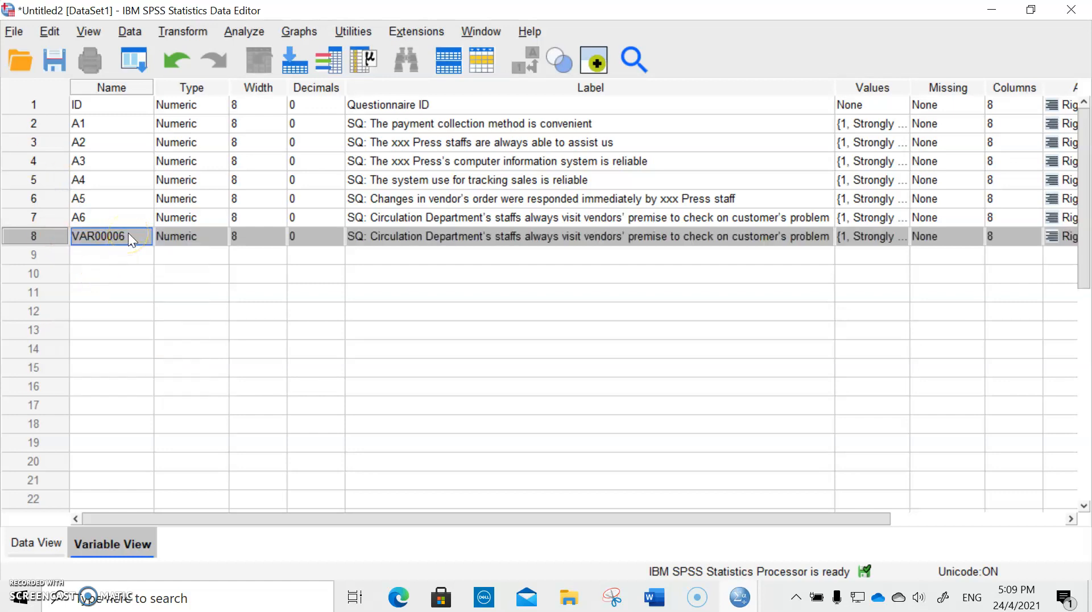
text(B1)
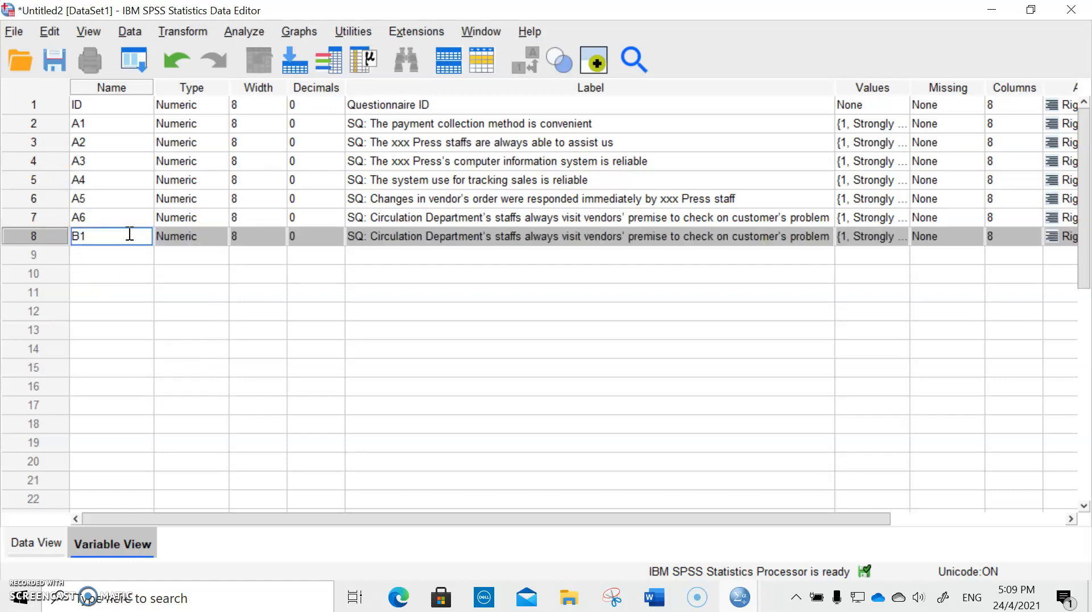
Step: Copy Section B item 1 from Word into the B1 label in SPSS, making it "L: The vehicle used by xxx Press for magazine distribution is suitable"
click(431, 236)
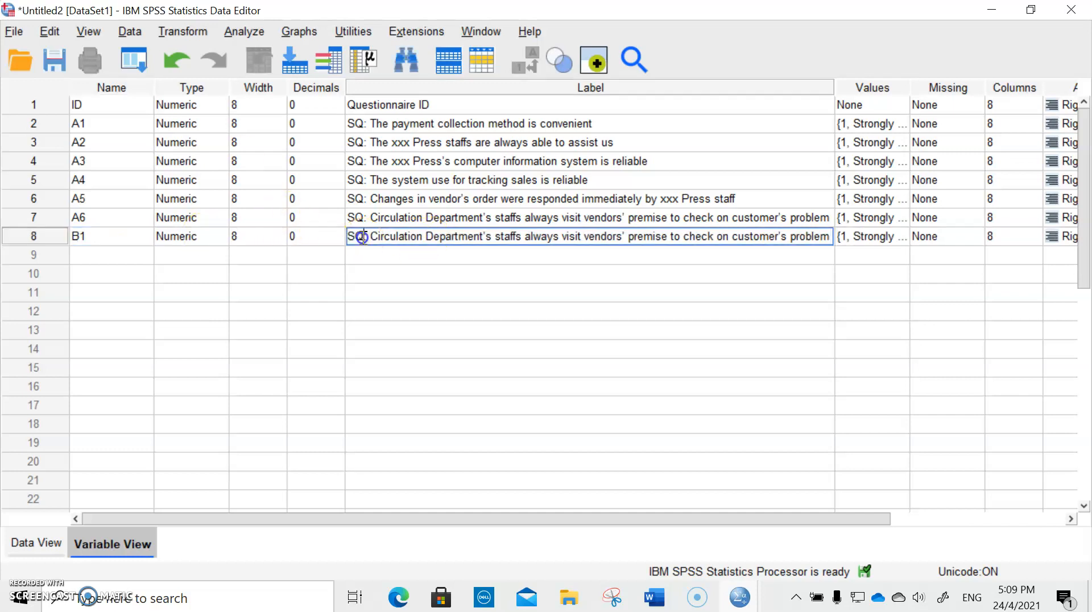
click(655, 597)
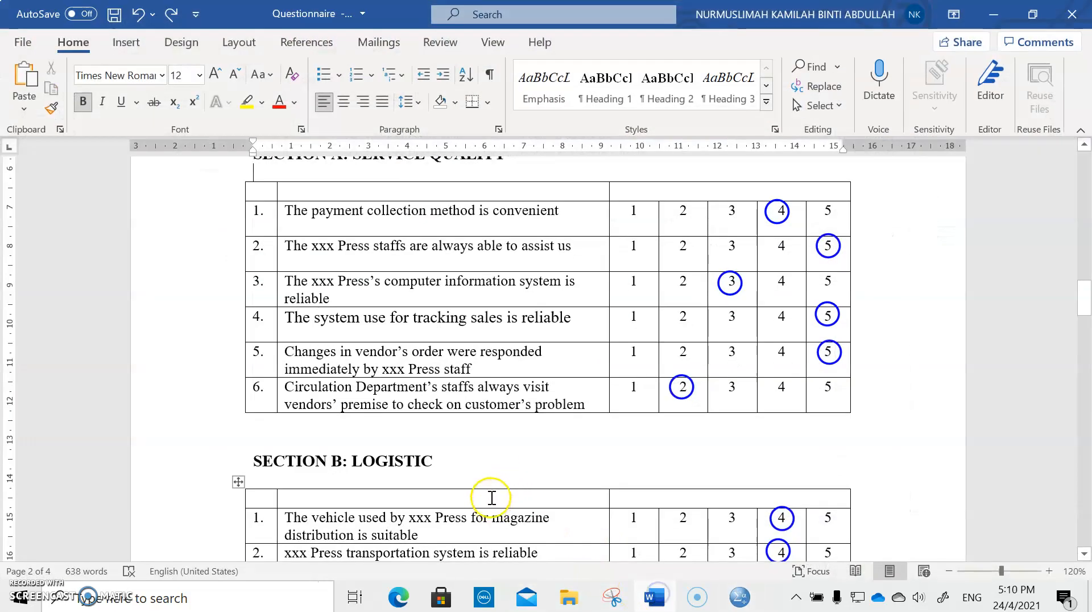
scroll(491, 512, down, 3)
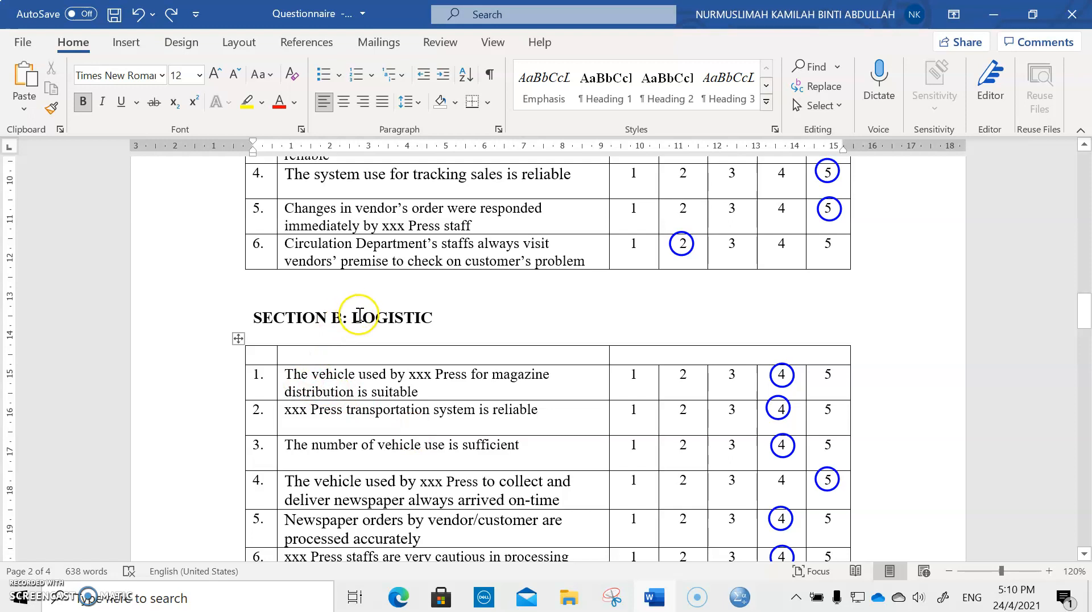
drag(427, 391, 306, 374)
key(ctrl+c)
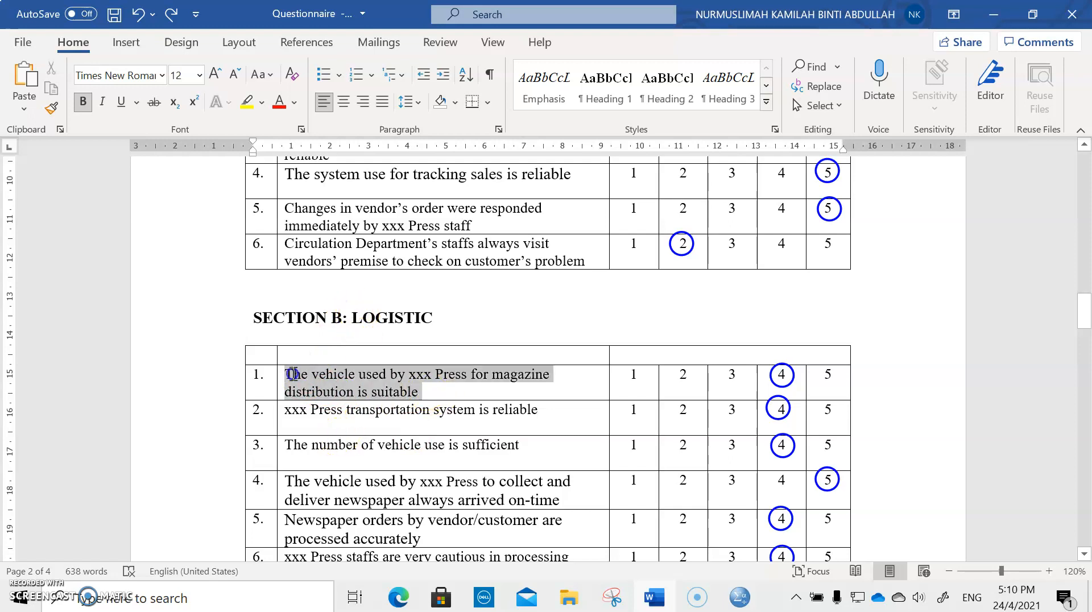
click(651, 599)
click(356, 237)
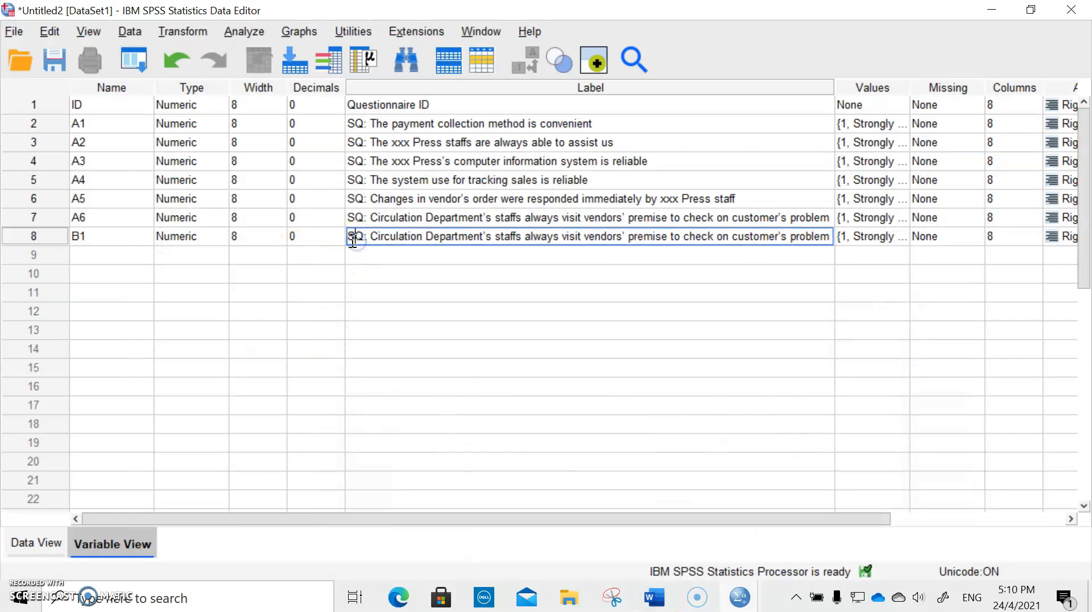
drag(353, 239, 900, 239)
text(L)
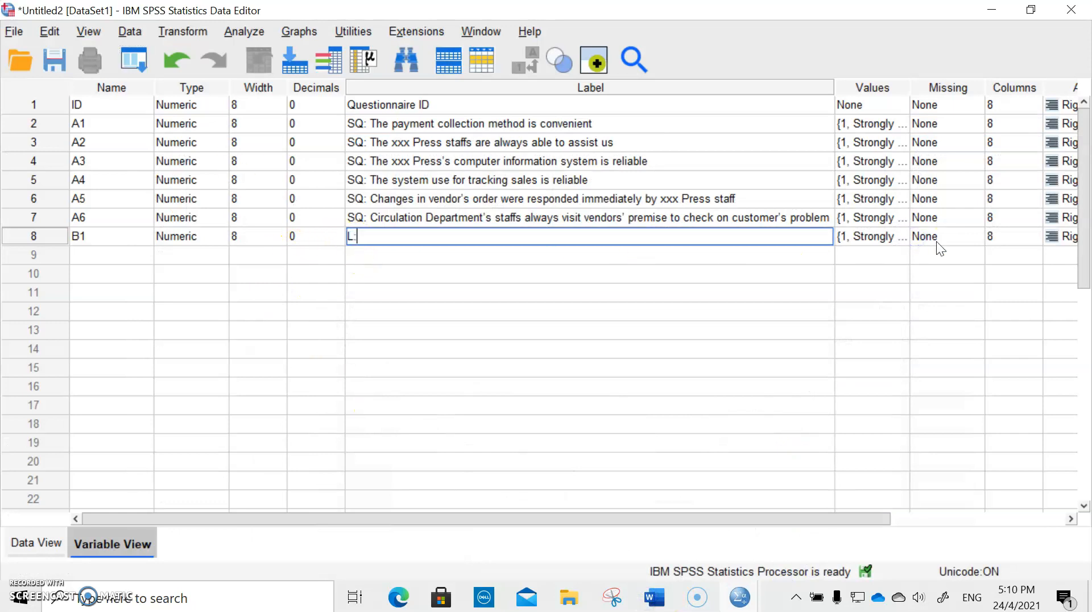
text(:)
key(ctrl+v)
key(Return)
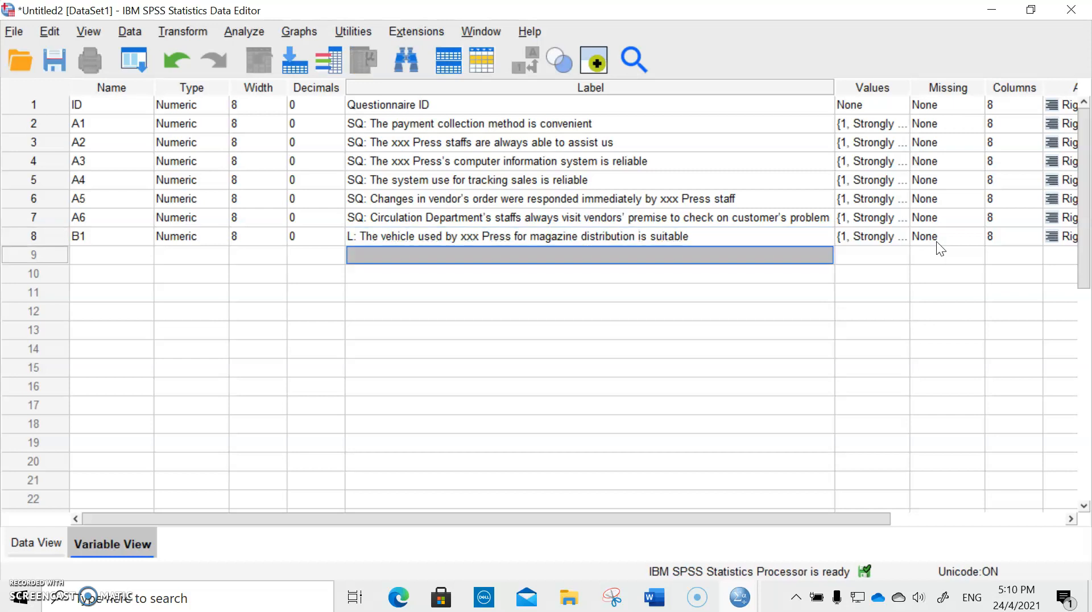
Step: Check the number of Section B items in Word, and in SPSS duplicate variable B1 into rows 9 to 14
drag(836, 519, 705, 524)
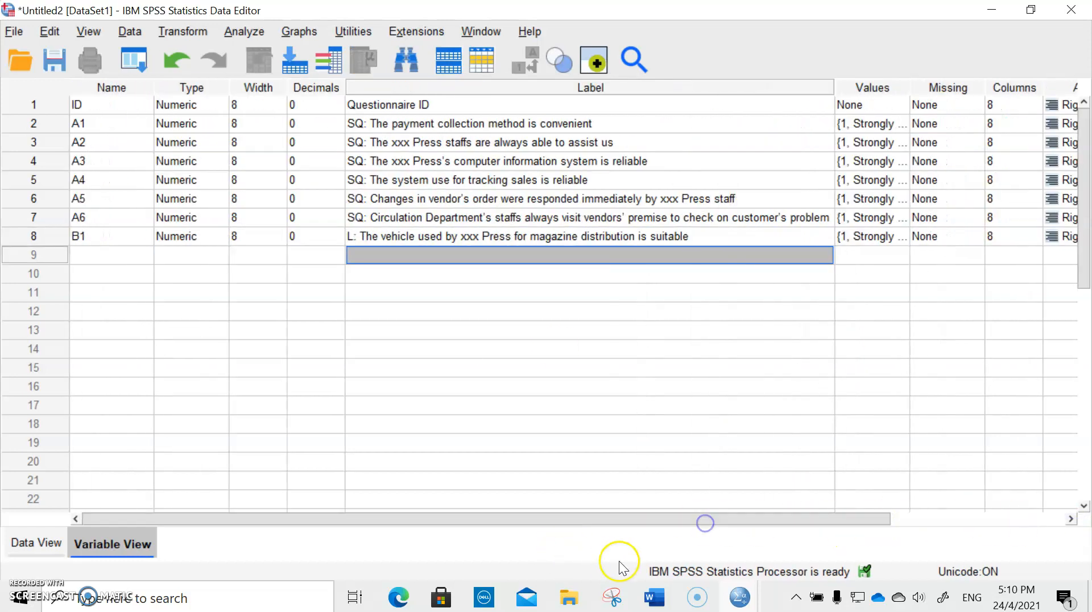
click(654, 597)
scroll(448, 418, down, 4)
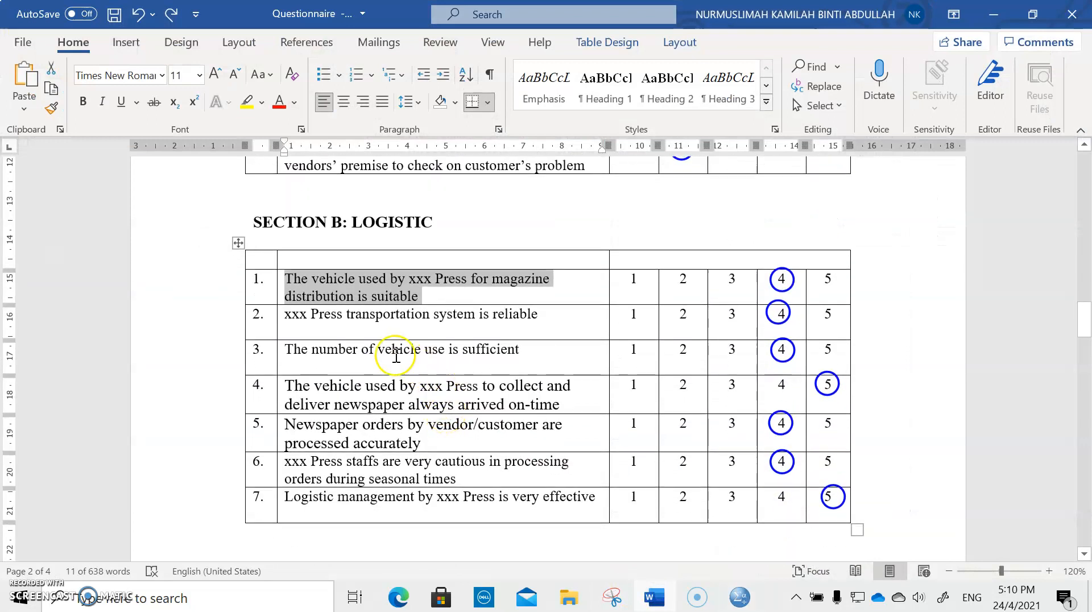
click(654, 597)
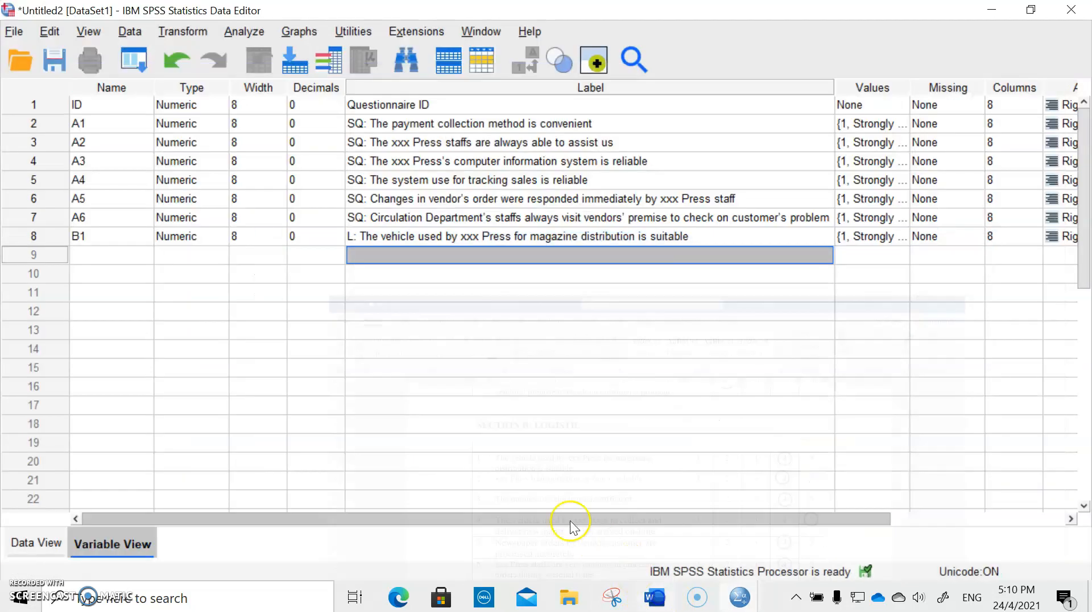
click(50, 235)
right_click(50, 234)
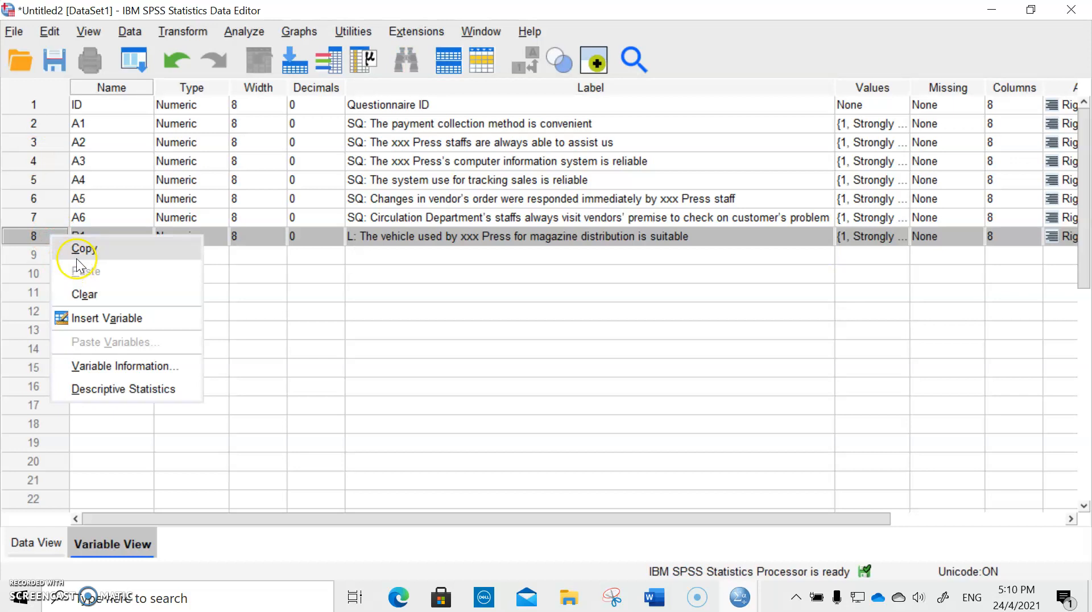
click(77, 250)
drag(44, 250, 41, 348)
right_click(42, 349)
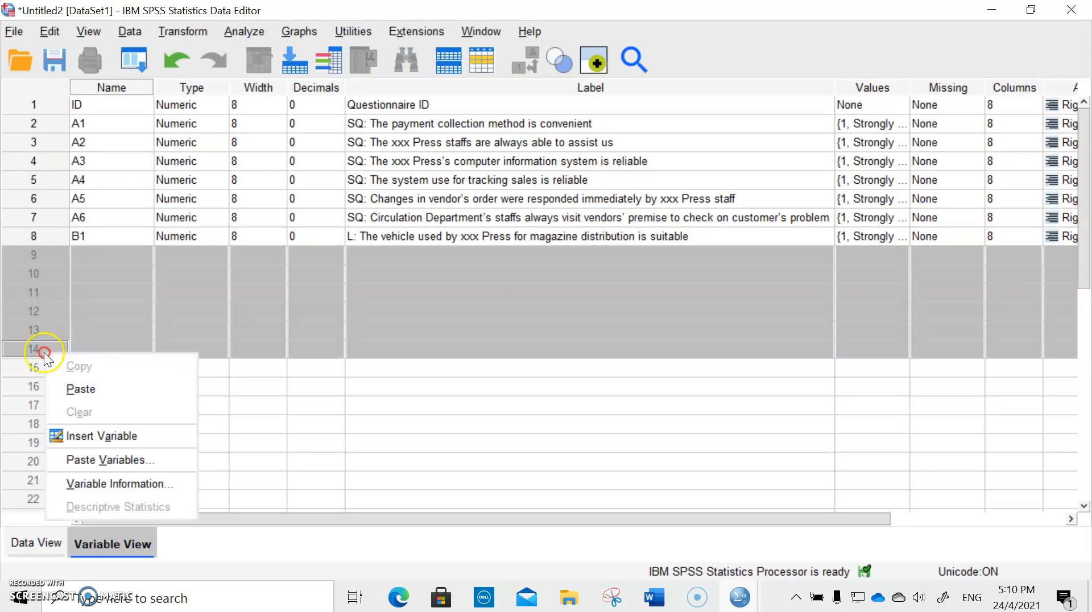
click(72, 390)
Step: Rename the six duplicated variables in rows 9 to 14 as B2, B3, B4, B5, B6 and B7
click(93, 262)
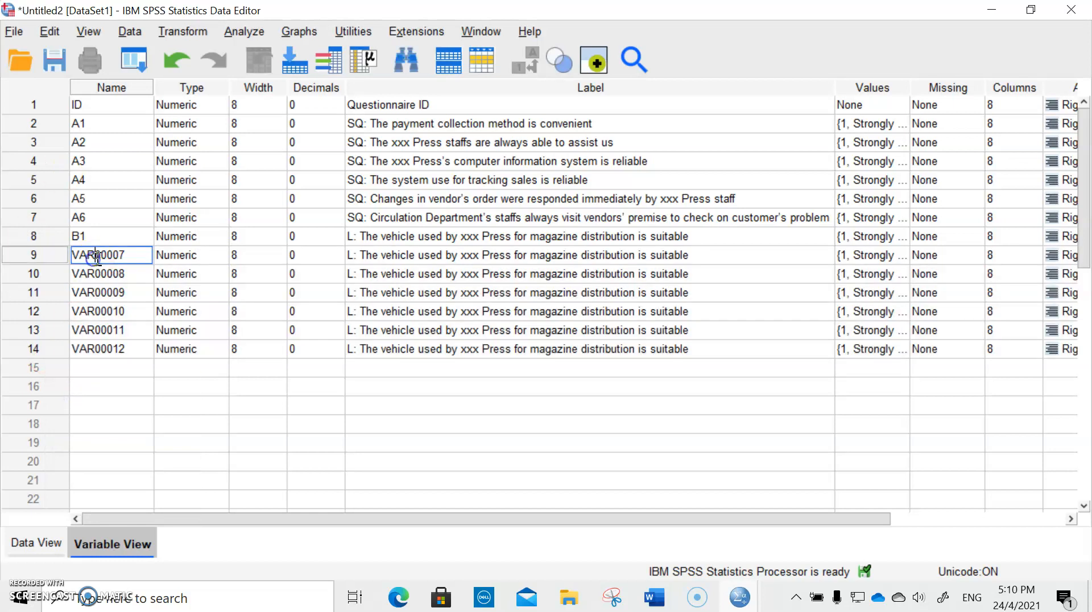
double_click(133, 254)
text(B2)
key(Return)
text(B3)
key(Return)
text(B4)
key(Return)
text(B5)
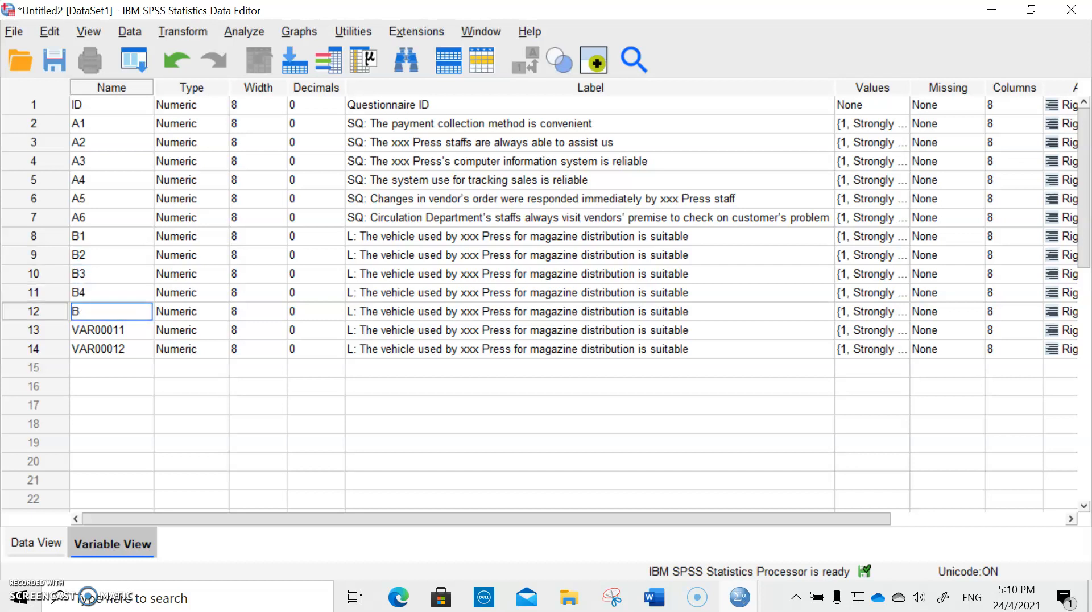
key(Return)
text(B6)
key(Return)
text(B)
key(Return)
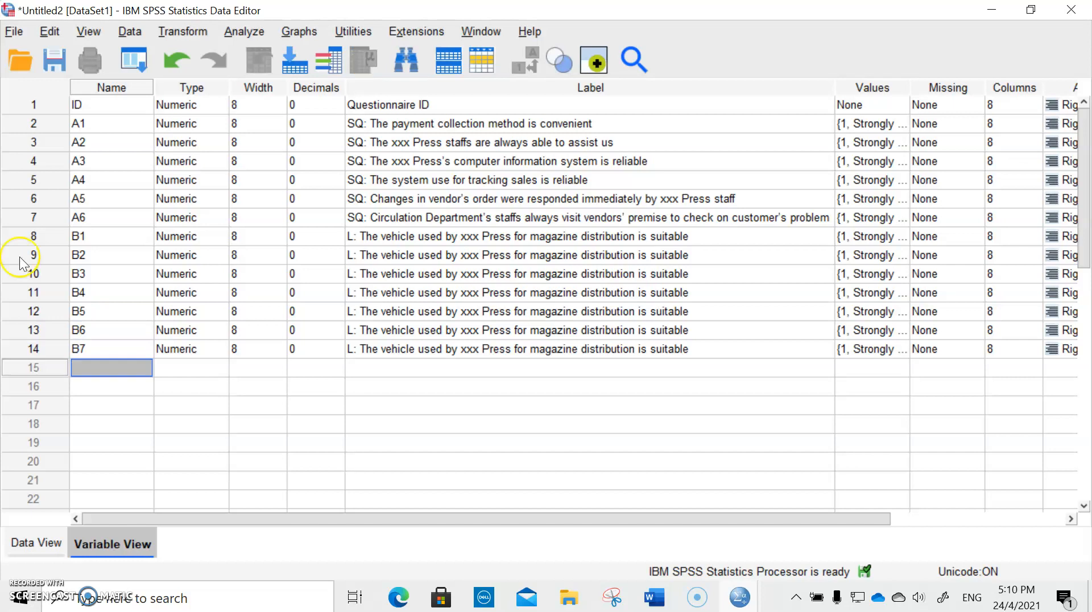
Step: Switch to the questionnaire in Word and select Section B item 2, "xxx Press transportation system is reliable"
click(659, 607)
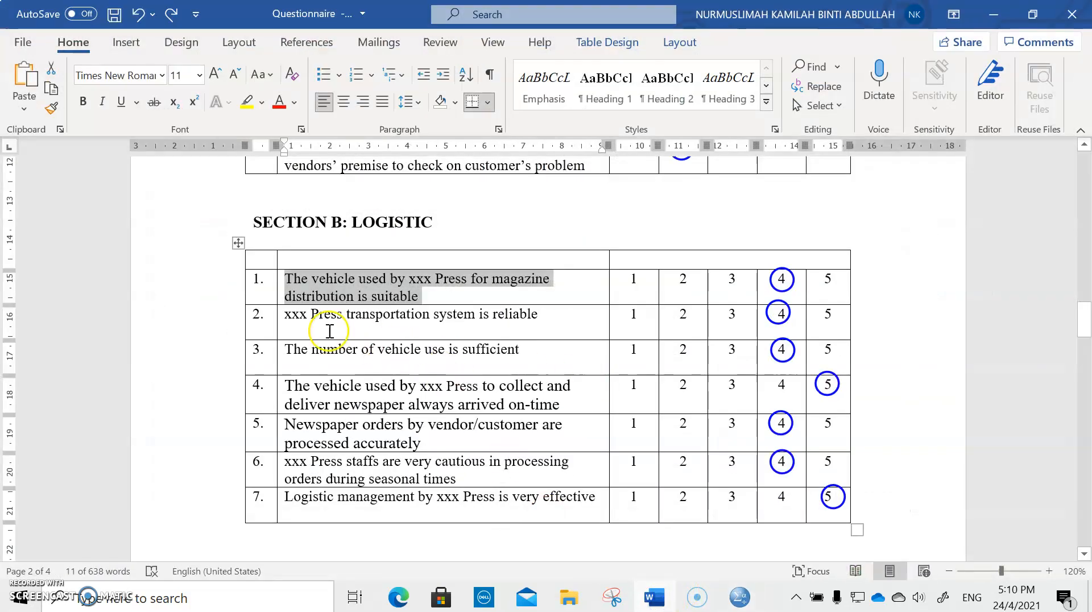
drag(546, 317, 286, 317)
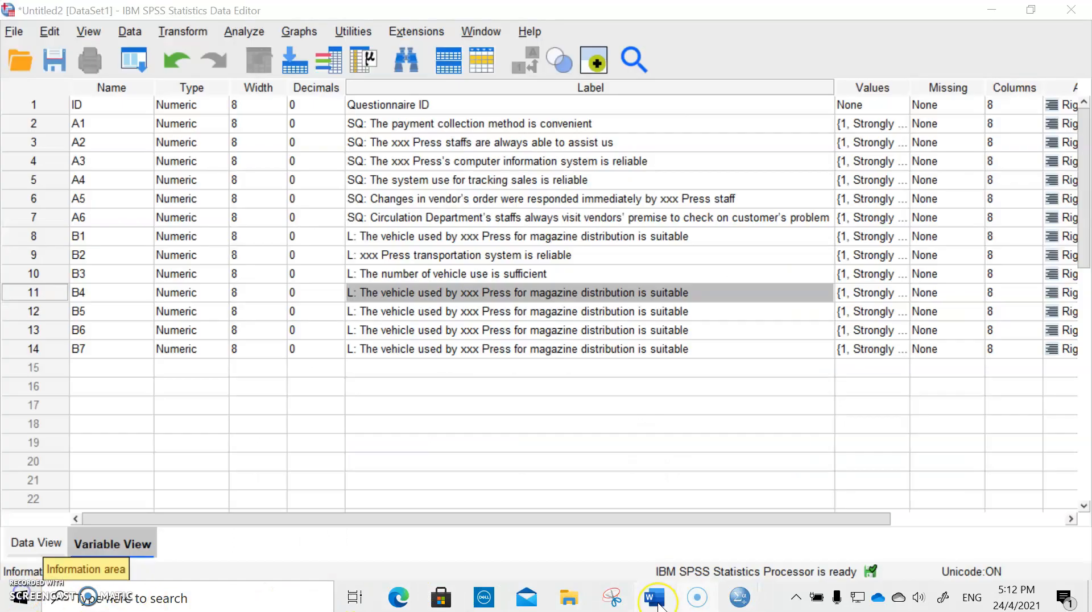
Step: Replace B4's label text after "L:" in SPSS with Word item 4, "The vehicle used by xxx Press to collect and deliver newspaper always arrived on-time"
mouse_move(657, 606)
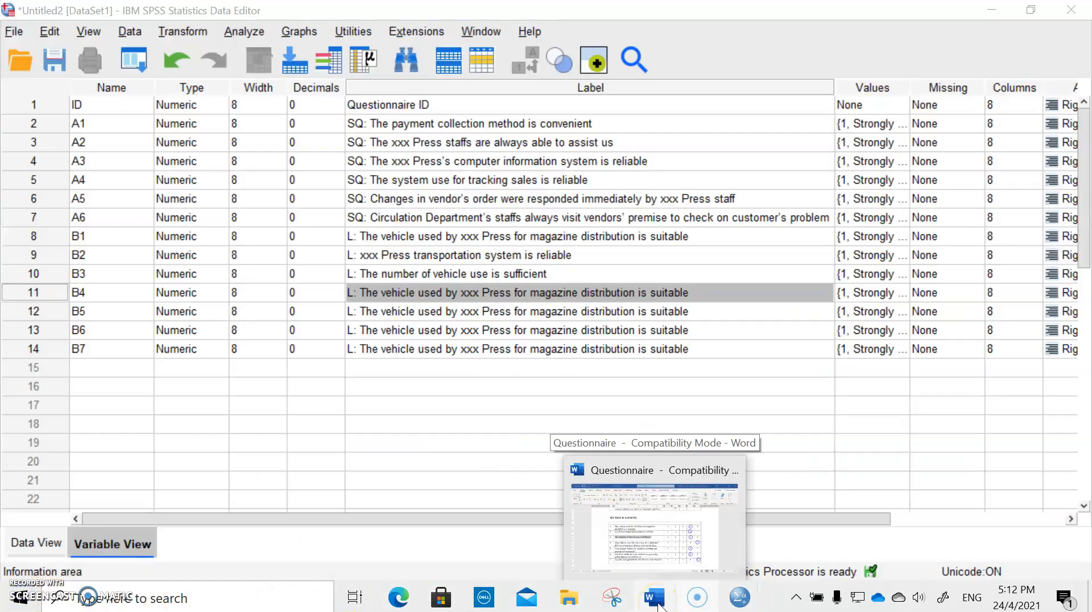
click(655, 598)
click(289, 385)
drag(286, 386, 561, 405)
key(ctrl+c)
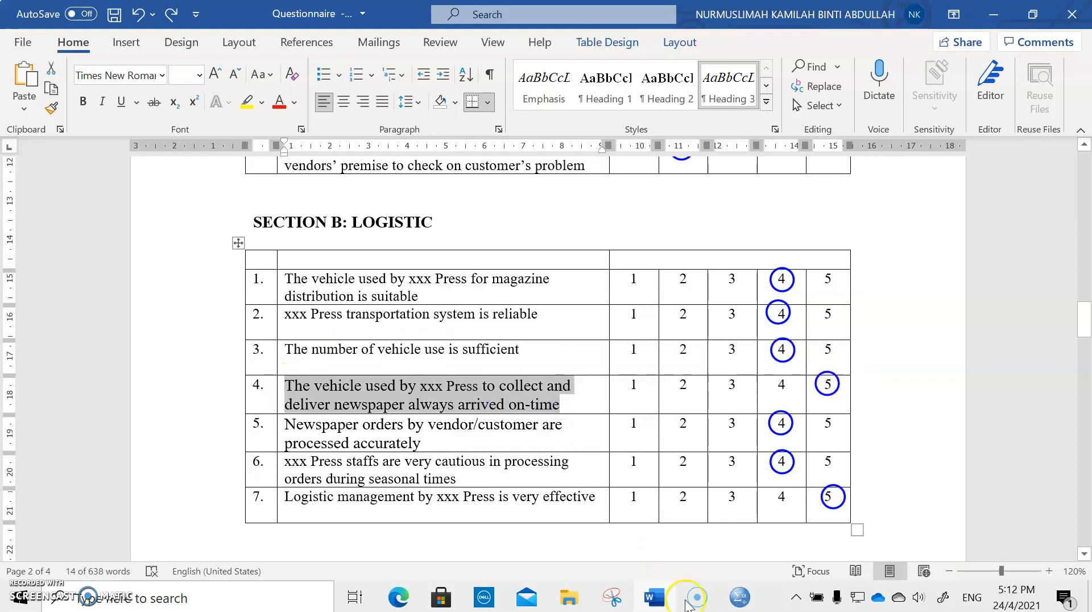
mouse_move(740, 603)
click(796, 534)
double_click(366, 293)
drag(362, 292, 740, 292)
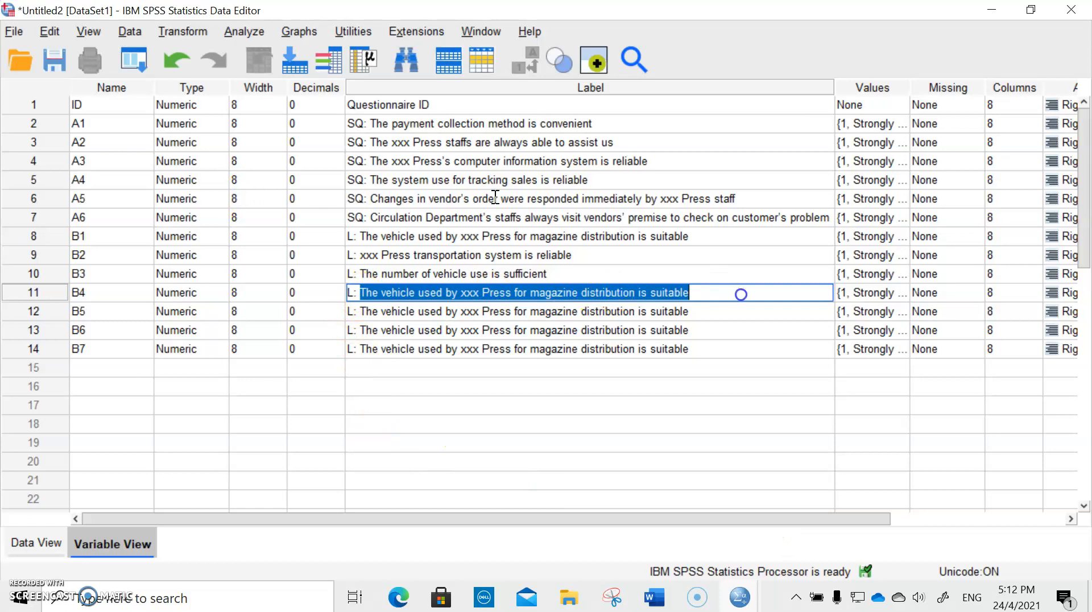
key(ctrl+v)
Step: Copy Section B item 5 from Word into the B5 label in SPSS, making it "L: Newspaper orders by vendor/customer are processed accurately"
click(654, 597)
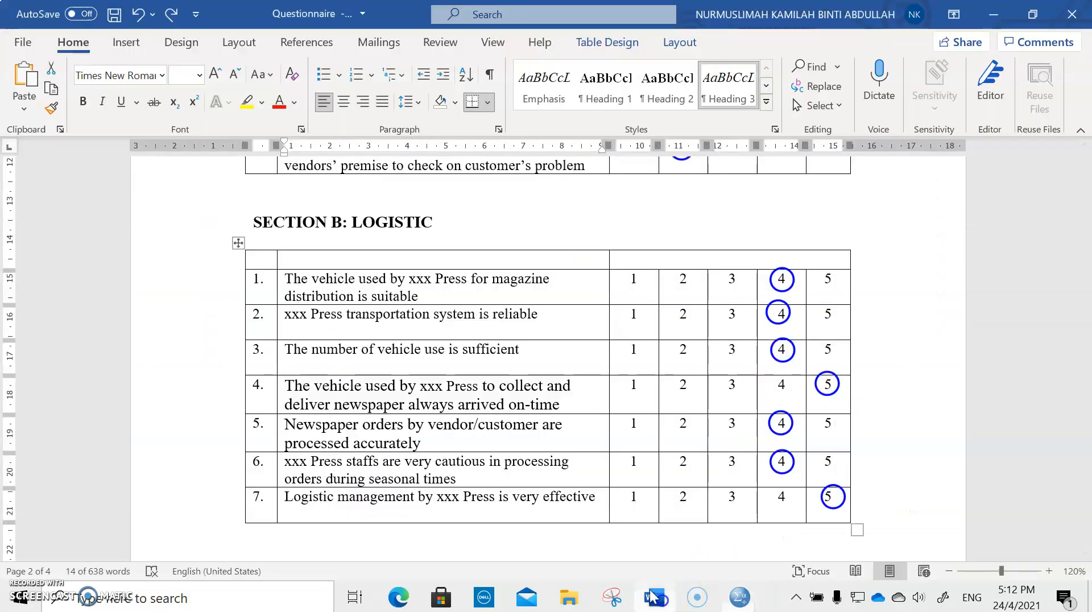
drag(286, 423, 425, 441)
key(ctrl+c)
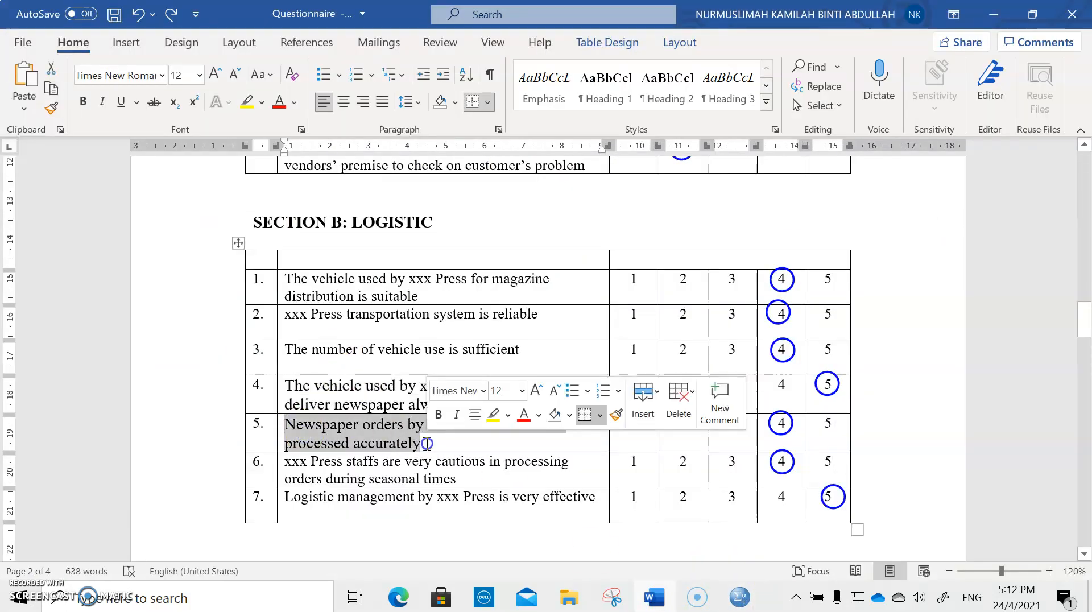
key(alt+Tab)
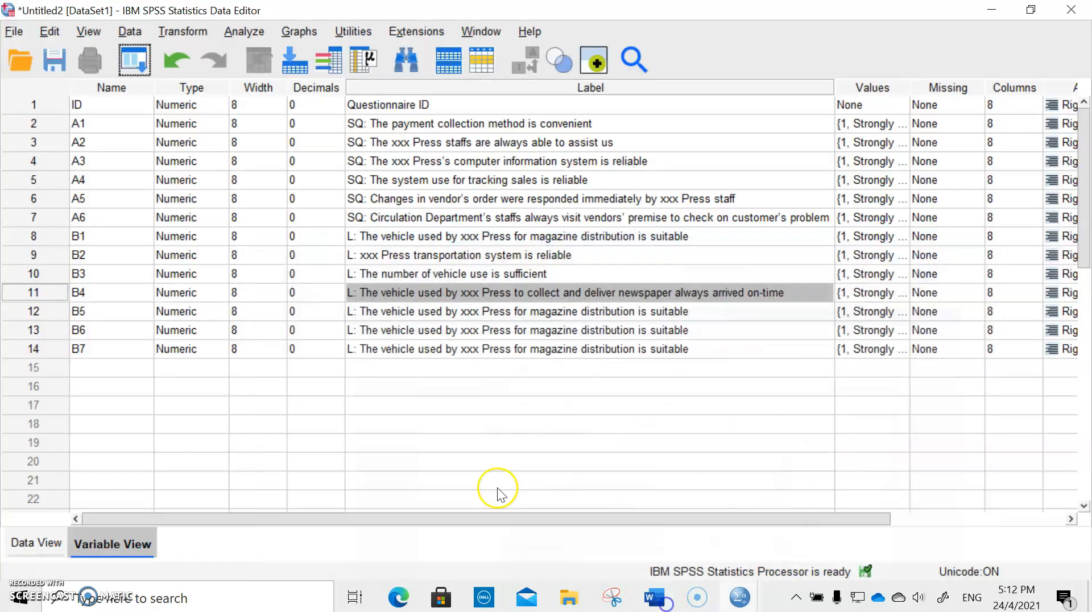
double_click(372, 311)
drag(362, 311, 745, 317)
key(ctrl+v)
Step: Copy Section B item 6, "xxx Press staffs are very cautious in processing orders during seasonal times", from Word into SPSS's B6 label after "L:"
click(657, 597)
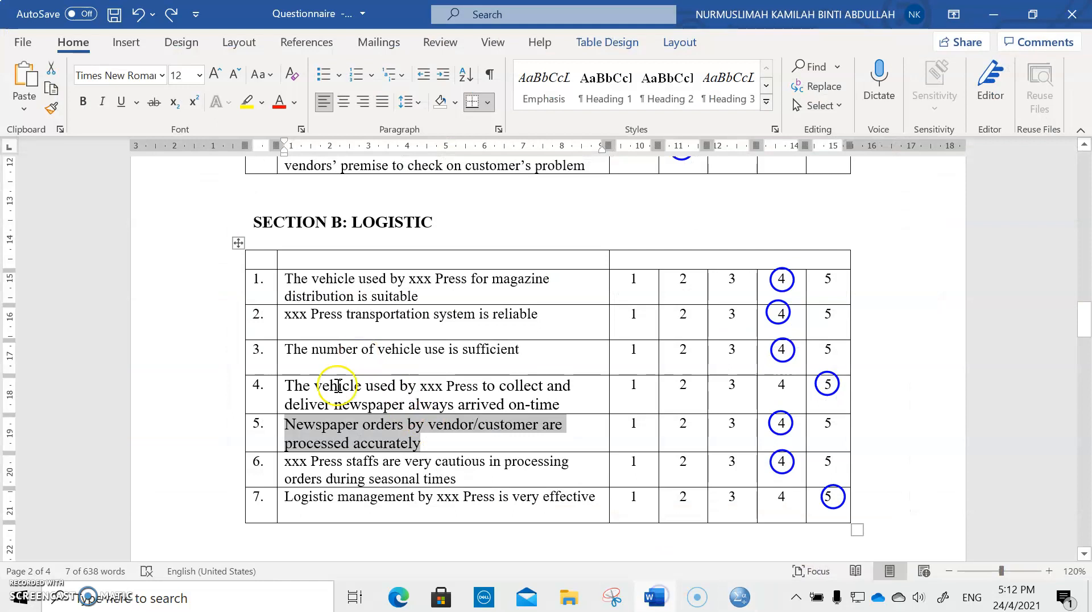
drag(287, 462, 446, 479)
click(449, 479)
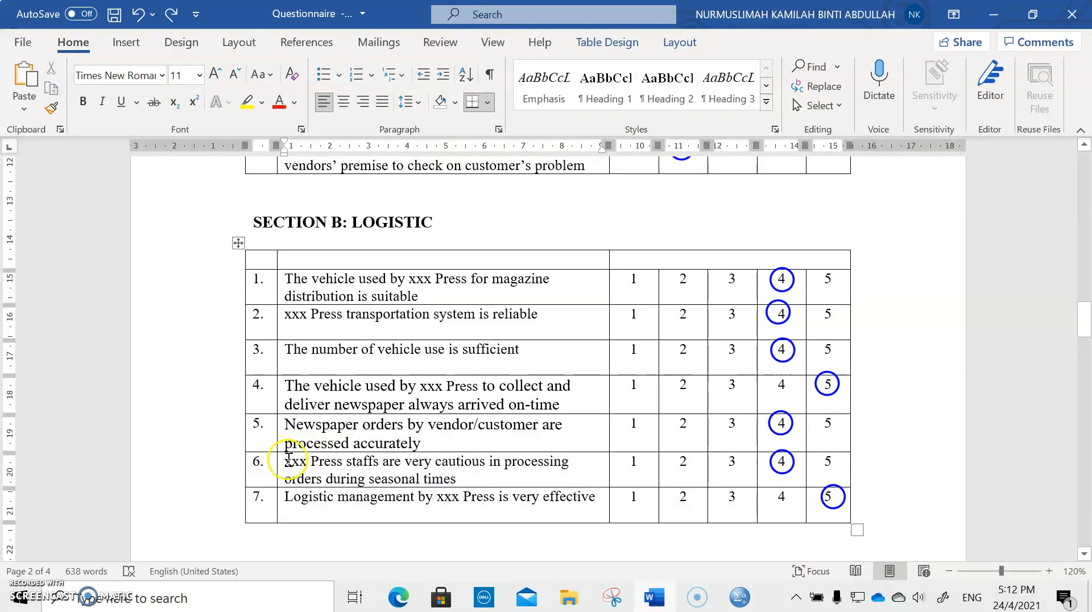
click(282, 465)
drag(283, 465, 452, 480)
key(ctrl+c)
click(739, 597)
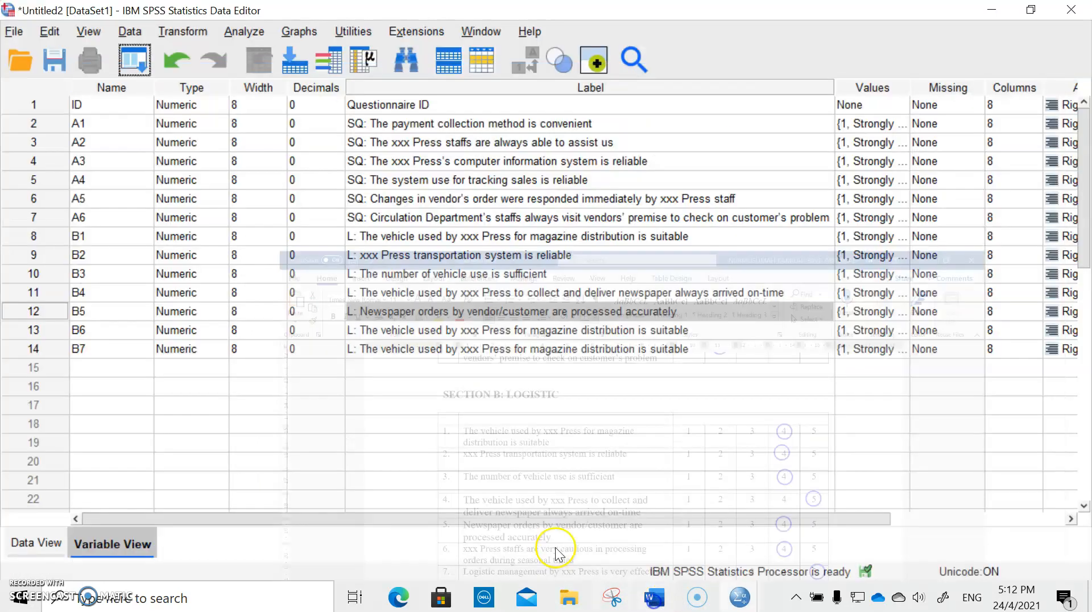
double_click(370, 331)
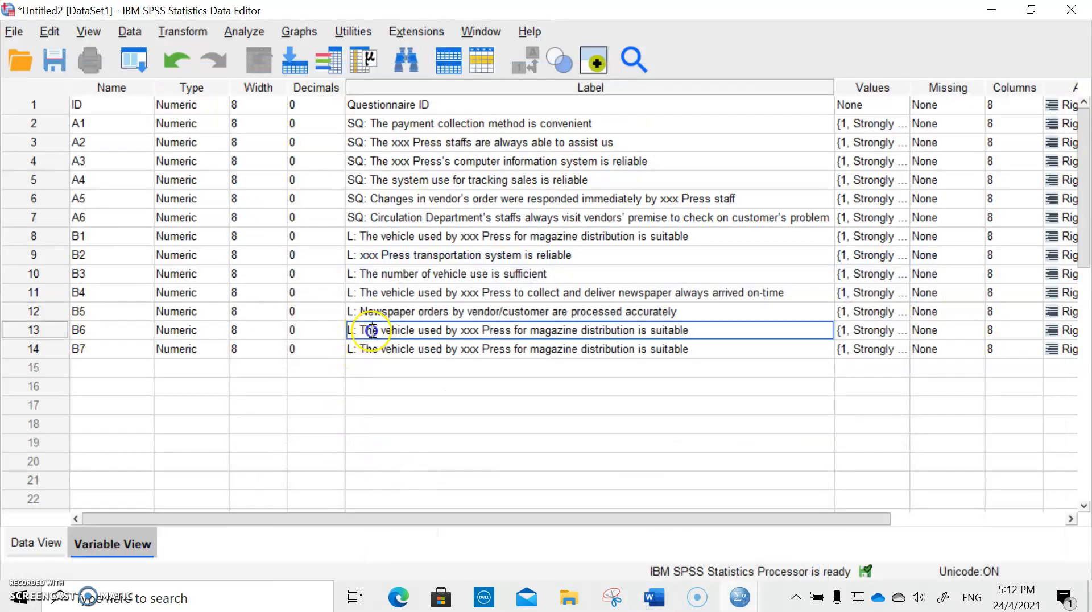
click(366, 334)
drag(362, 329, 680, 337)
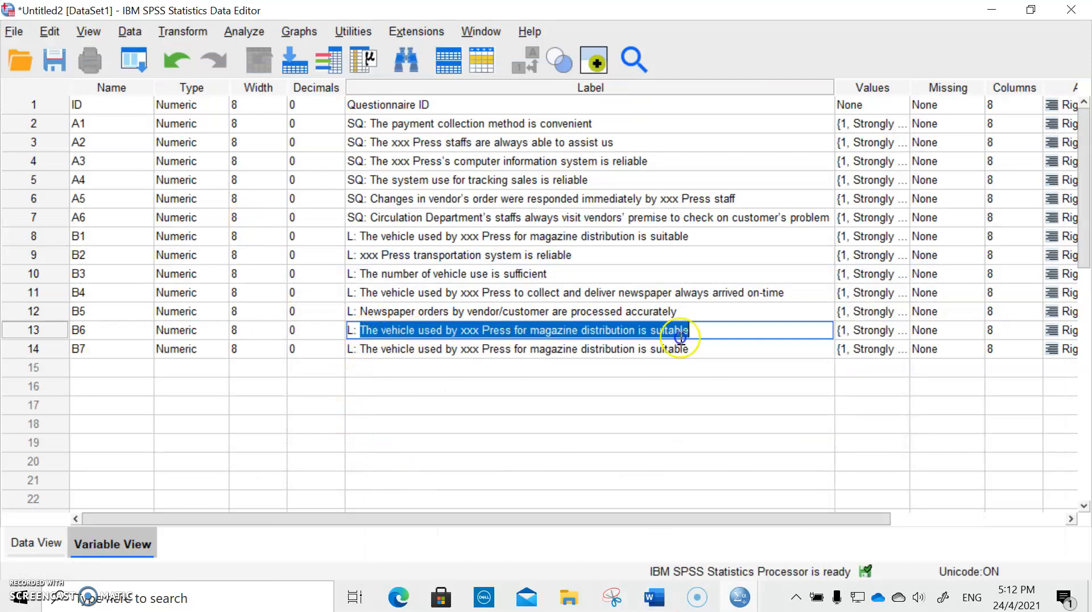
key(ctrl+v)
Step: Switch to the questionnaire in Word and select Section B item 7, "Logistic management by xxx Press is very effective"
click(654, 597)
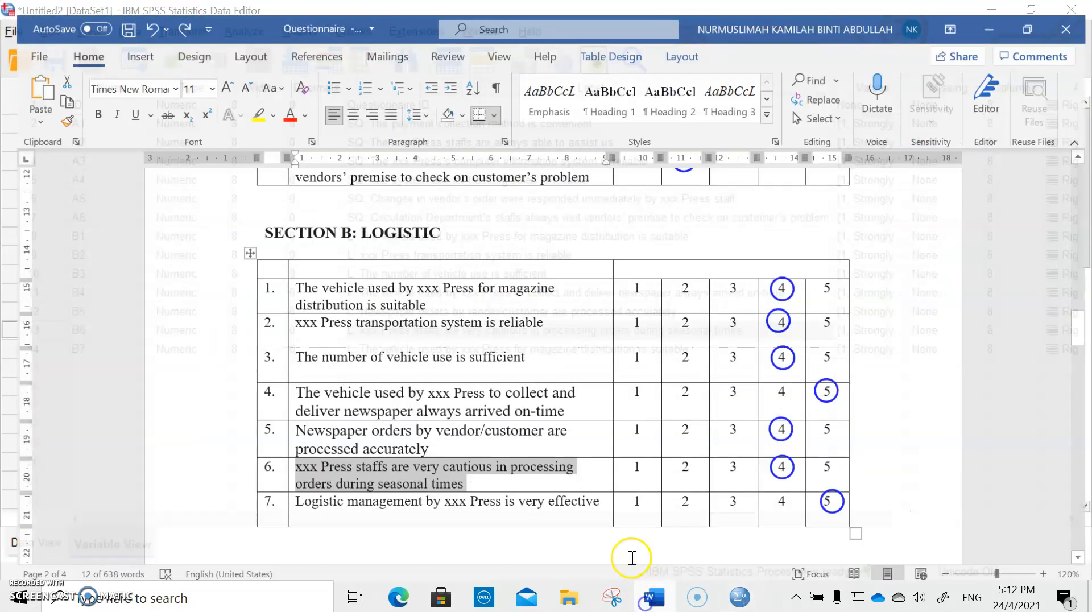
click(310, 501)
click(283, 500)
click(365, 497)
drag(288, 492, 562, 504)
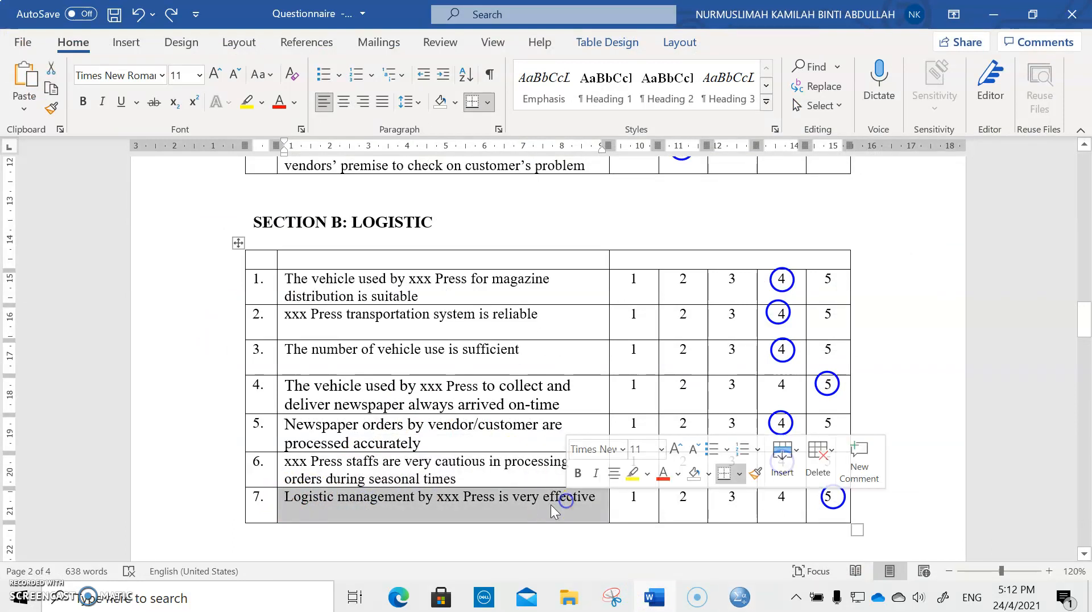